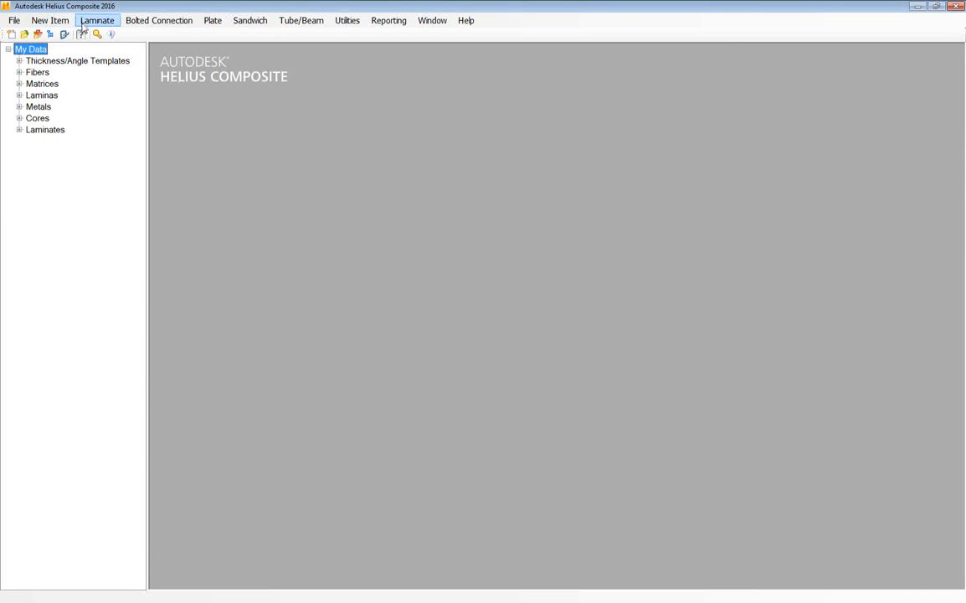
- Open the 6061-T6 Alum lamina and examine its stiffness, Poisson's ratio, thermal expansion and strength properties
{"action": "left_click", "coordinate": [19, 96]}
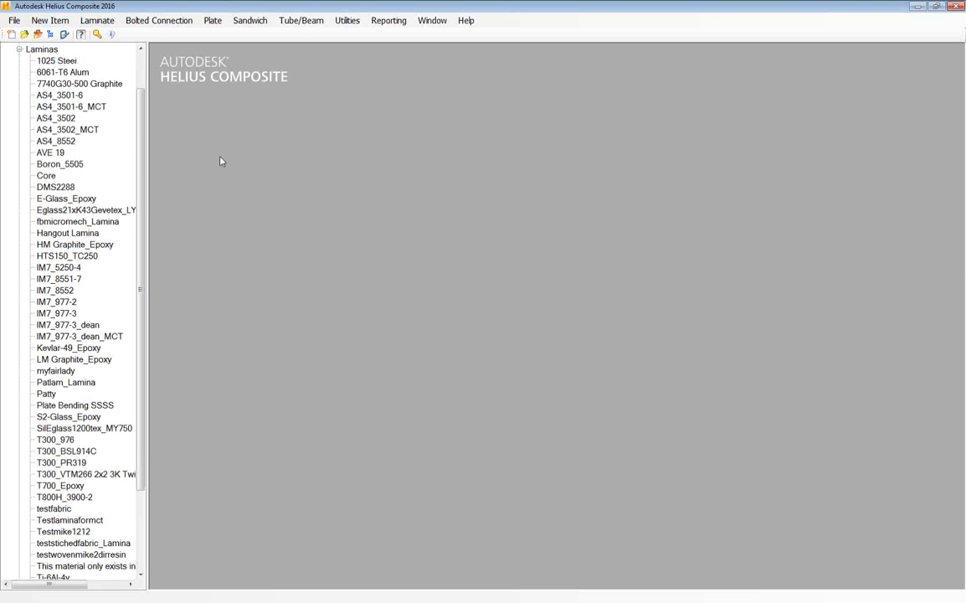
{"action": "double_click", "coordinate": [64, 73]}
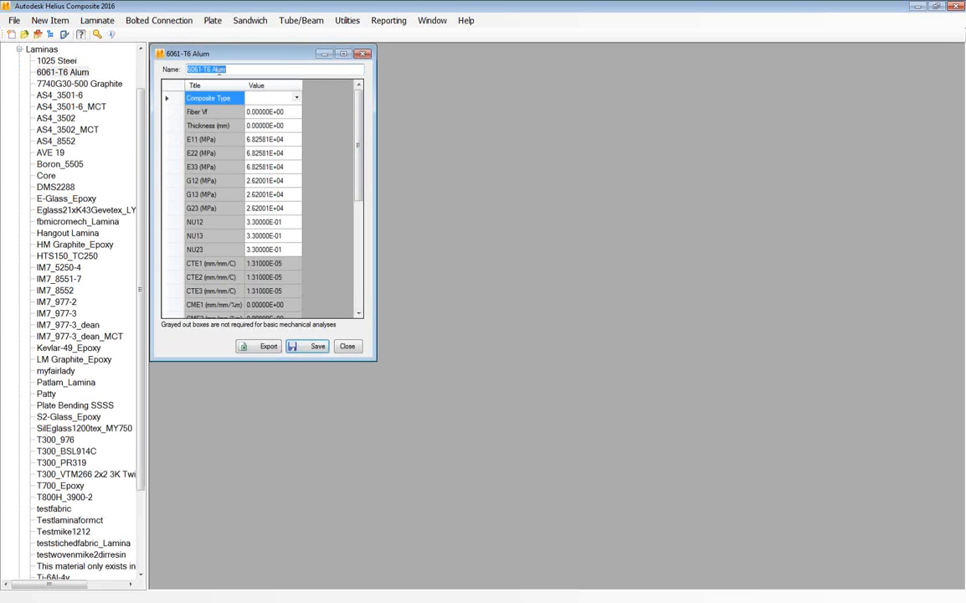
{"action": "mouse_move", "coordinate": [359, 119]}
{"action": "left_mouse_down"}
{"action": "mouse_move", "coordinate": [360, 220]}
{"action": "mouse_move", "coordinate": [360, 117]}
{"action": "left_mouse_up"}
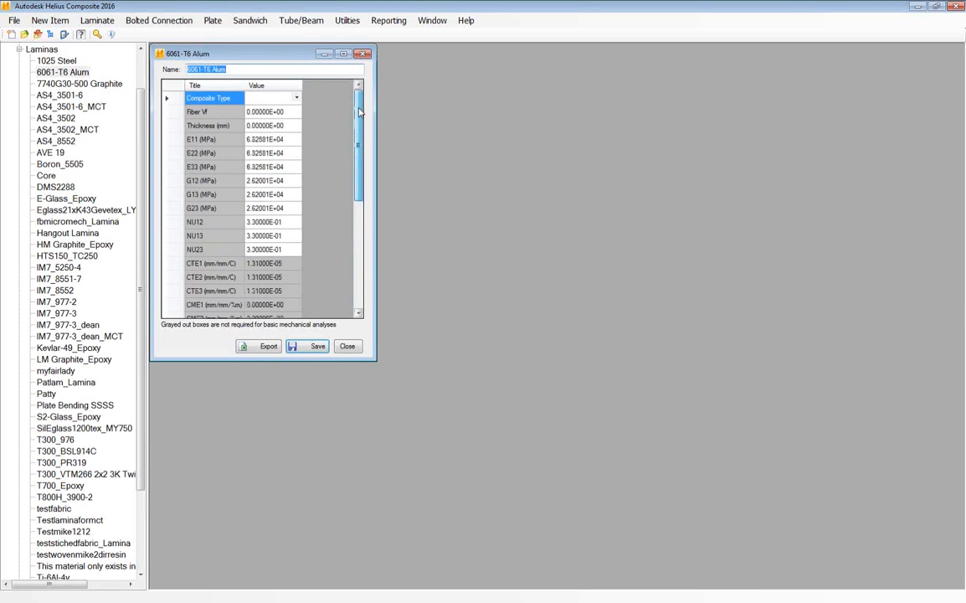
{"action": "left_click", "coordinate": [252, 139]}
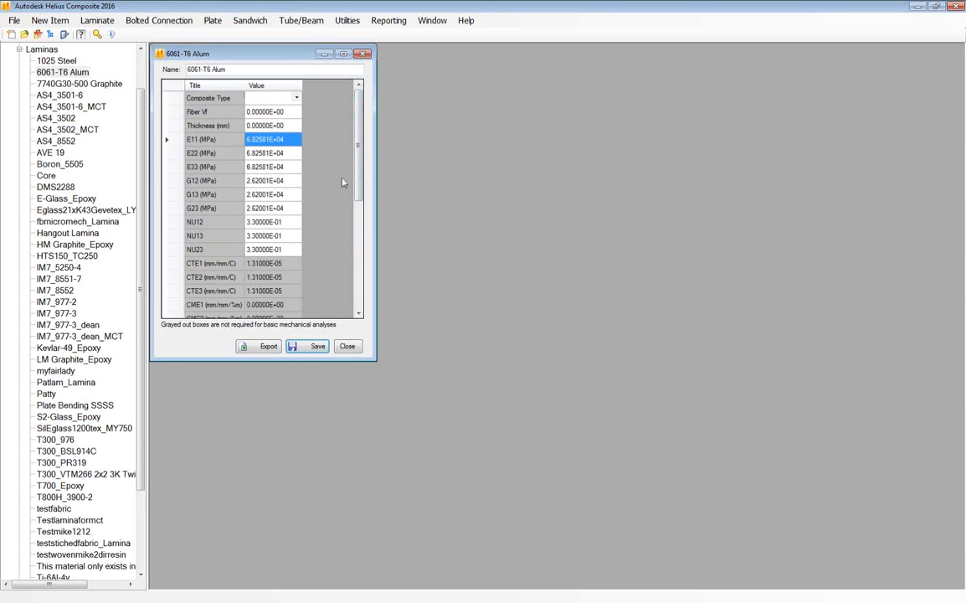
{"action": "scroll", "coordinate": [342, 189], "scroll_direction": "down", "scroll_amount": 3}
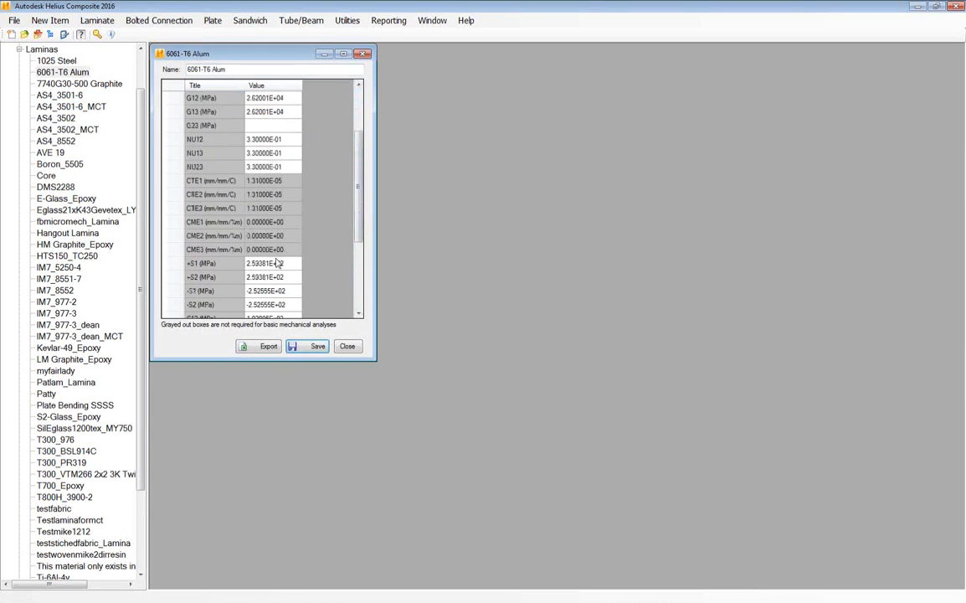
{"action": "scroll", "coordinate": [276, 264], "scroll_direction": "up", "scroll_amount": 3}
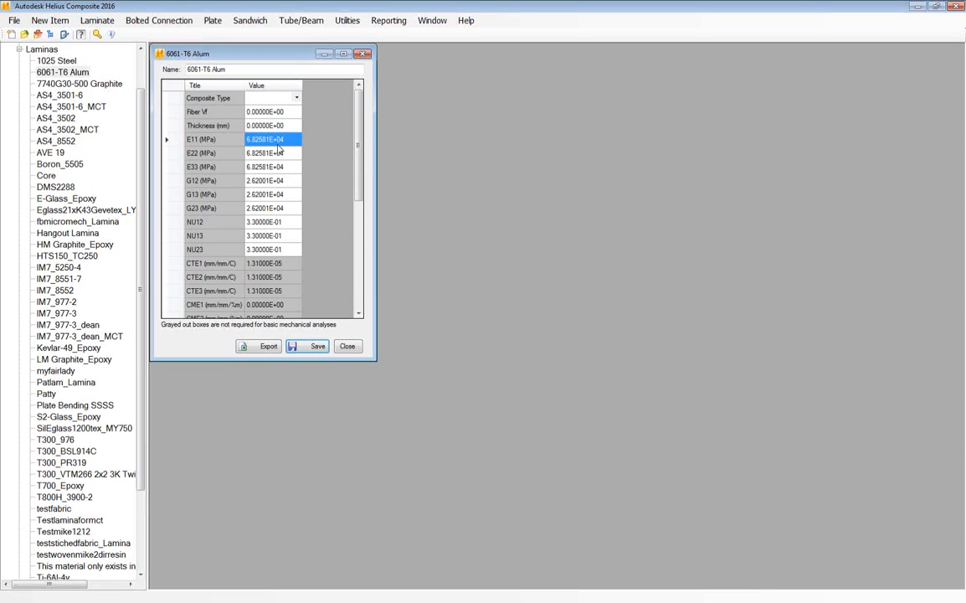
{"action": "left_click", "coordinate": [286, 140]}
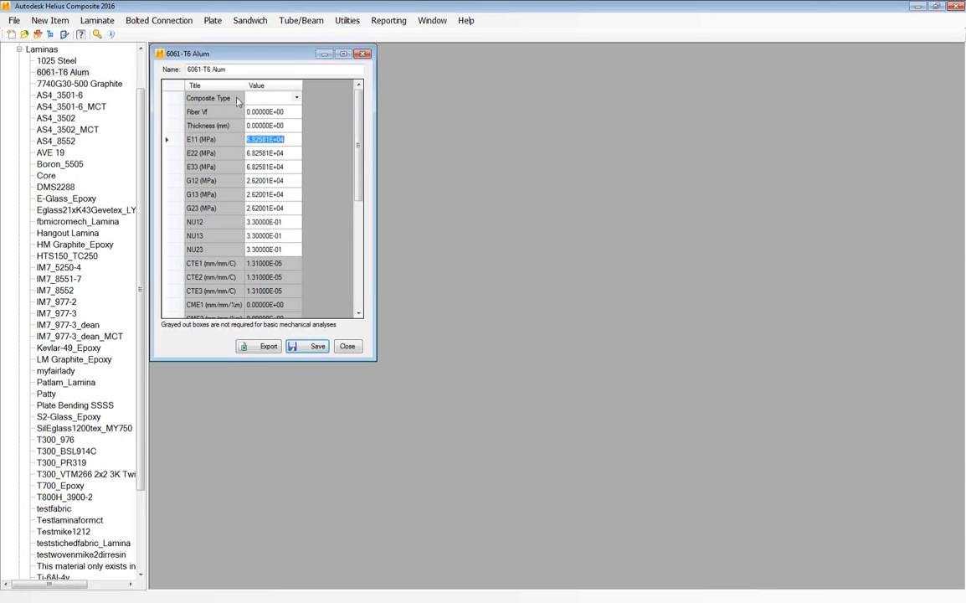
{"action": "double_click", "coordinate": [211, 69]}
{"action": "left_click_drag", "start_coordinate": [208, 68], "coordinate": [214, 69]}
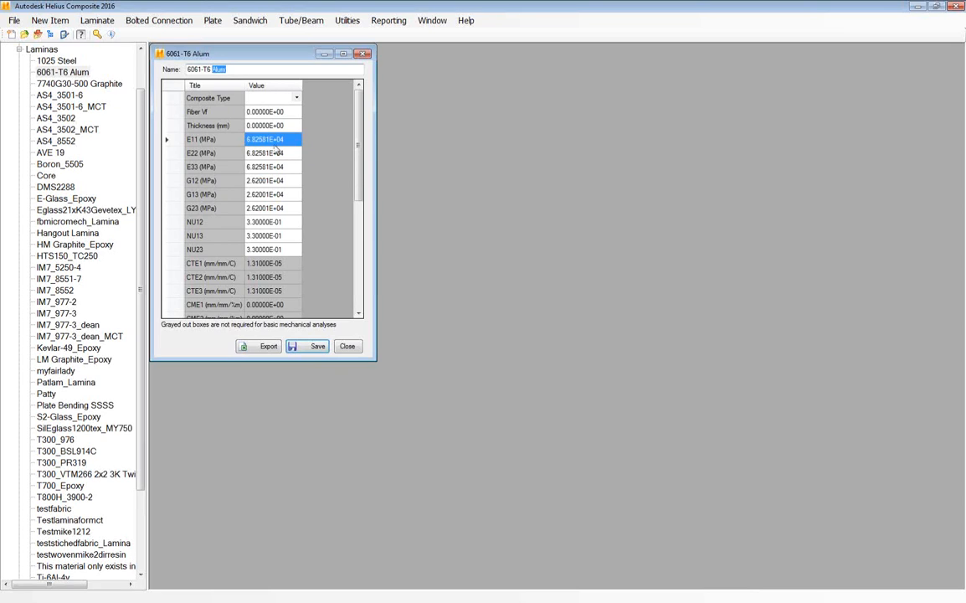
{"action": "left_click", "coordinate": [251, 137]}
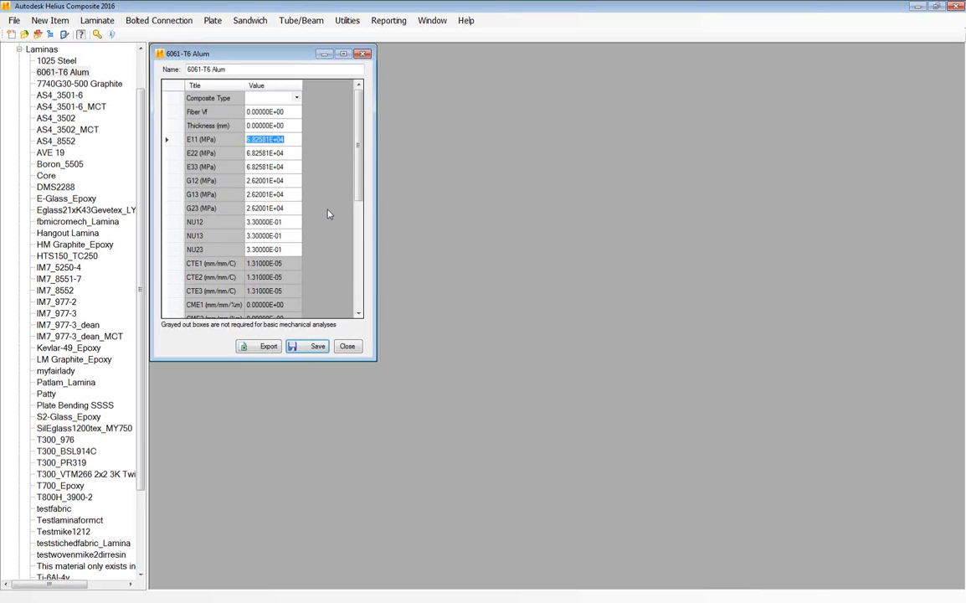
{"action": "left_click", "coordinate": [228, 68]}
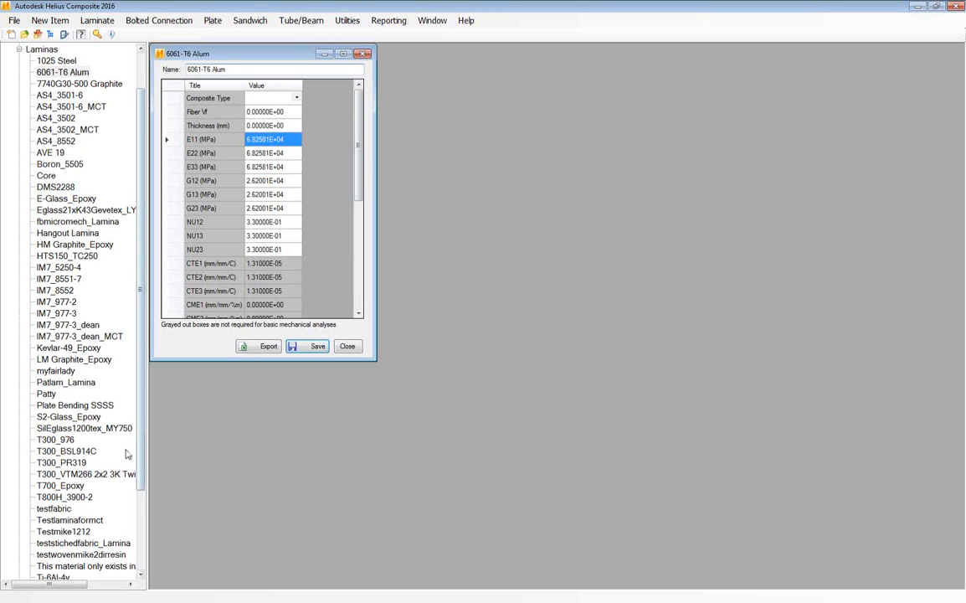
- Open the T700_Epoxy lamina beside 6061-T6 Alum to compare their properties, and close both forms without saving
{"action": "double_click", "coordinate": [61, 486]}
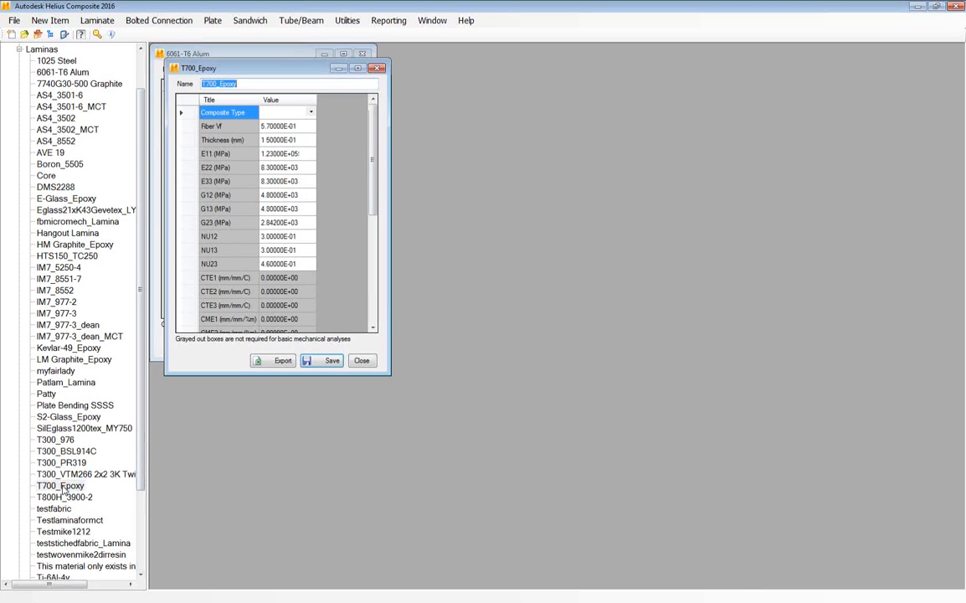
{"action": "left_click_drag", "start_coordinate": [257, 67], "coordinate": [472, 53]}
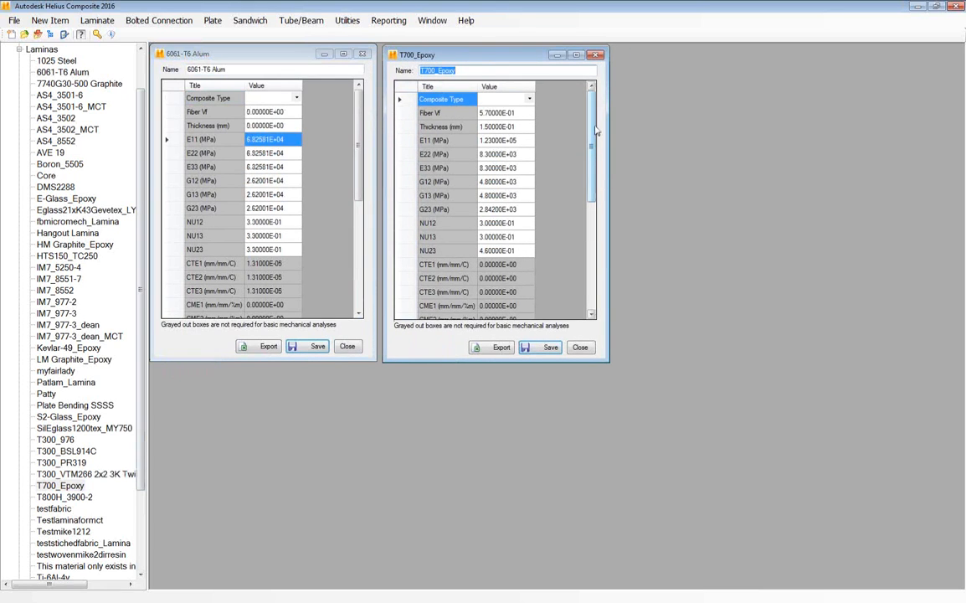
{"action": "mouse_move", "coordinate": [596, 129]}
{"action": "left_mouse_down"}
{"action": "mouse_move", "coordinate": [584, 248]}
{"action": "mouse_move", "coordinate": [591, 130]}
{"action": "left_mouse_up"}
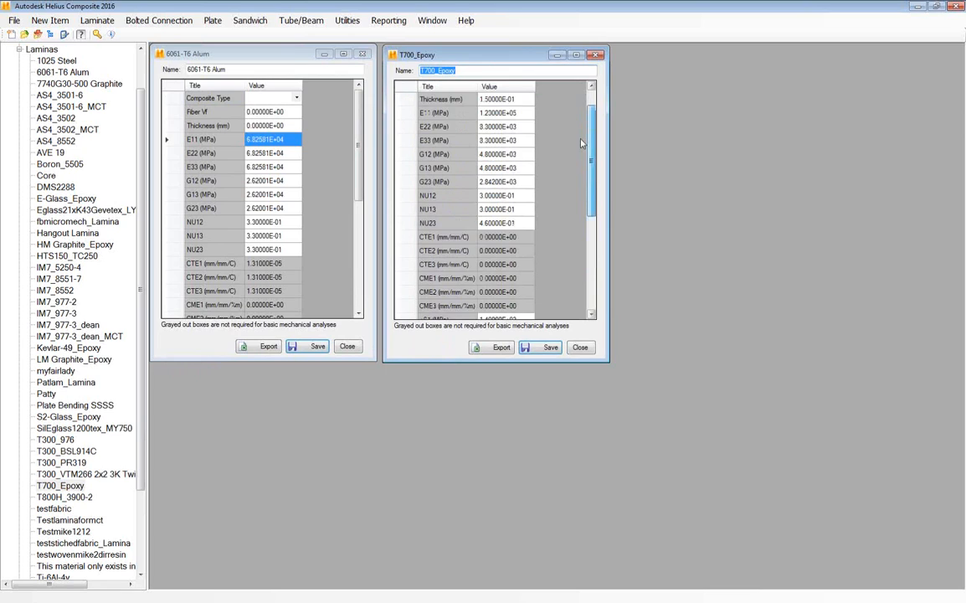
{"action": "left_click", "coordinate": [580, 348]}
{"action": "left_click", "coordinate": [347, 346]}
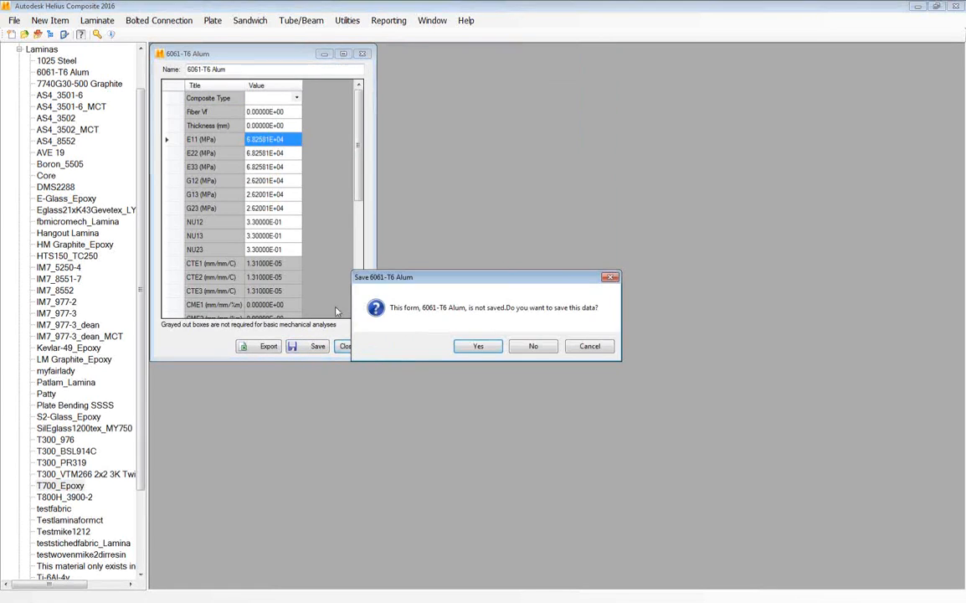
{"action": "left_click", "coordinate": [533, 346]}
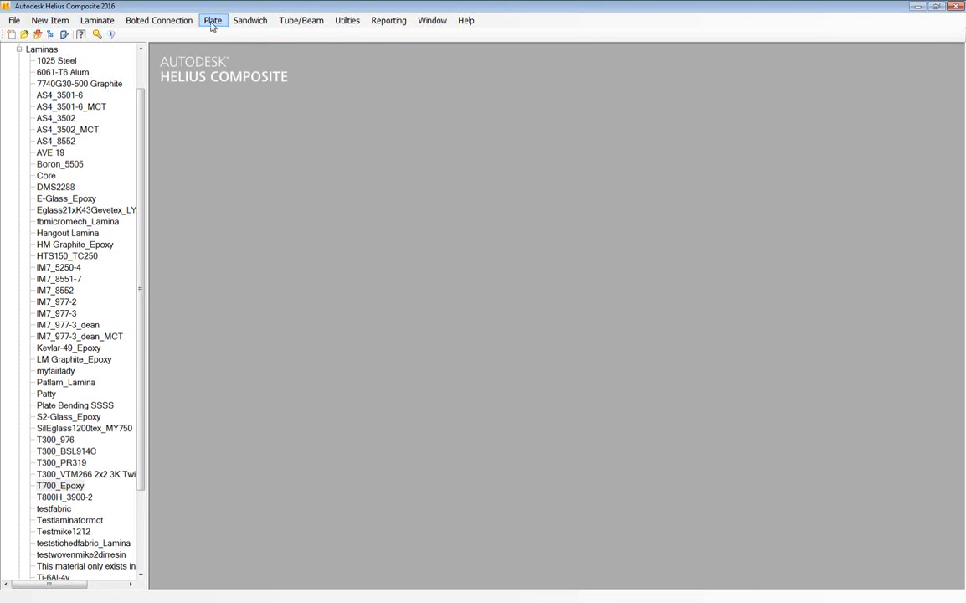
- Start a Sandwich Analysis and add a first ply using the T700_Epoxy lamina
{"action": "left_click", "coordinate": [253, 22]}
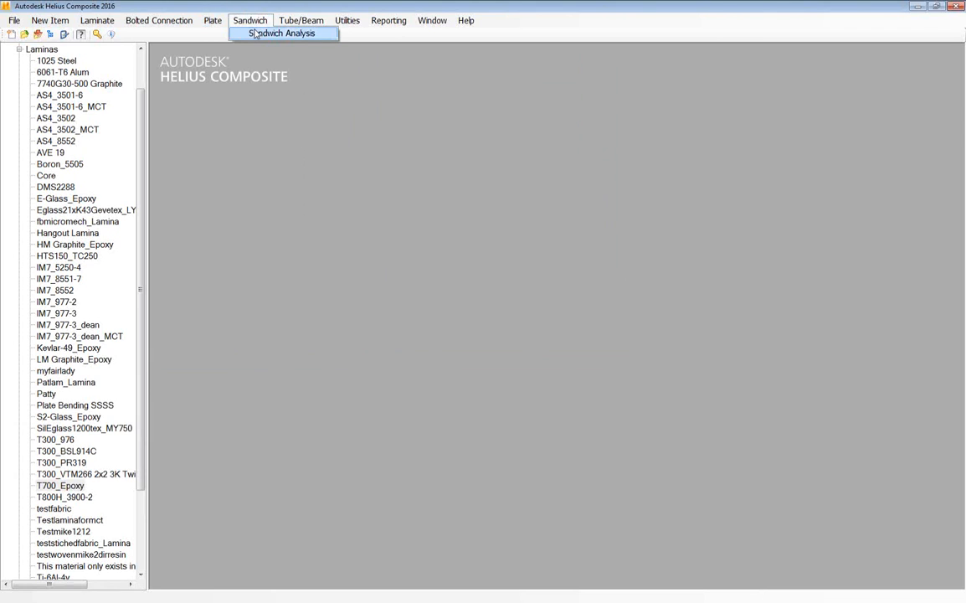
{"action": "left_click", "coordinate": [255, 33]}
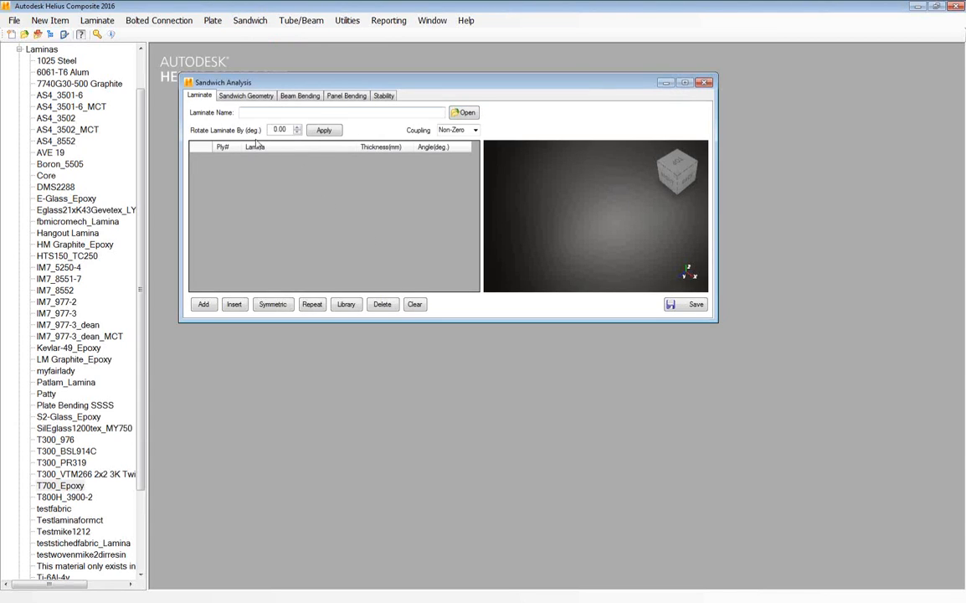
{"action": "left_click", "coordinate": [203, 304]}
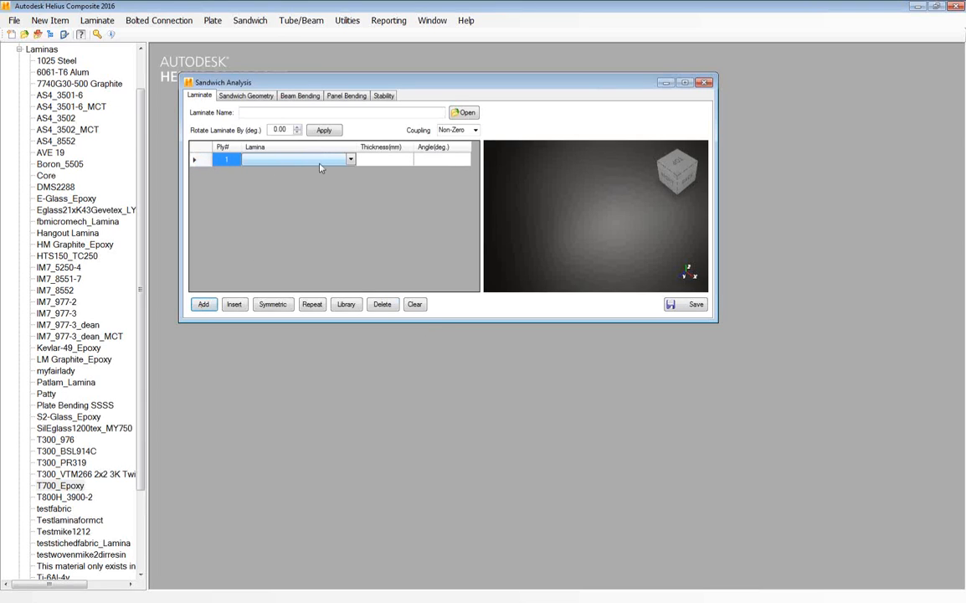
{"action": "left_click", "coordinate": [350, 161]}
{"action": "left_click", "coordinate": [351, 161]}
{"action": "scroll", "coordinate": [296, 277], "scroll_direction": "down", "scroll_amount": 5}
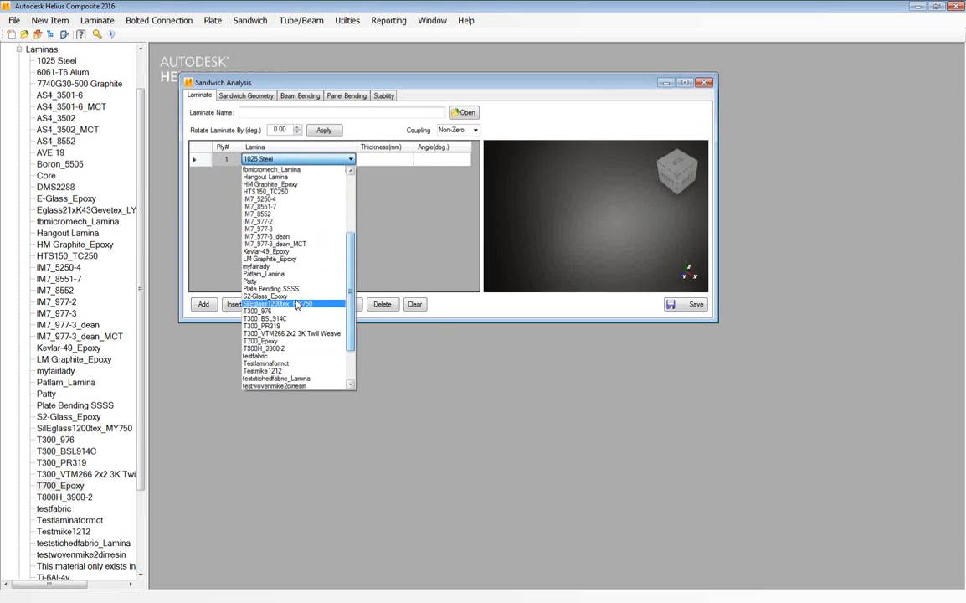
{"action": "left_click", "coordinate": [297, 340]}
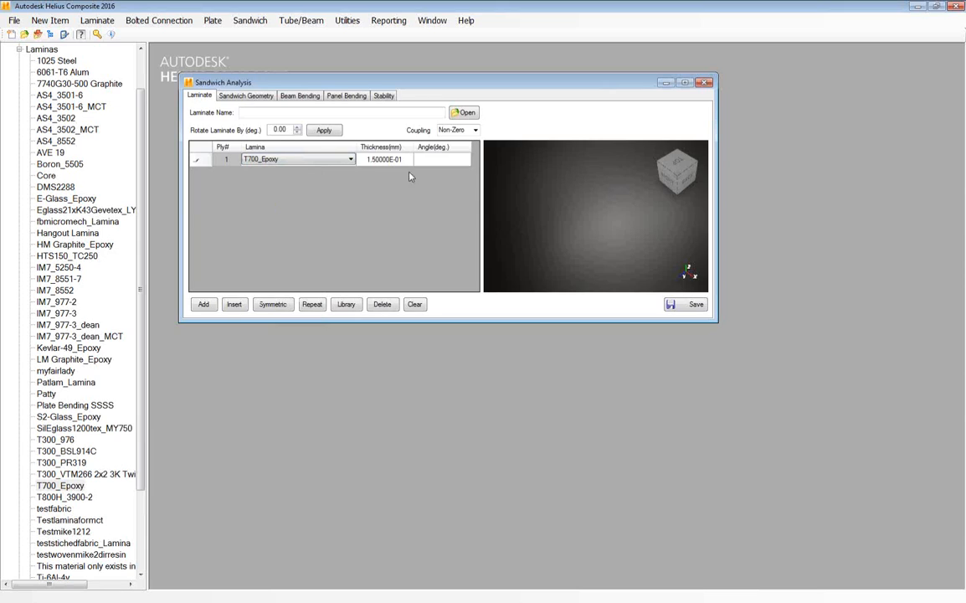
- Keep the first ply's default thickness and set its angle to 0 degrees
{"action": "left_click", "coordinate": [370, 156]}
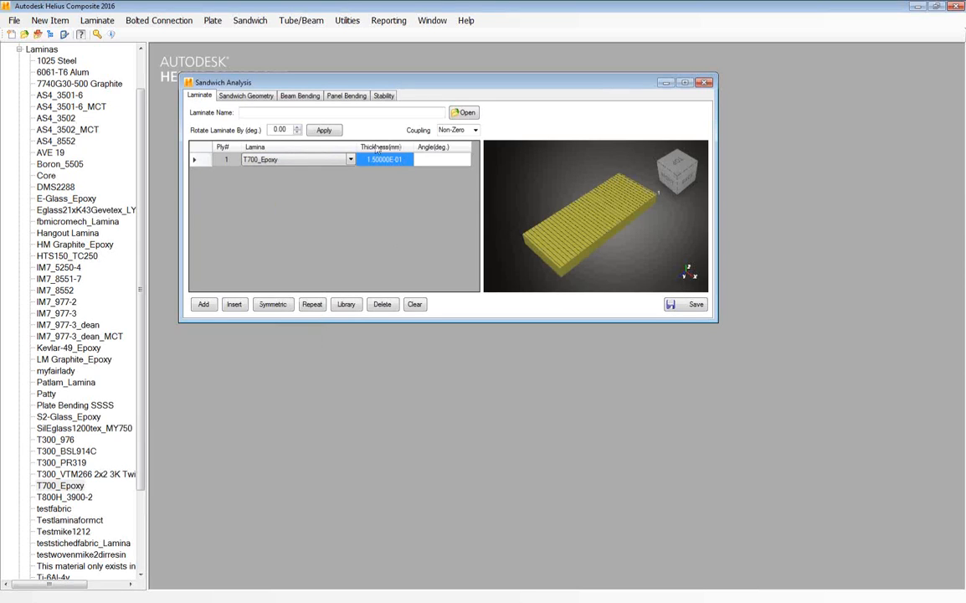
{"action": "left_click", "coordinate": [391, 162]}
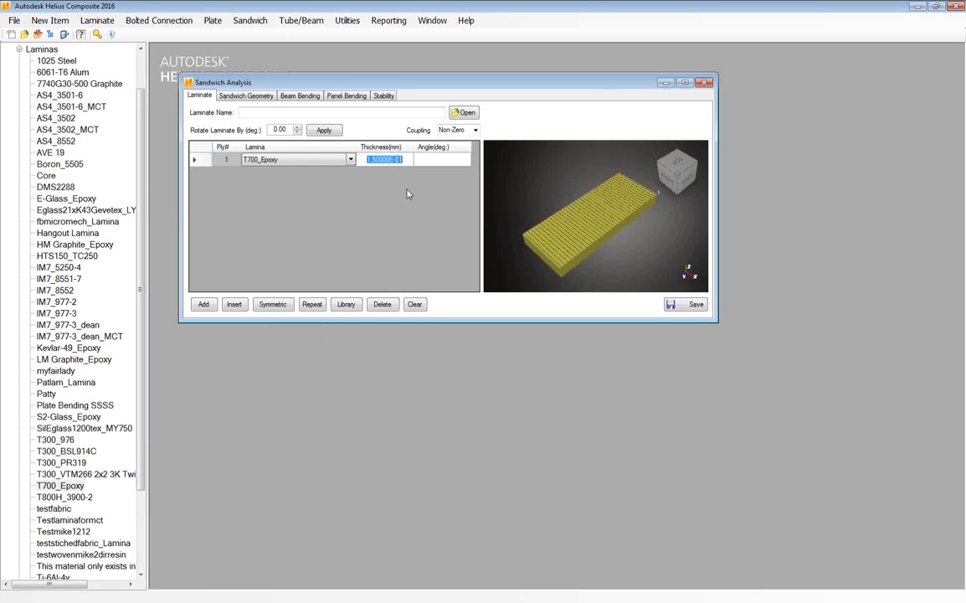
{"action": "left_click", "coordinate": [430, 160]}
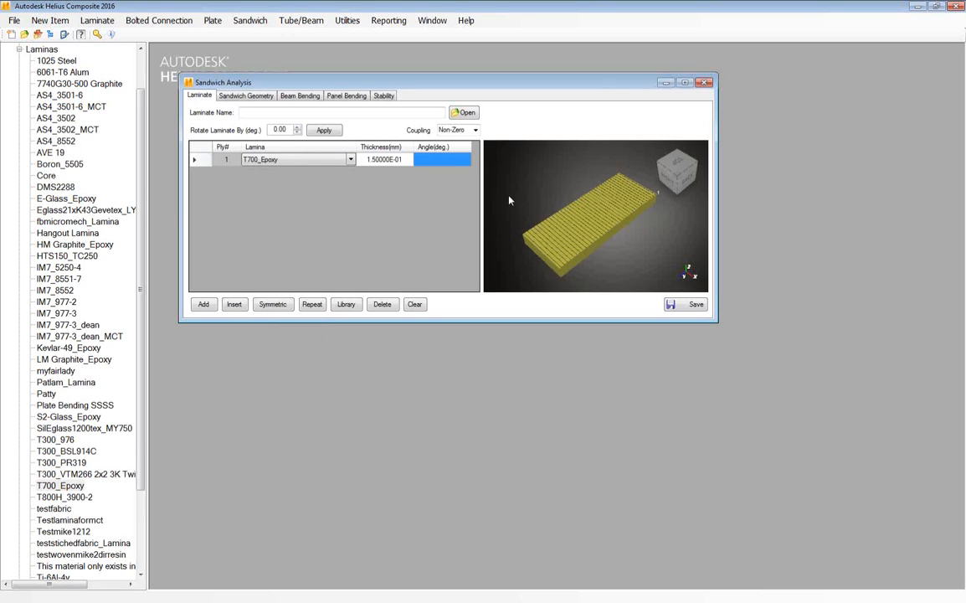
{"action": "type", "text": "0"}
{"action": "left_click", "coordinate": [193, 161]}
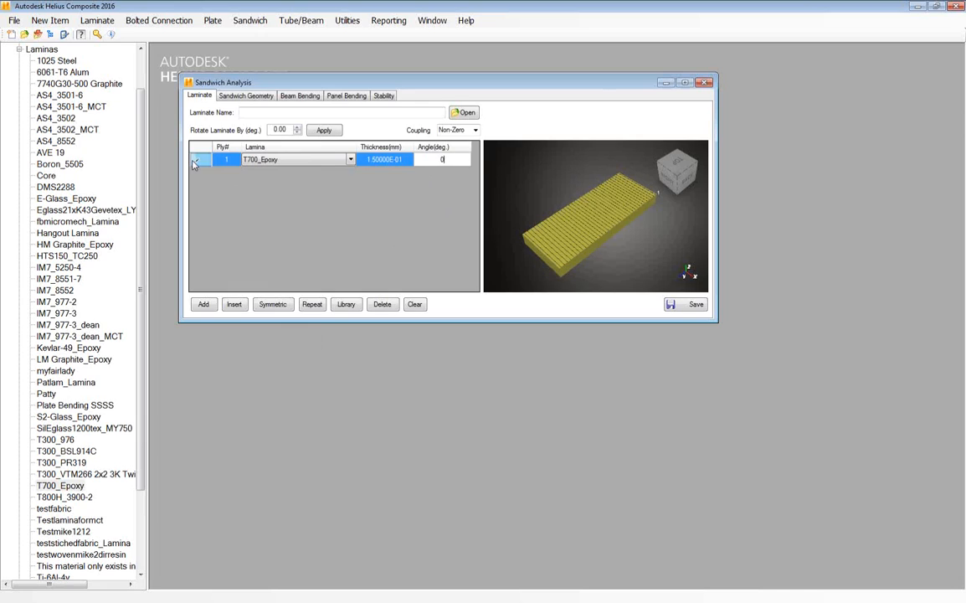
{"action": "left_click", "coordinate": [197, 306]}
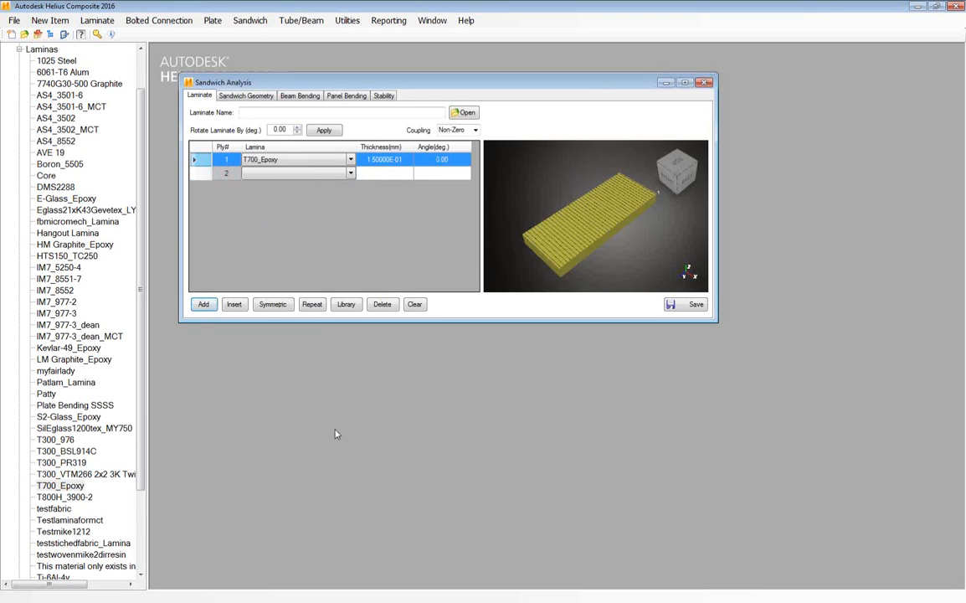
{"action": "left_click", "coordinate": [200, 175]}
{"action": "left_click", "coordinate": [382, 304]}
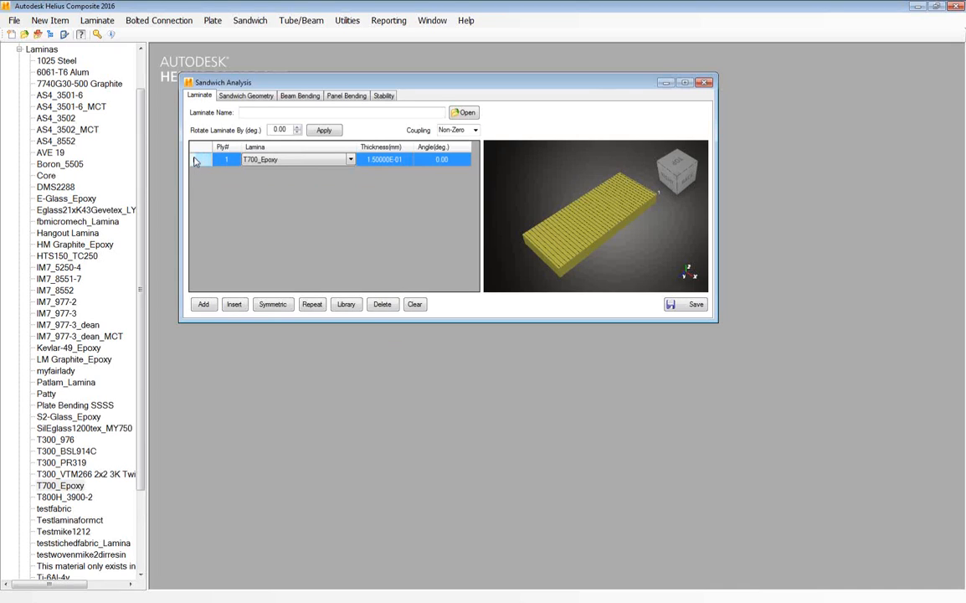
- Repeat the 0-degree T700_Epoxy ply once and set the copy's angle to 90 degrees
{"action": "left_click", "coordinate": [199, 165]}
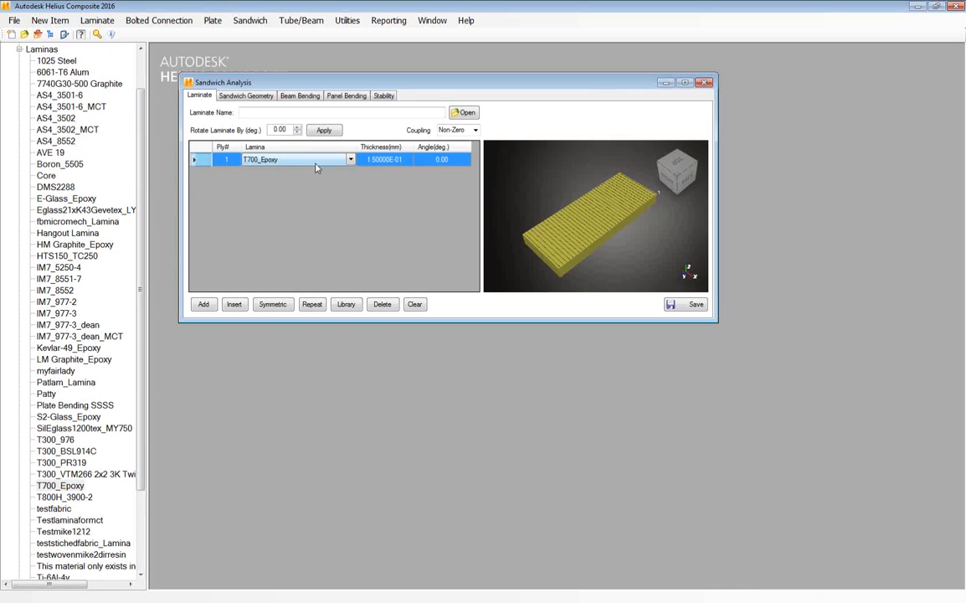
{"action": "left_click", "coordinate": [310, 305]}
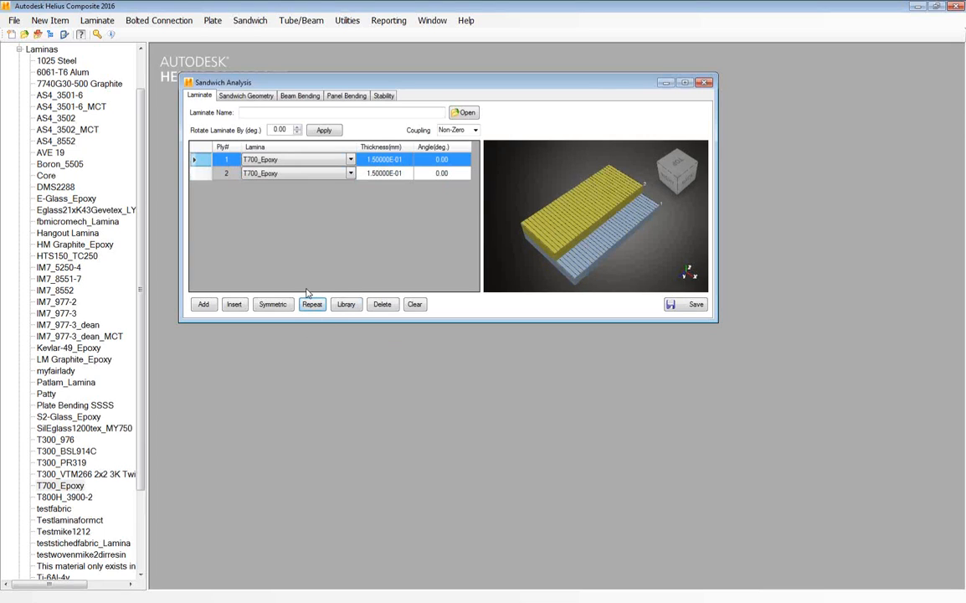
{"action": "left_click", "coordinate": [442, 174]}
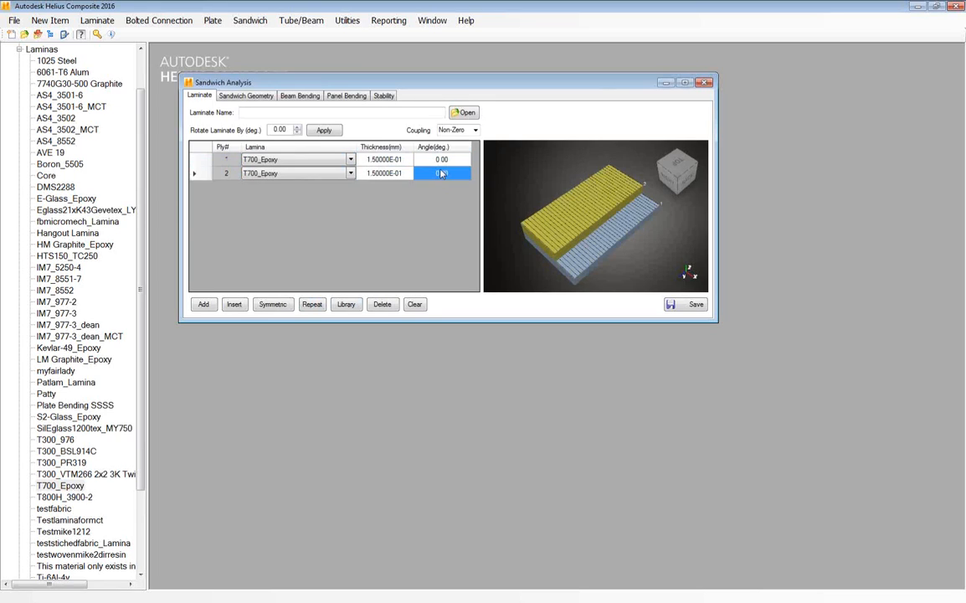
{"action": "type", "text": "90"}
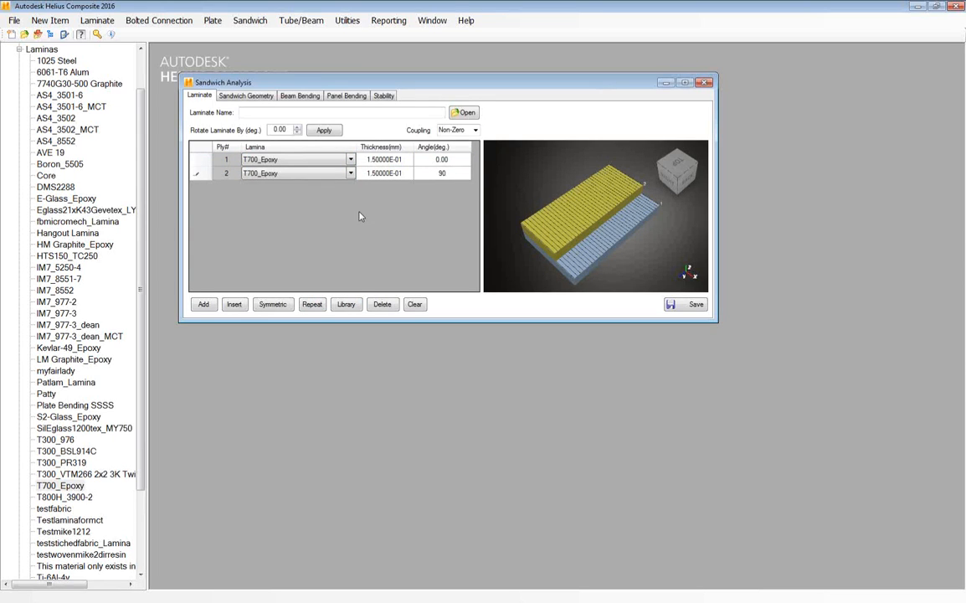
- Repeat the 90-degree ply once and mirror all three plies into a symmetric six-ply laminate
{"action": "left_click", "coordinate": [198, 174]}
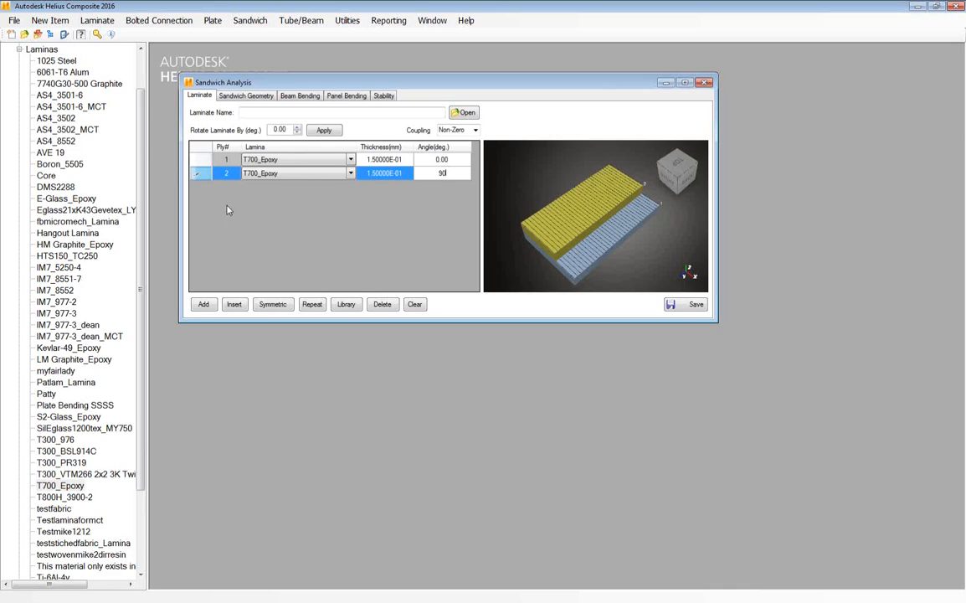
{"action": "left_click", "coordinate": [312, 304]}
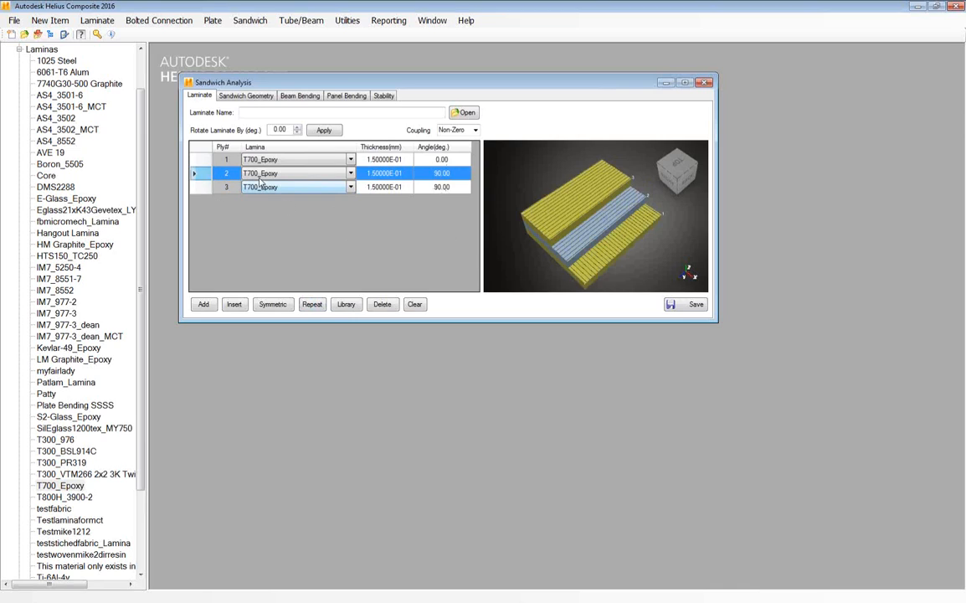
{"action": "left_click_drag", "start_coordinate": [201, 162], "coordinate": [200, 186]}
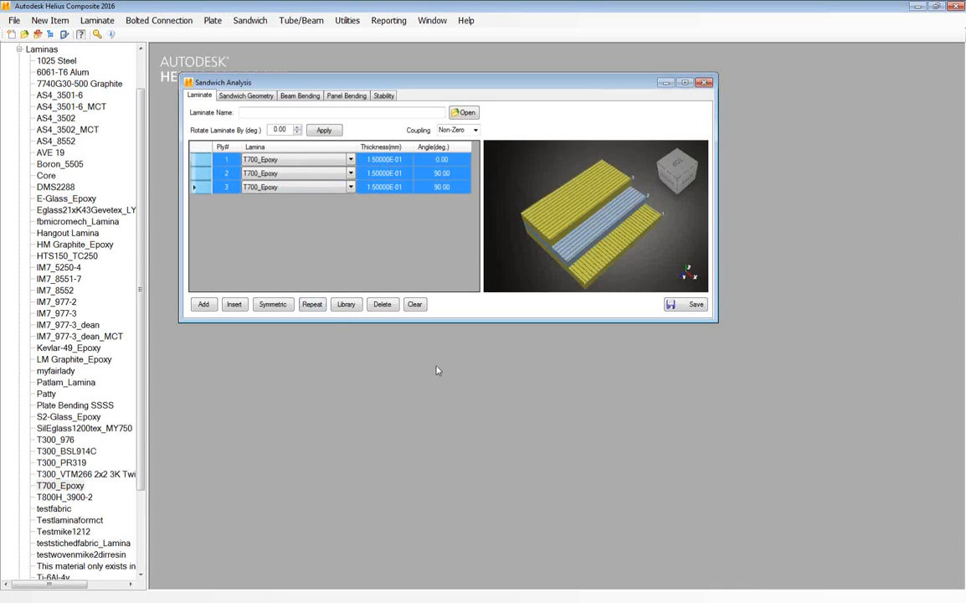
{"action": "left_click", "coordinate": [269, 307]}
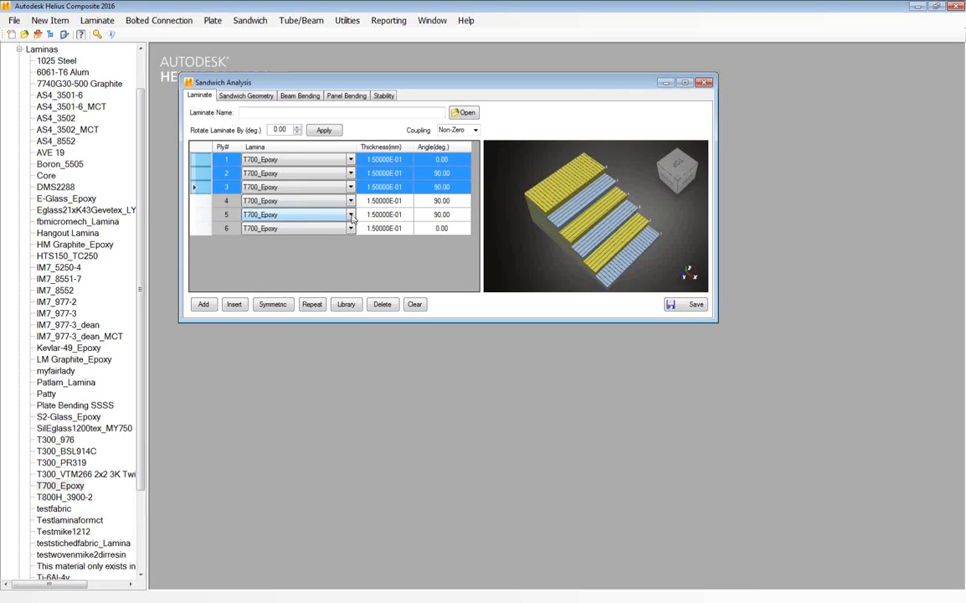
- Replace the current ply layup with the saved Case Study 1 laminate
{"action": "left_click", "coordinate": [467, 114]}
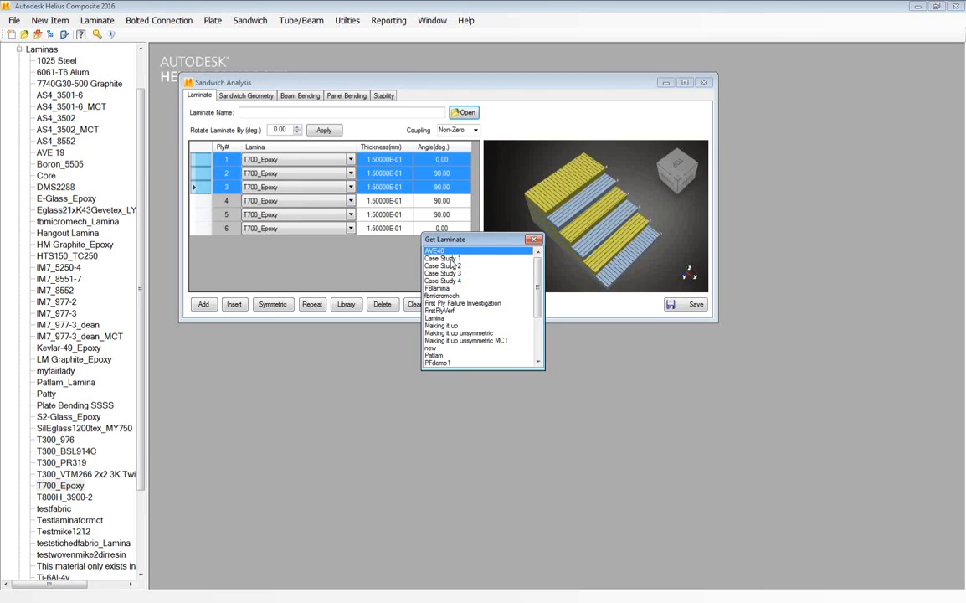
{"action": "double_click", "coordinate": [450, 260]}
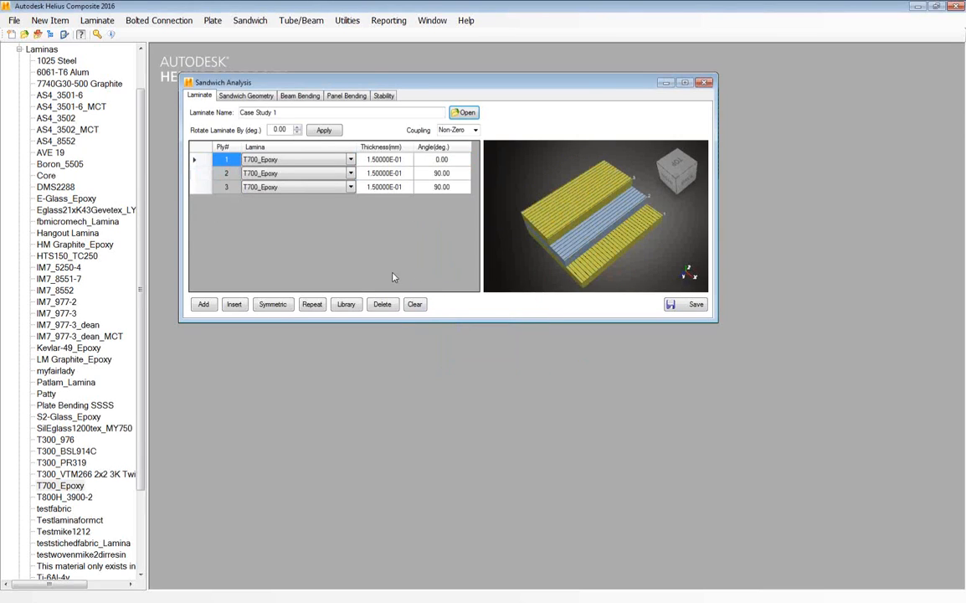
{"action": "left_click", "coordinate": [291, 114]}
{"action": "left_click", "coordinate": [255, 159]}
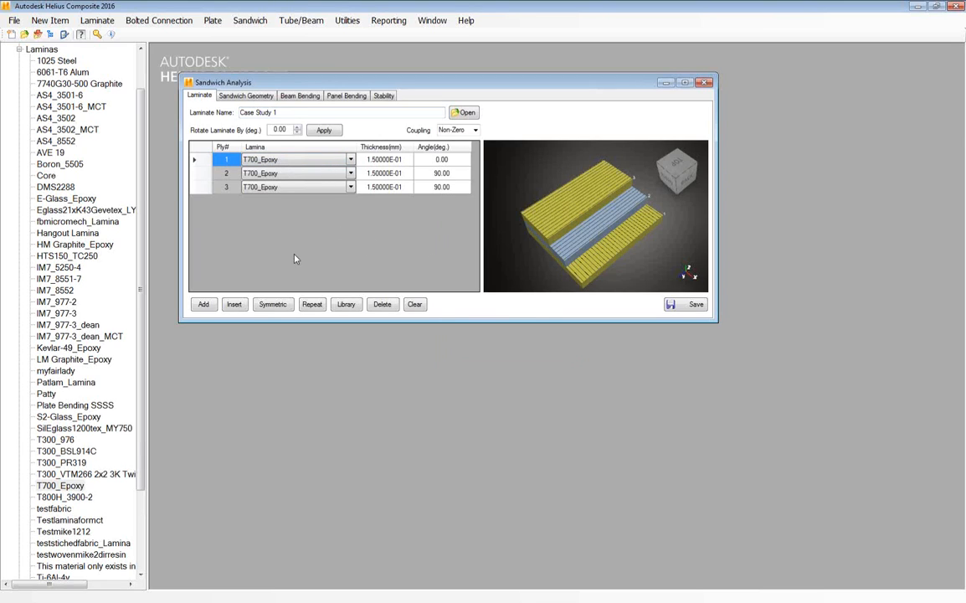
- Set the sandwich geometry's width to 220 mm and length to 325 mm
{"action": "left_click", "coordinate": [242, 97]}
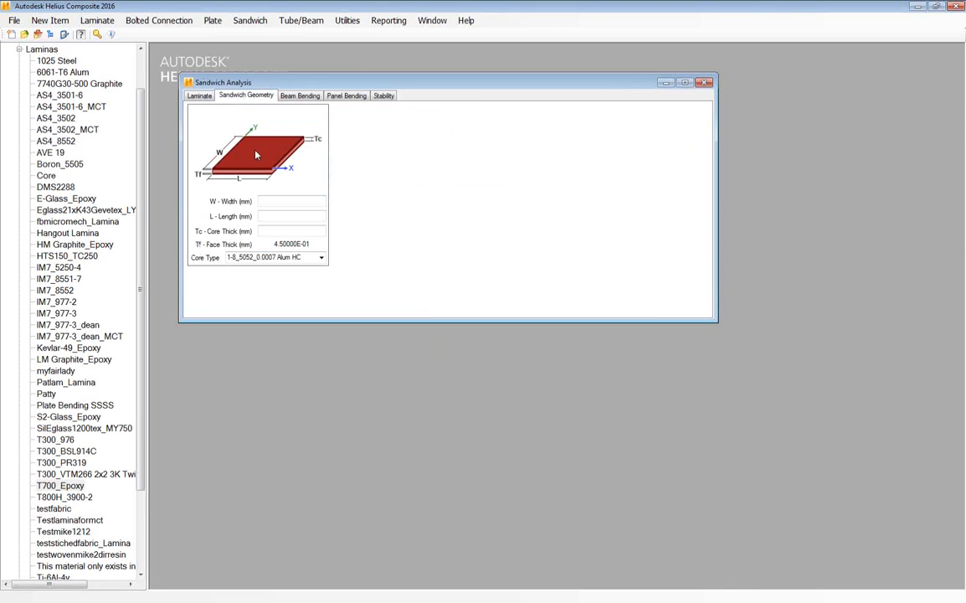
{"action": "left_click", "coordinate": [285, 201]}
{"action": "type", "text": "220"}
{"action": "key", "text": "Tab"}
{"action": "type", "text": "325"}
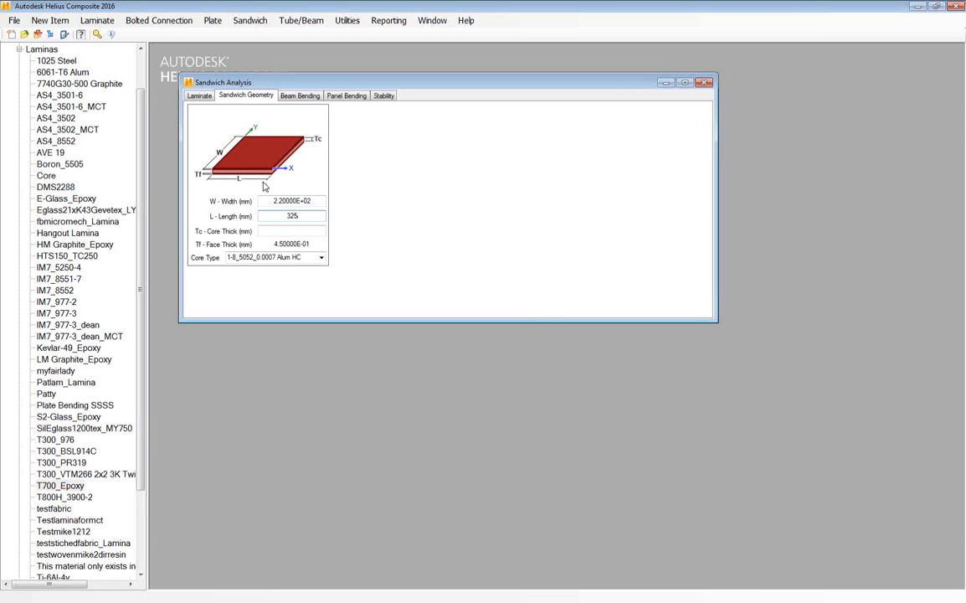
{"action": "key", "text": "Tab"}
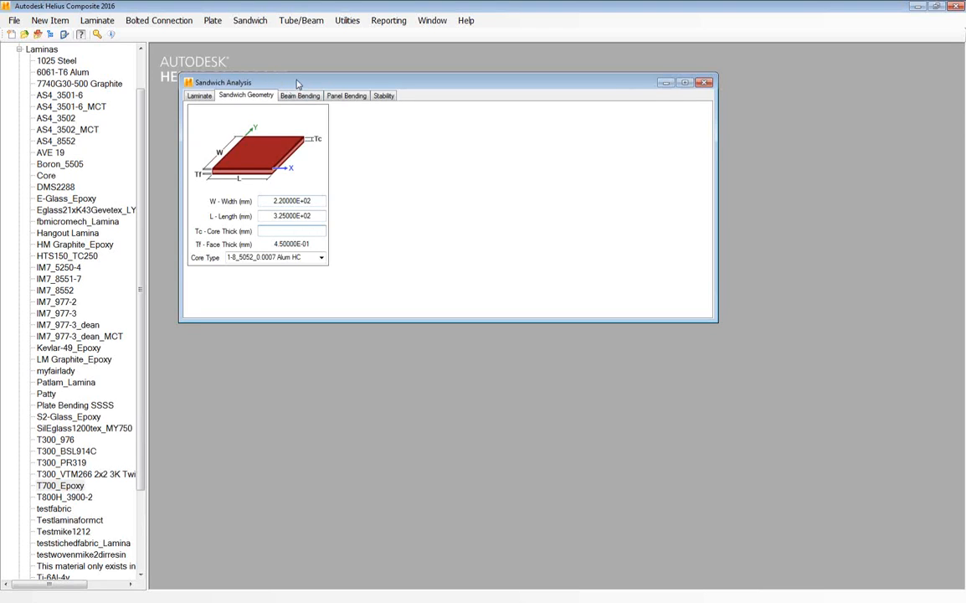
- Set the core thickness to 1.2 mm and choose 1-8_5052_0.001 Alum HC as the core type
{"action": "left_click_drag", "start_coordinate": [295, 81], "coordinate": [309, 71]}
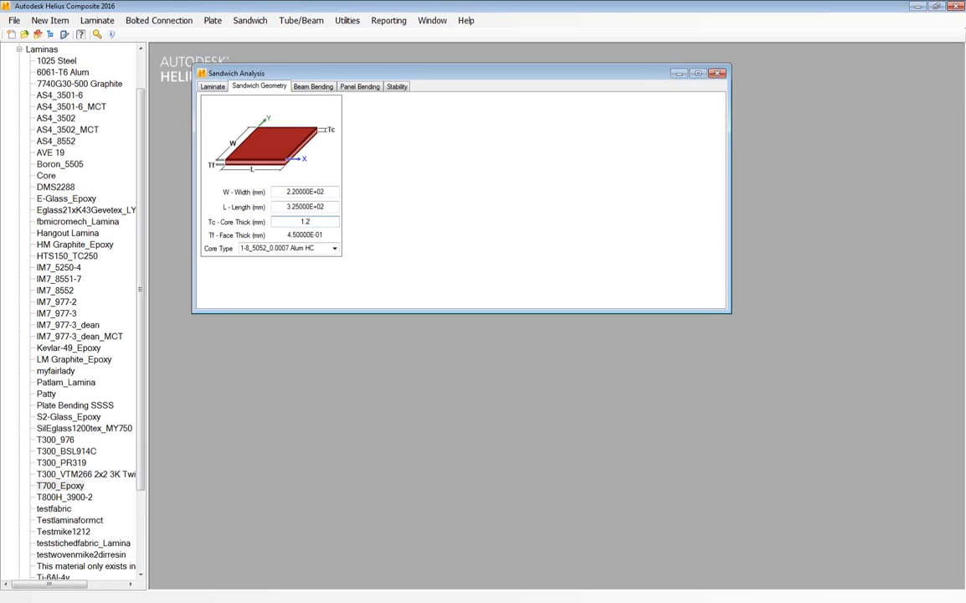
{"action": "left_click", "coordinate": [334, 250]}
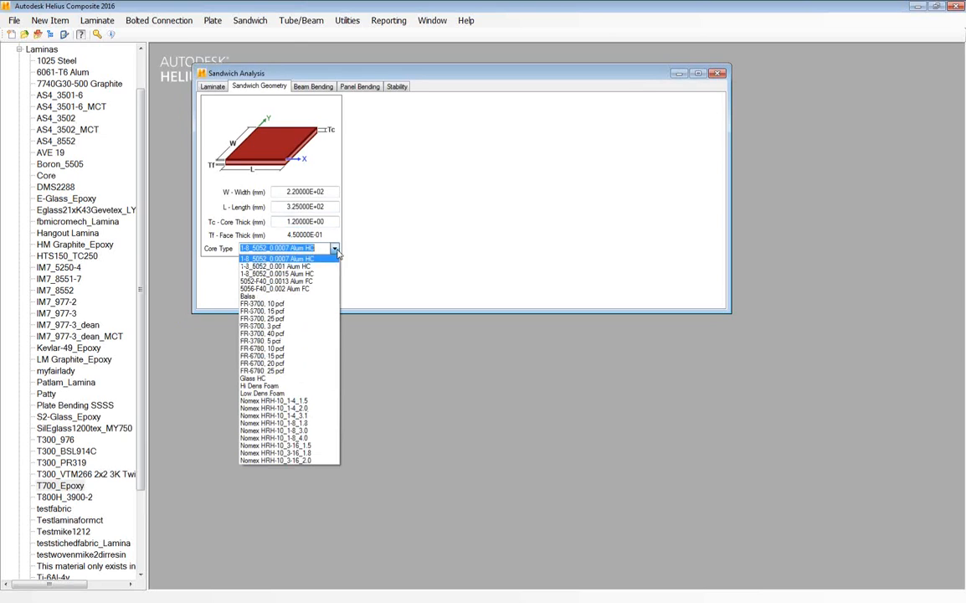
{"action": "left_click", "coordinate": [289, 262]}
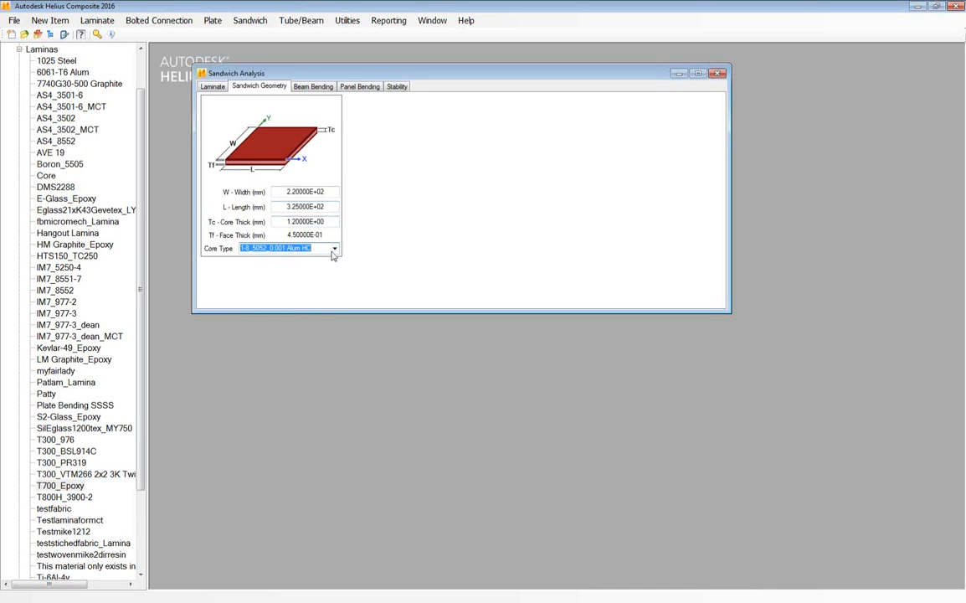
- Calculate the sandwich beam bending for the Simple-Simple / Point condition with a 100 N load
{"action": "left_click", "coordinate": [311, 86]}
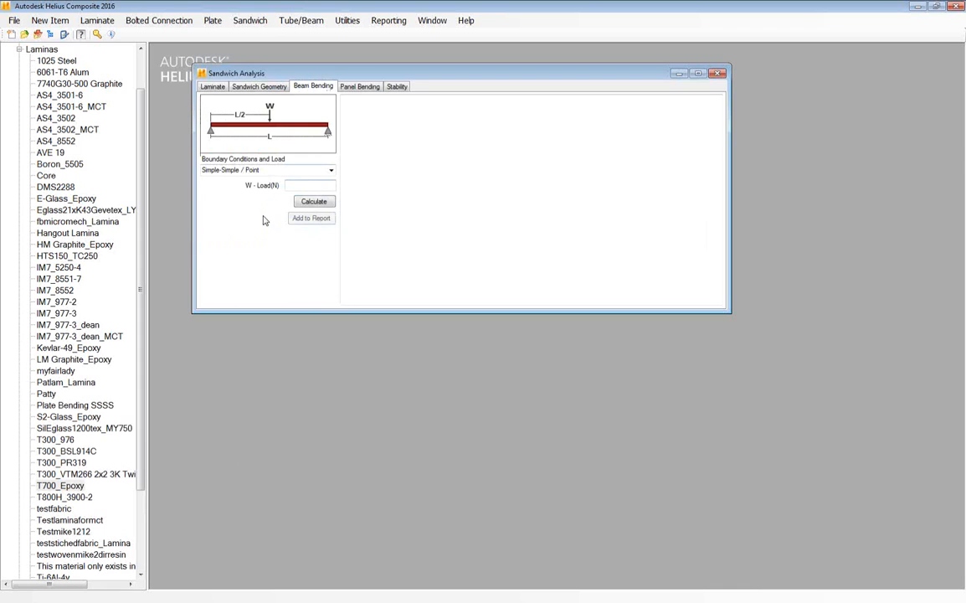
{"action": "left_click", "coordinate": [209, 87]}
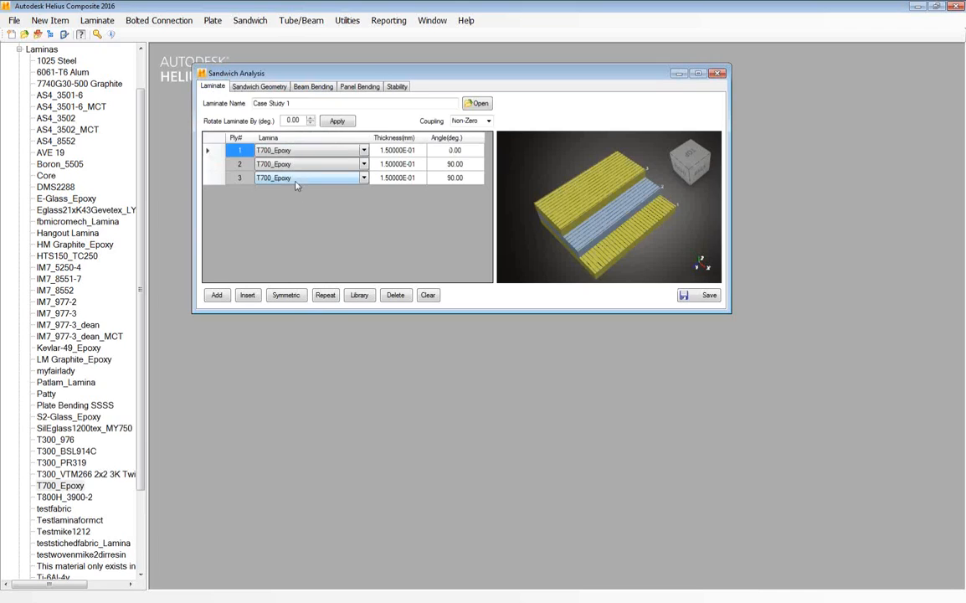
{"action": "left_click", "coordinate": [262, 87]}
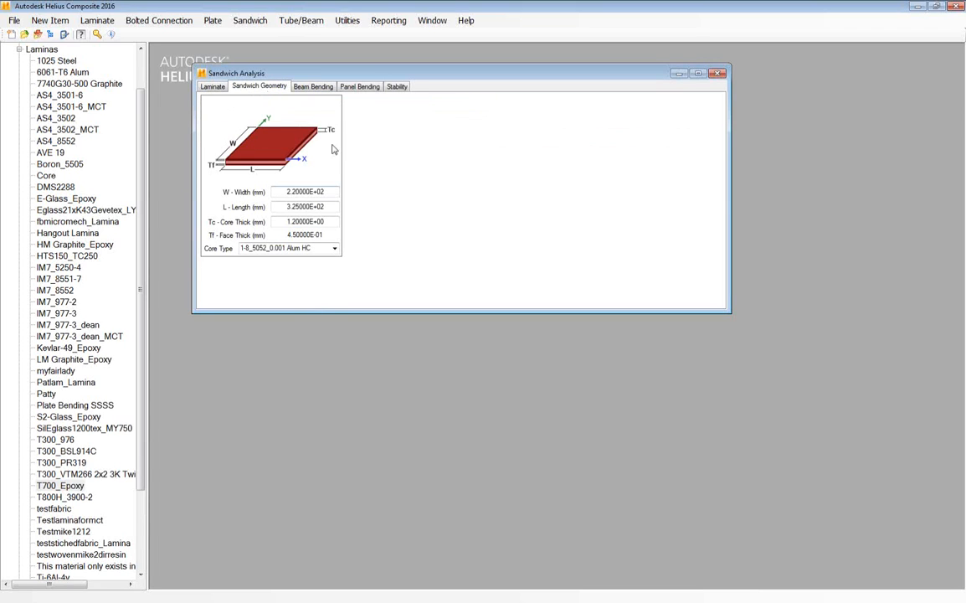
{"action": "left_click", "coordinate": [311, 86]}
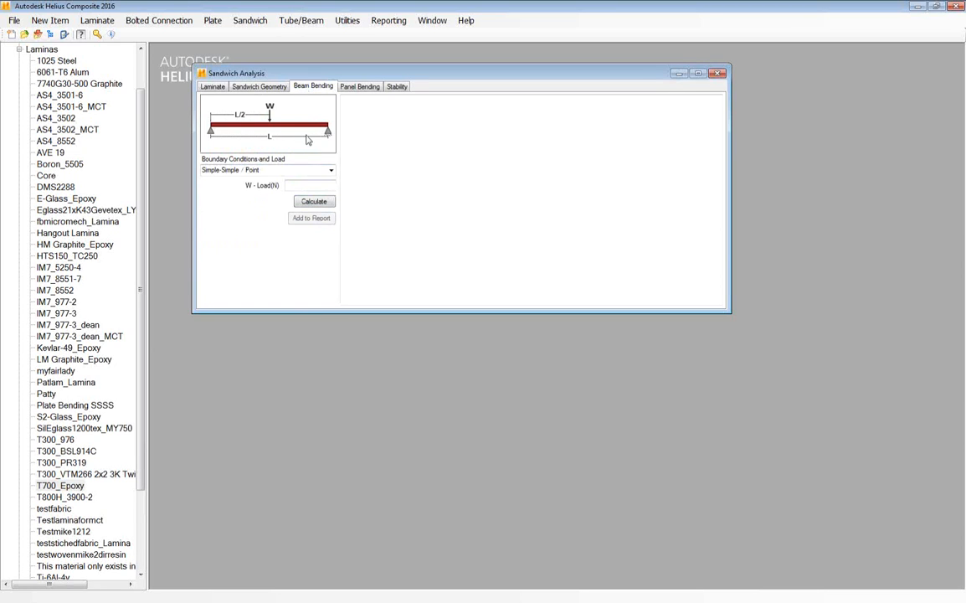
{"action": "left_click", "coordinate": [332, 171]}
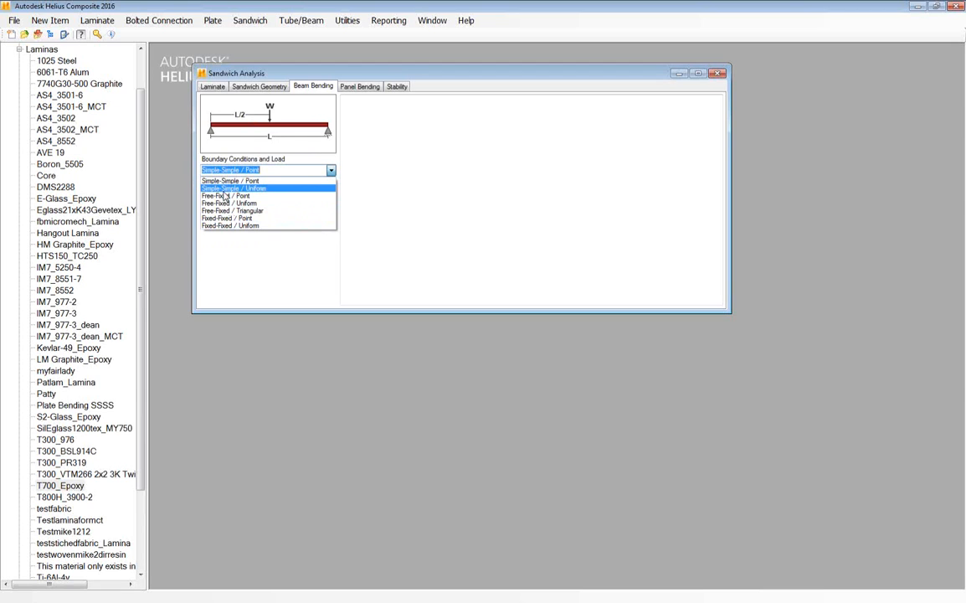
{"action": "left_click", "coordinate": [223, 189]}
{"action": "left_click", "coordinate": [331, 173]}
{"action": "left_click", "coordinate": [283, 184]}
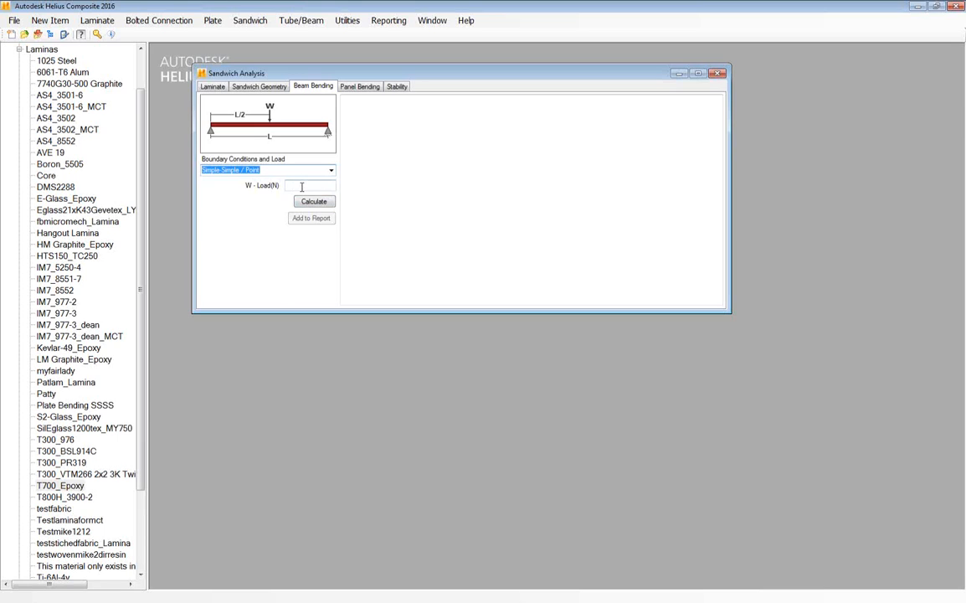
{"action": "left_click", "coordinate": [301, 186]}
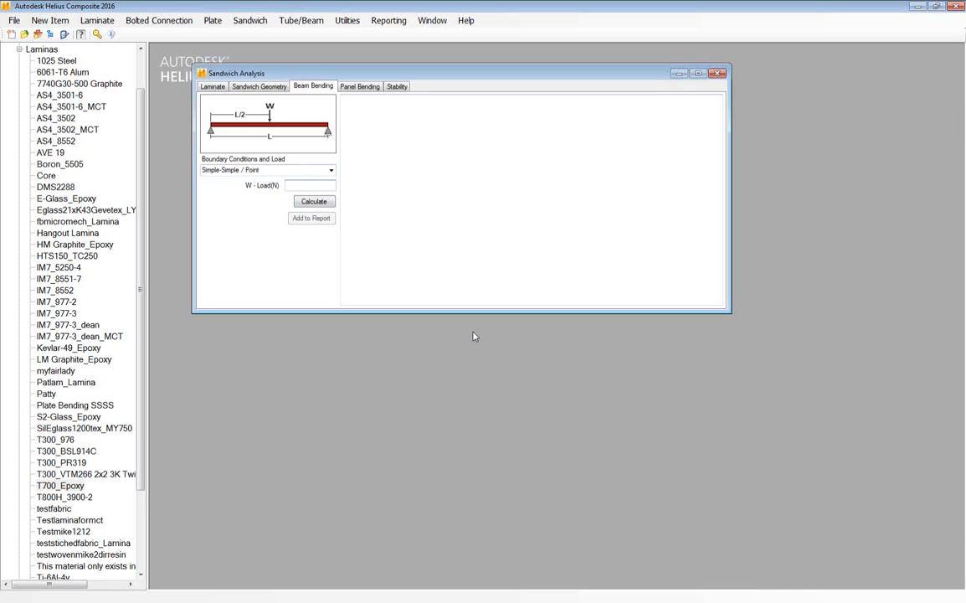
{"action": "type", "text": "100"}
{"action": "left_click", "coordinate": [307, 204]}
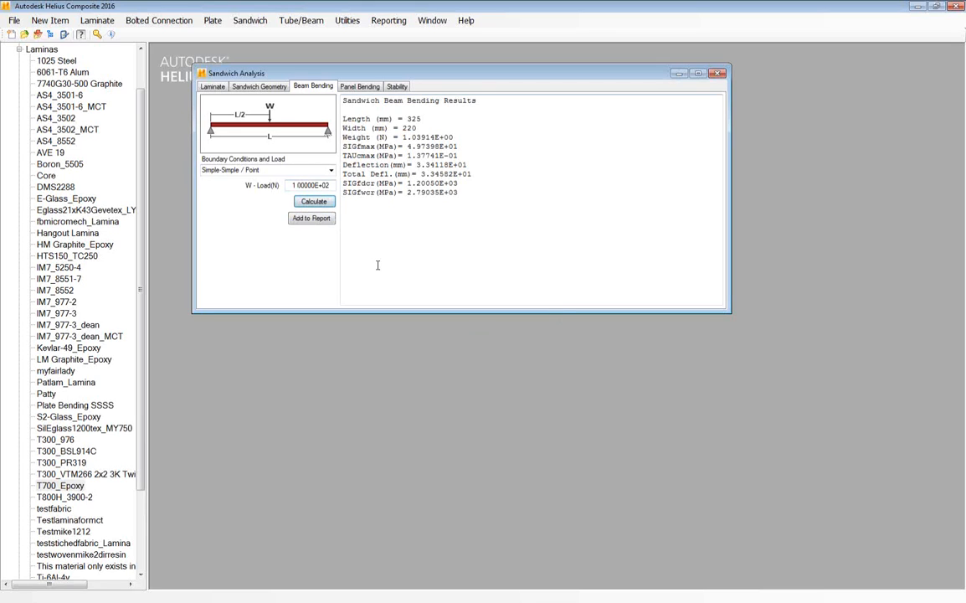
- Examine the length and width in the beam bending results and recheck the laminate definition behind them
{"action": "left_click", "coordinate": [434, 216]}
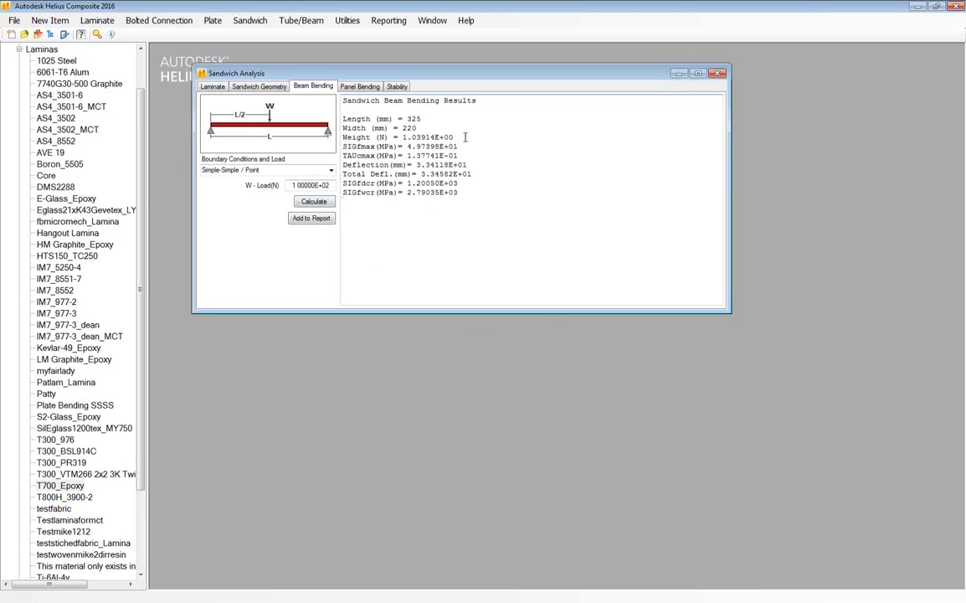
{"action": "left_click_drag", "start_coordinate": [421, 119], "coordinate": [342, 118]}
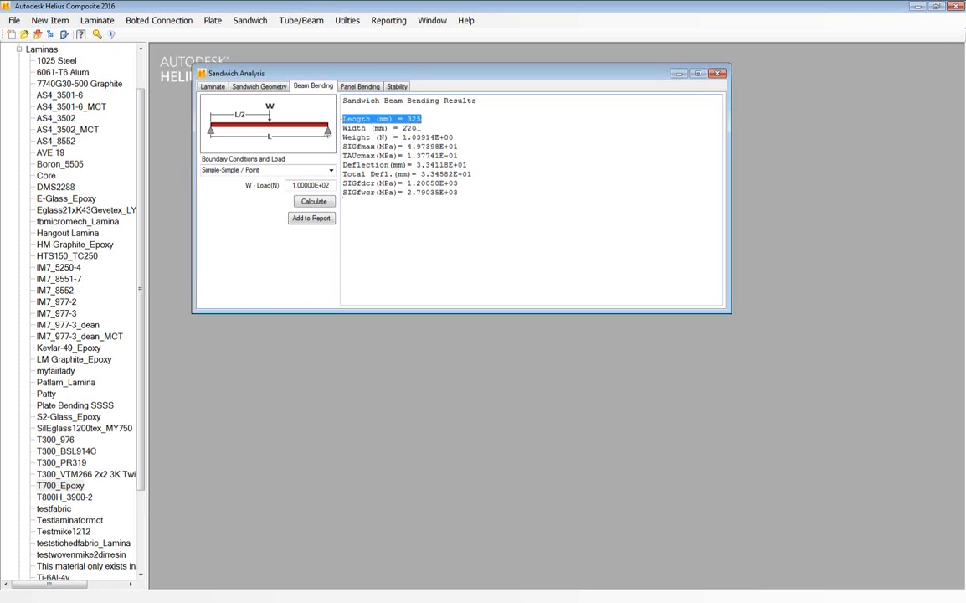
{"action": "left_click", "coordinate": [419, 127], "text": "shift"}
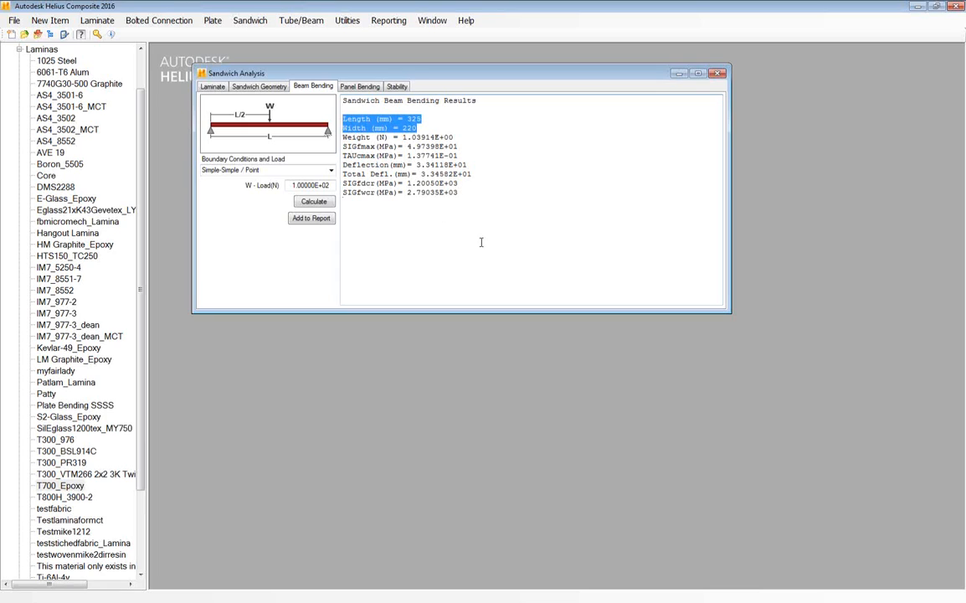
{"action": "left_click", "coordinate": [426, 126]}
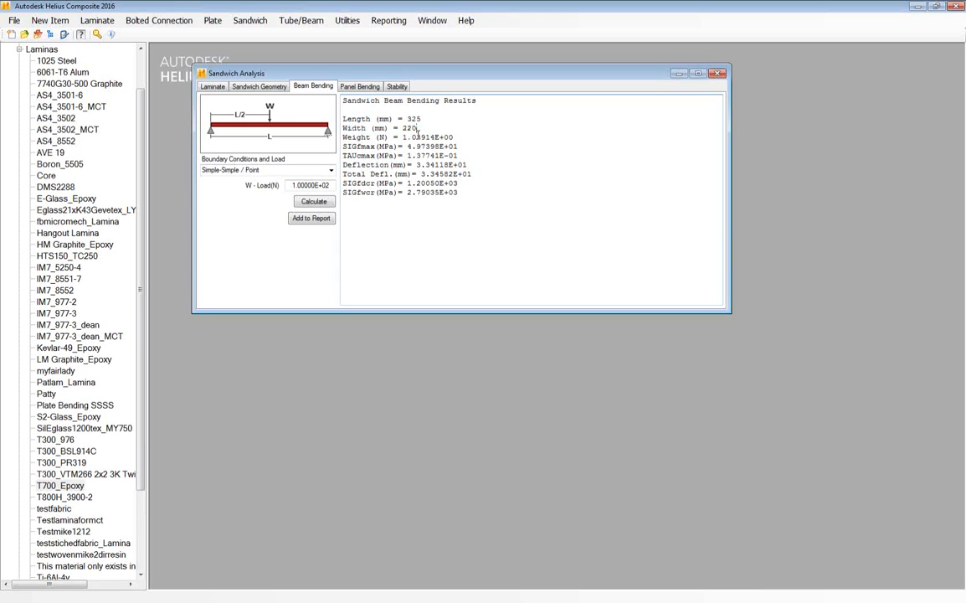
{"action": "left_click_drag", "start_coordinate": [422, 128], "coordinate": [342, 121]}
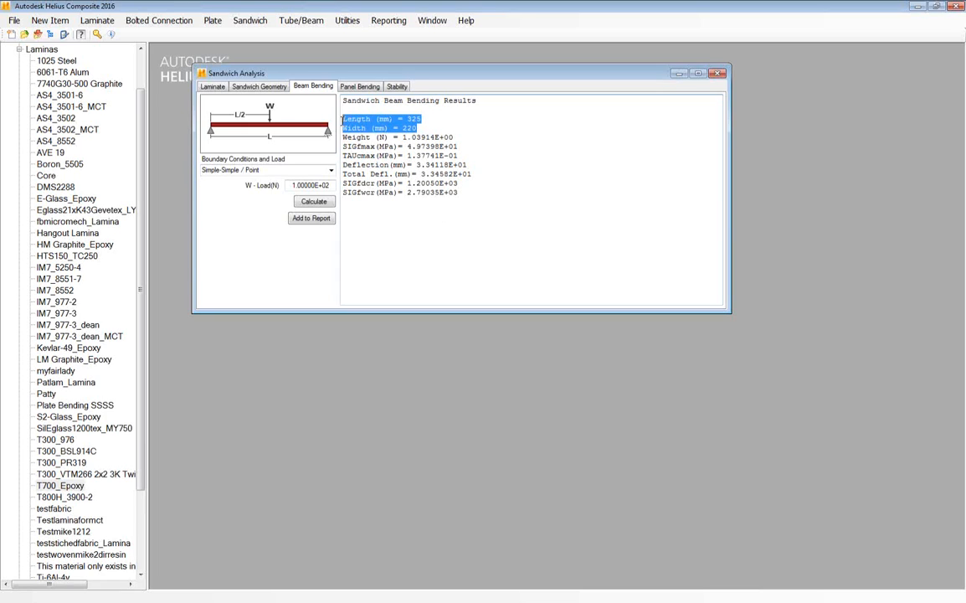
{"action": "left_click", "coordinate": [233, 87]}
{"action": "left_click", "coordinate": [205, 87]}
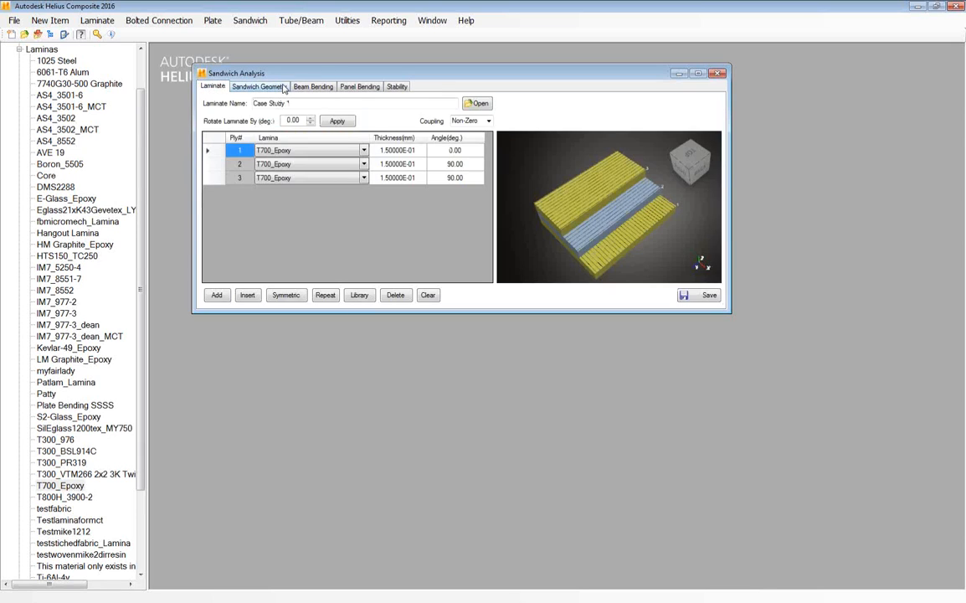
{"action": "left_click", "coordinate": [321, 88]}
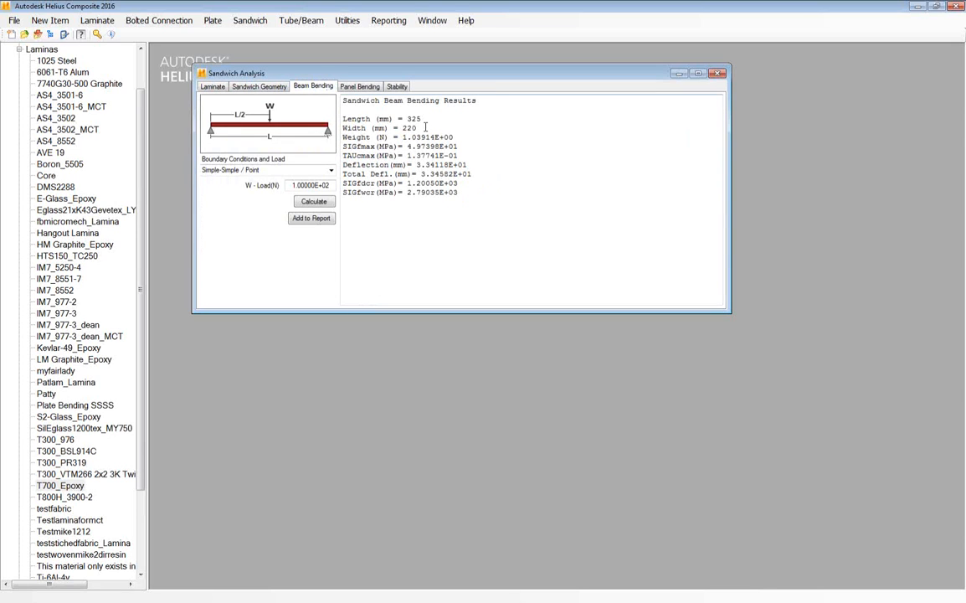
{"action": "left_click", "coordinate": [376, 119], "text": "shift"}
{"action": "left_click", "coordinate": [342, 119], "text": "shift"}
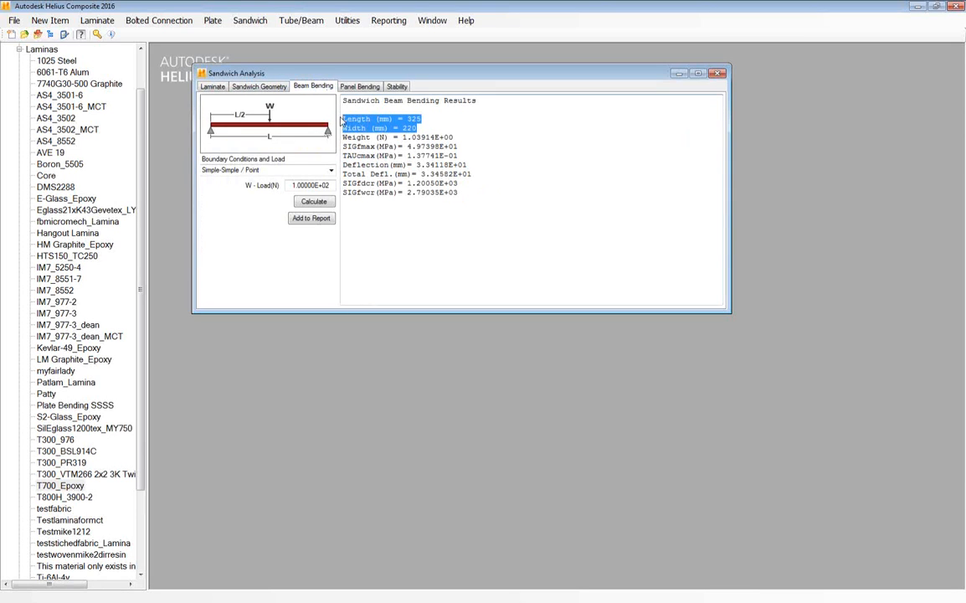
- Examine the weight, deflection and total deflection values in the beam bending results
{"action": "left_click", "coordinate": [459, 139]}
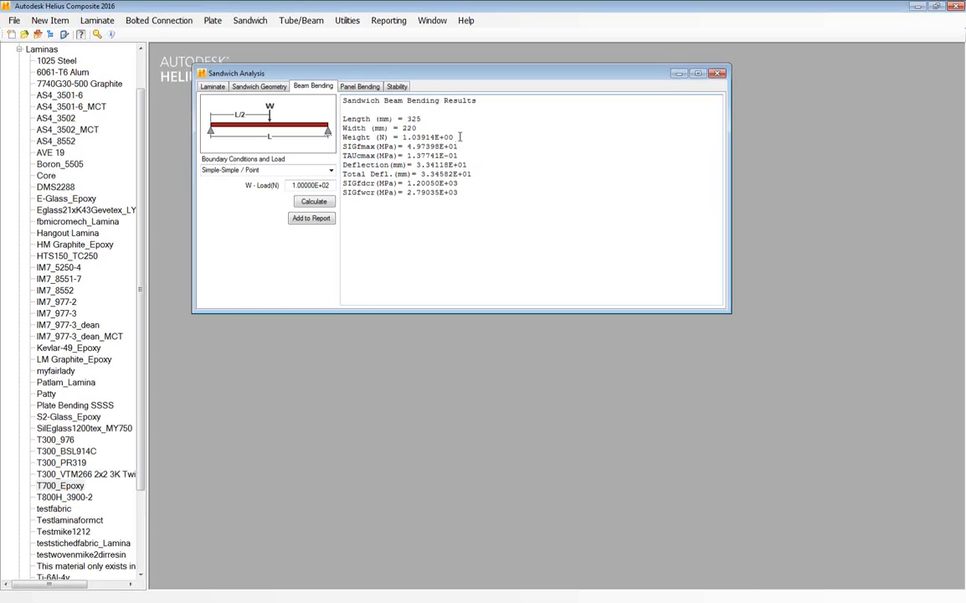
{"action": "left_click_drag", "start_coordinate": [459, 136], "coordinate": [403, 136]}
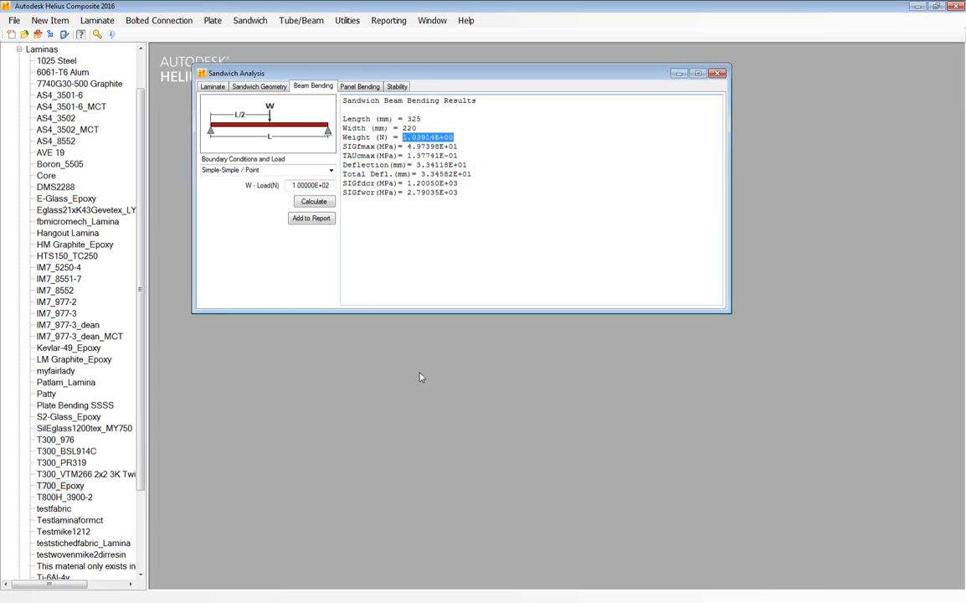
{"action": "left_click", "coordinate": [390, 239]}
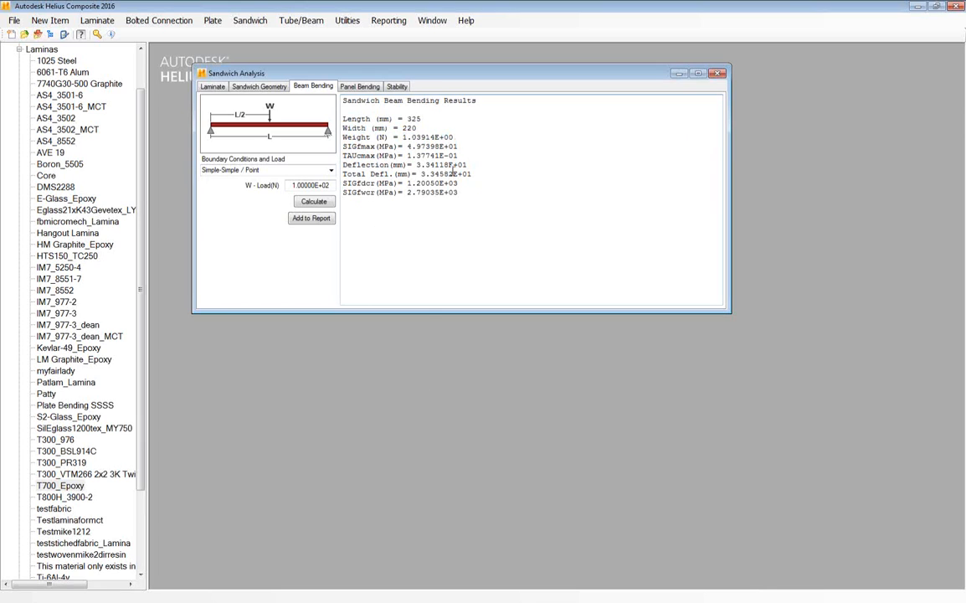
{"action": "left_click_drag", "start_coordinate": [466, 164], "coordinate": [416, 165]}
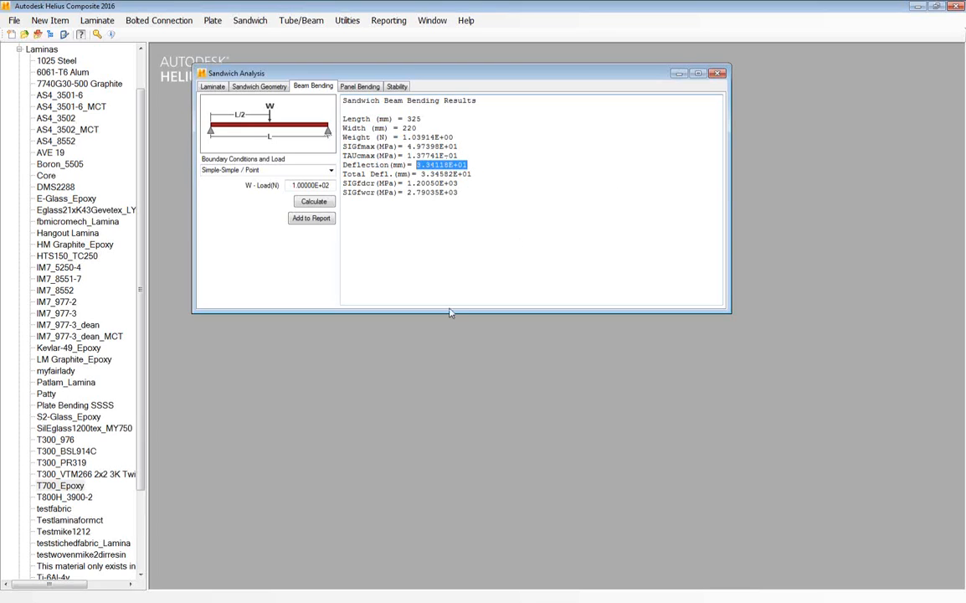
{"action": "left_click_drag", "start_coordinate": [465, 174], "coordinate": [424, 179]}
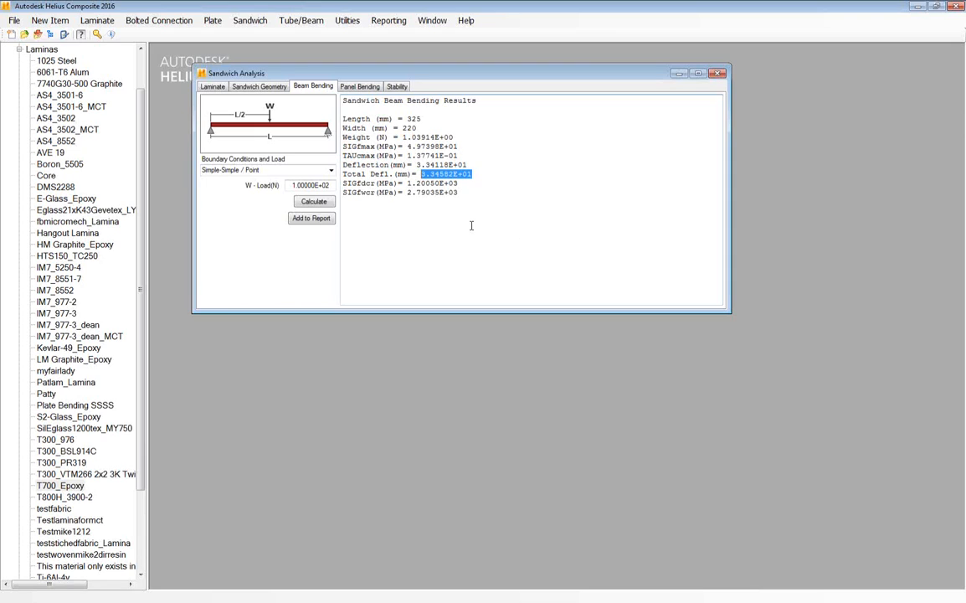
{"action": "left_click", "coordinate": [470, 232]}
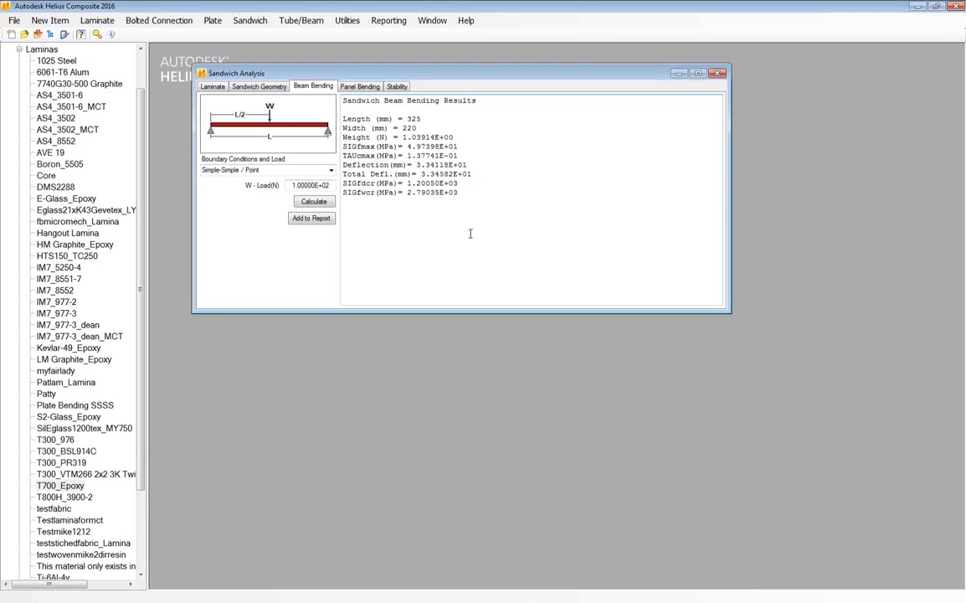
{"action": "left_click_drag", "start_coordinate": [421, 175], "coordinate": [472, 175]}
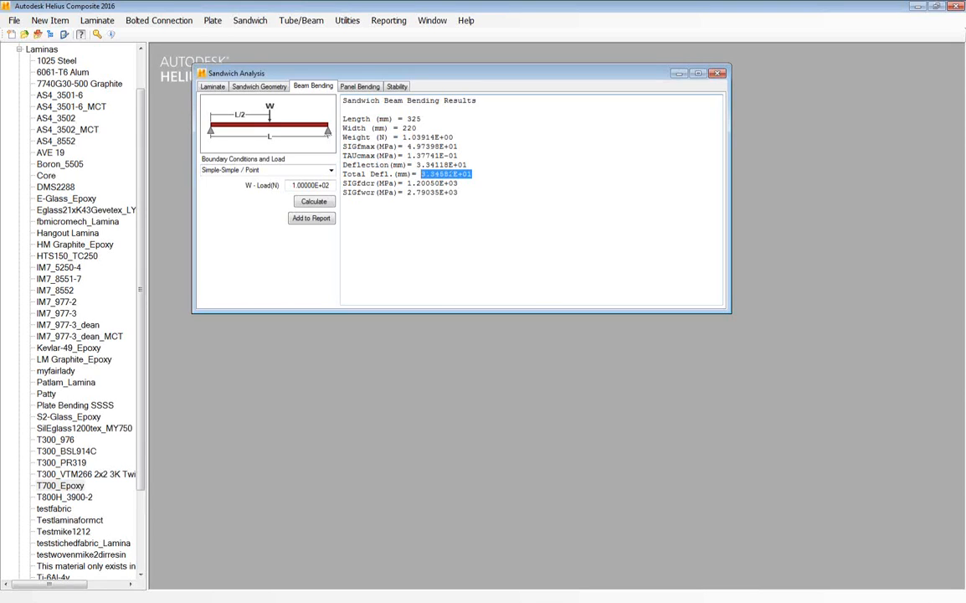
- Review the sandwich geometry inputs and the Case Study 1 ply layup used for the beam calculation
{"action": "key", "text": "alt+Tab"}
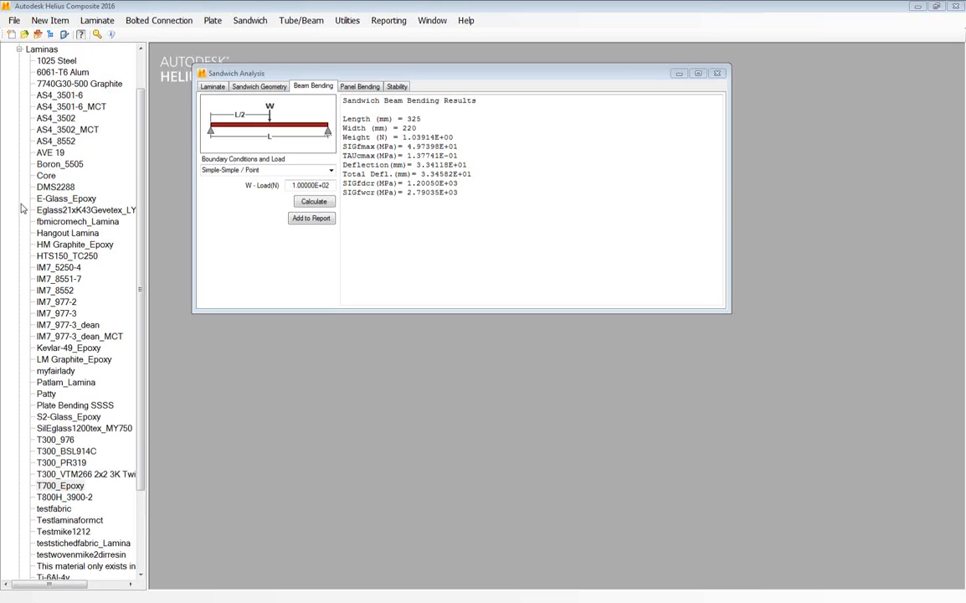
{"action": "left_click", "coordinate": [249, 89]}
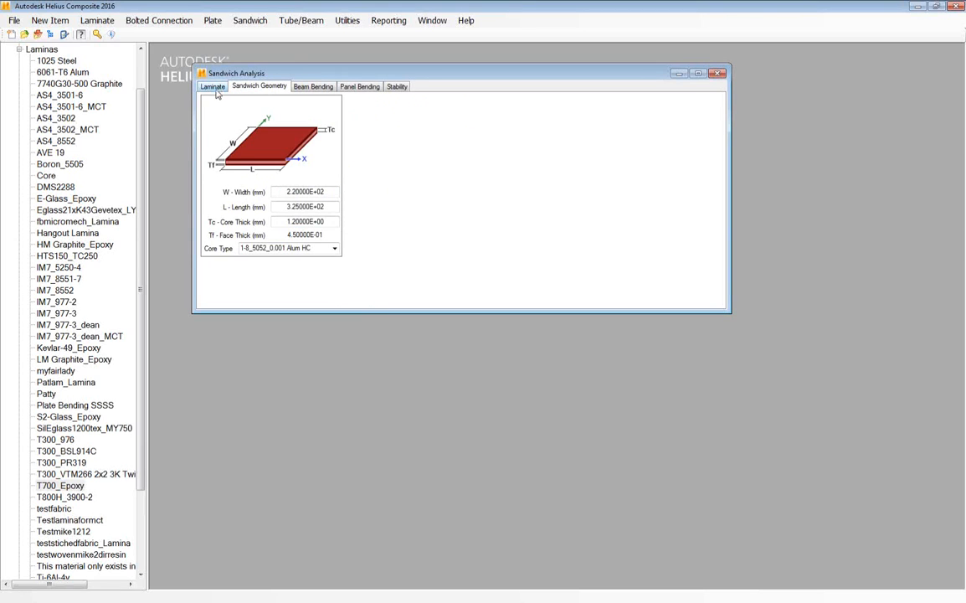
{"action": "left_click", "coordinate": [214, 89]}
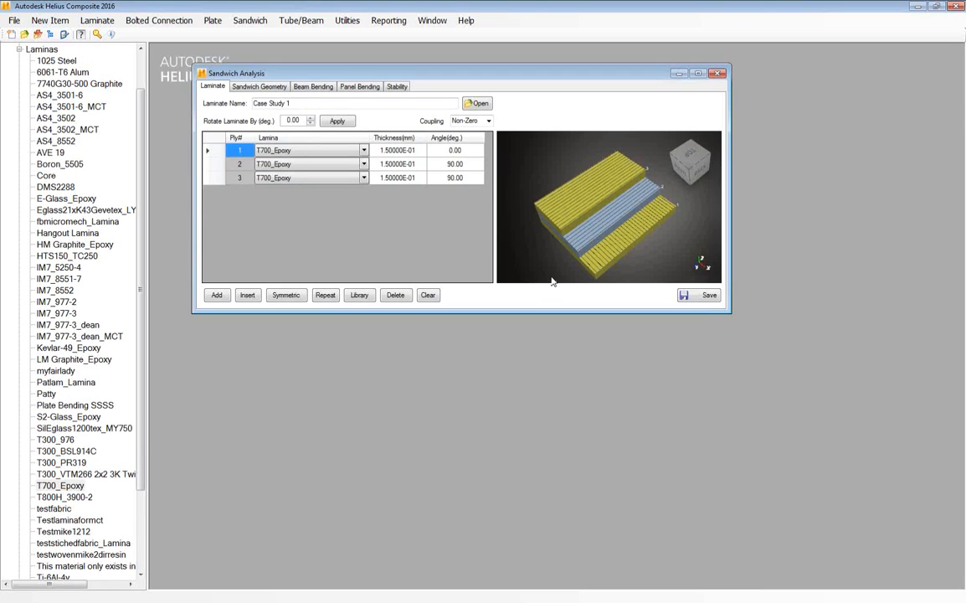
- Compare the ply stack preview with the sandwich dimensions and core type, and return to the beam bending results
{"action": "left_click", "coordinate": [244, 86]}
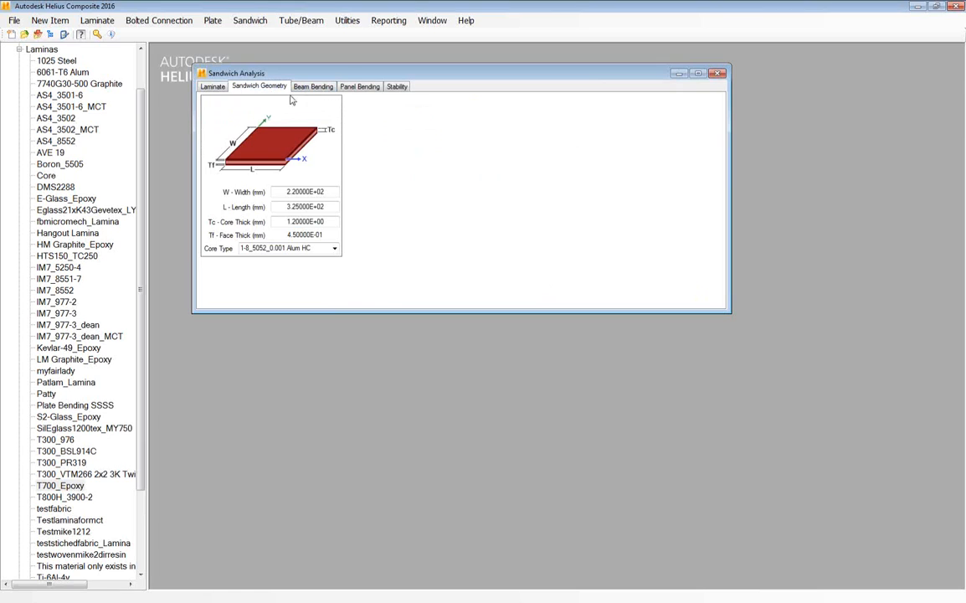
{"action": "left_click", "coordinate": [215, 88]}
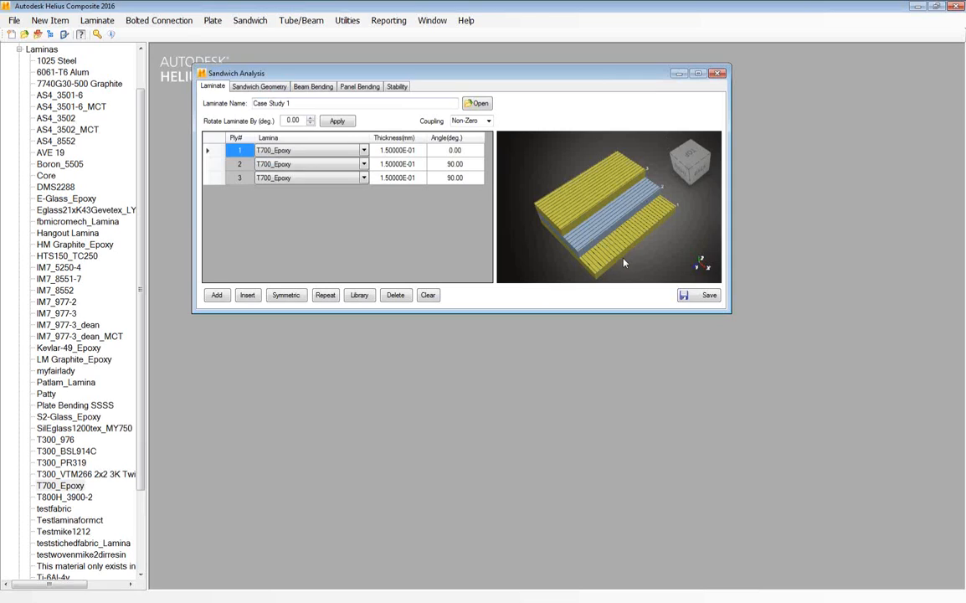
{"action": "left_click", "coordinate": [232, 87]}
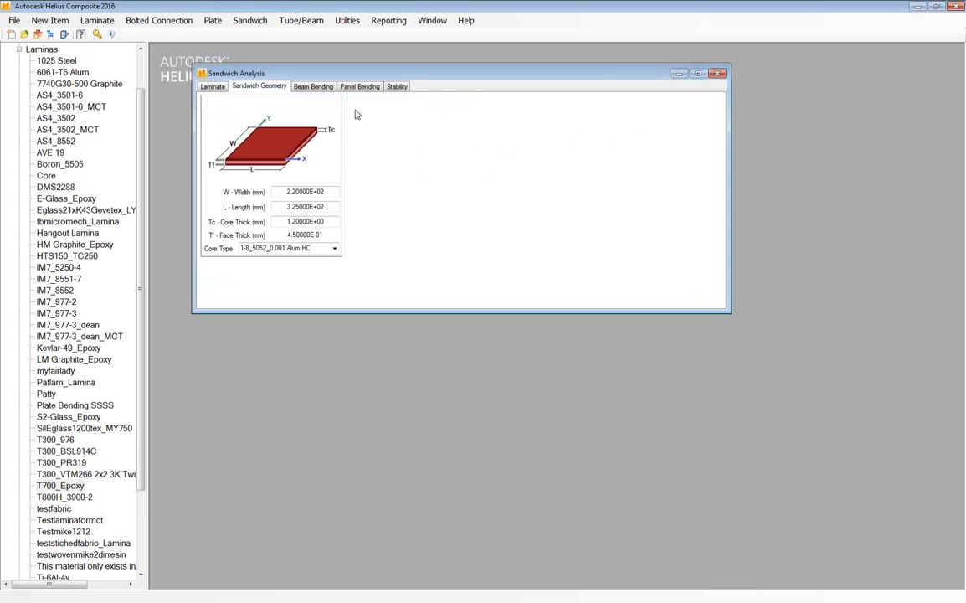
{"action": "left_click", "coordinate": [313, 87]}
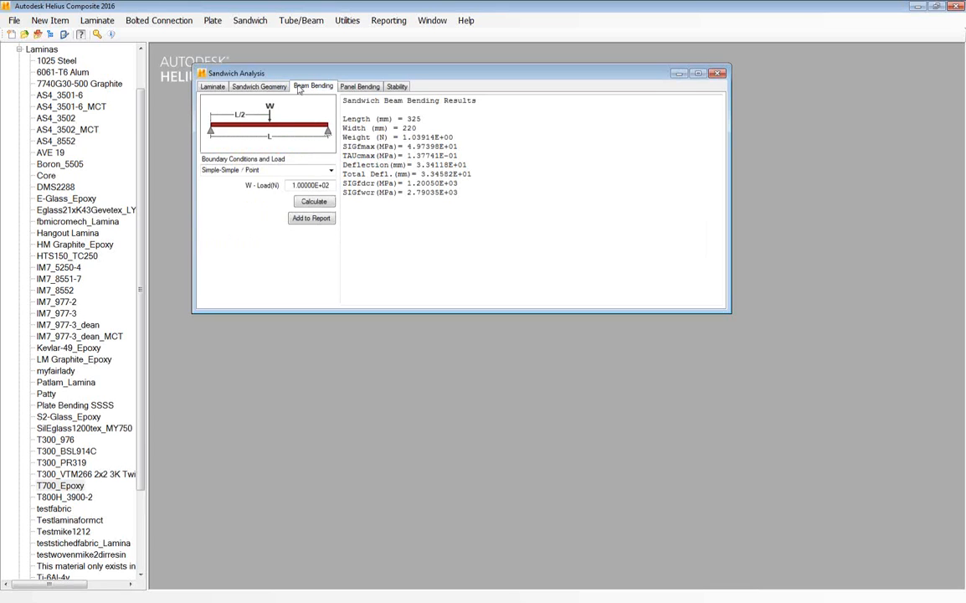
- Switch to the CompositeCaseStudy.xlsx workbook in Excel and resize and place its window below the beam bending results
{"action": "left_click_drag", "start_coordinate": [0, 157], "coordinate": [553, 1]}
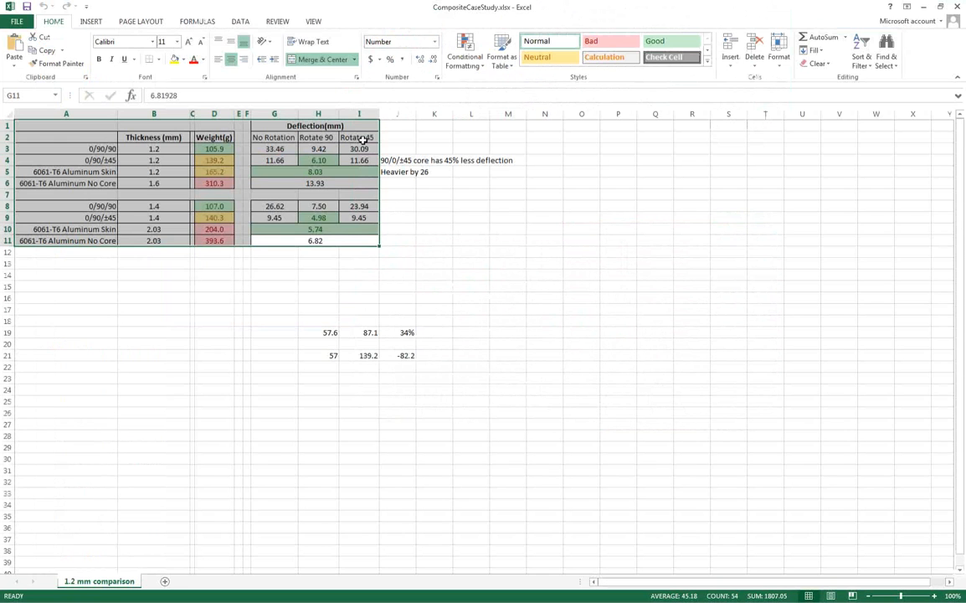
{"action": "double_click", "coordinate": [391, 16]}
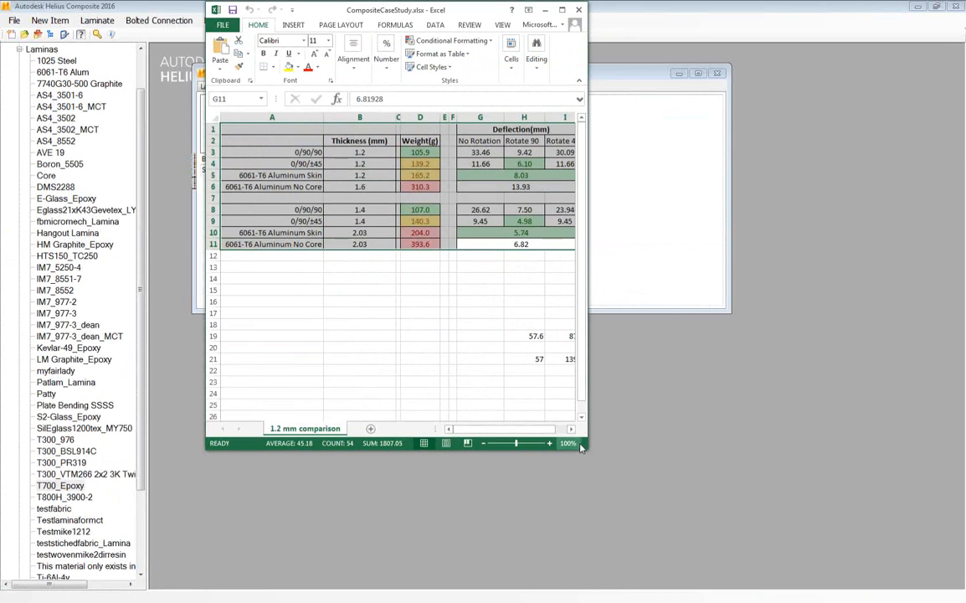
{"action": "left_click_drag", "start_coordinate": [582, 446], "coordinate": [900, 486]}
{"action": "left_click_drag", "start_coordinate": [371, 10], "coordinate": [400, 102]}
{"action": "left_click_drag", "start_coordinate": [623, 590], "coordinate": [557, 394]}
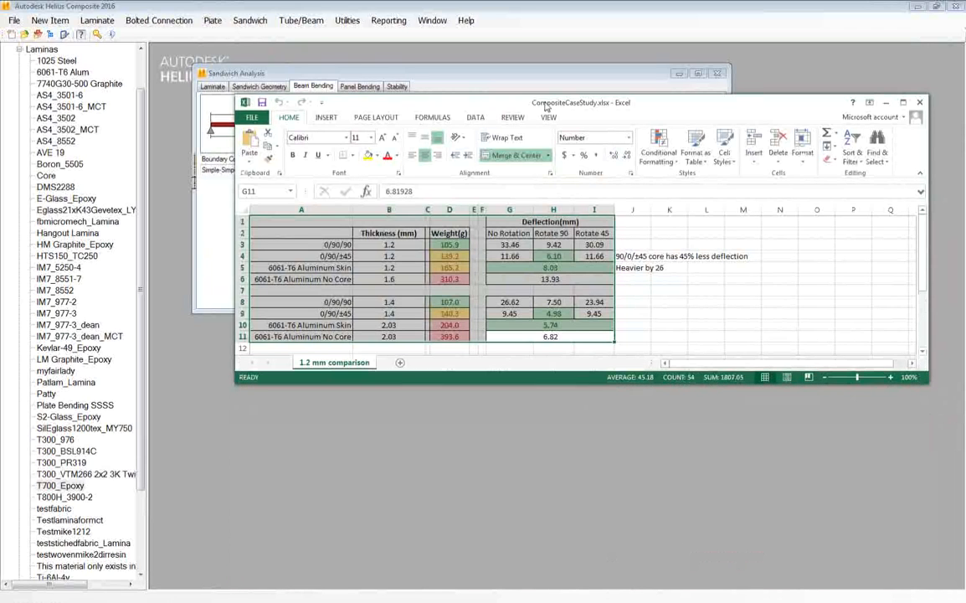
{"action": "left_click_drag", "start_coordinate": [538, 108], "coordinate": [569, 304]}
- Copy the total deflection 3.34582E+01 from the beam bending results into cell G3, the No Rotation deflection for the first 0/90/90 row
{"action": "left_click", "coordinate": [426, 181]}
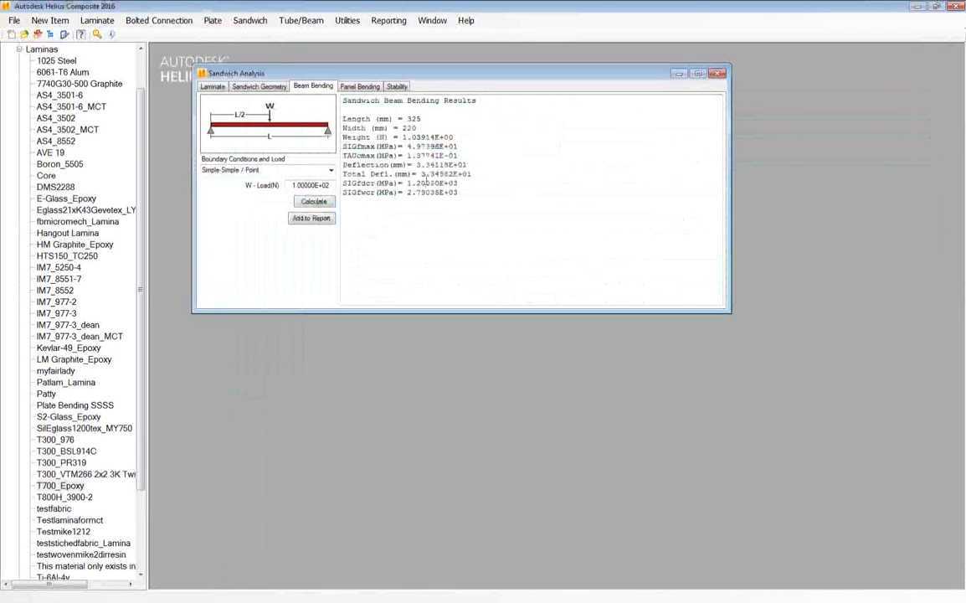
{"action": "left_click_drag", "start_coordinate": [468, 174], "coordinate": [421, 173]}
{"action": "left_click_drag", "start_coordinate": [493, 175], "coordinate": [420, 174]}
{"action": "key", "text": "ctrl+c"}
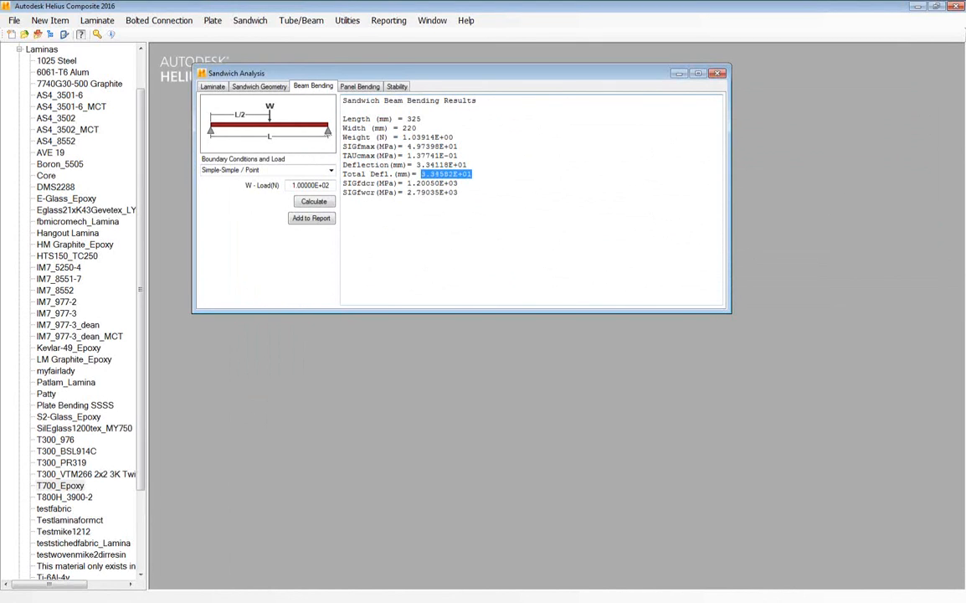
{"action": "key", "text": "alt+Tab"}
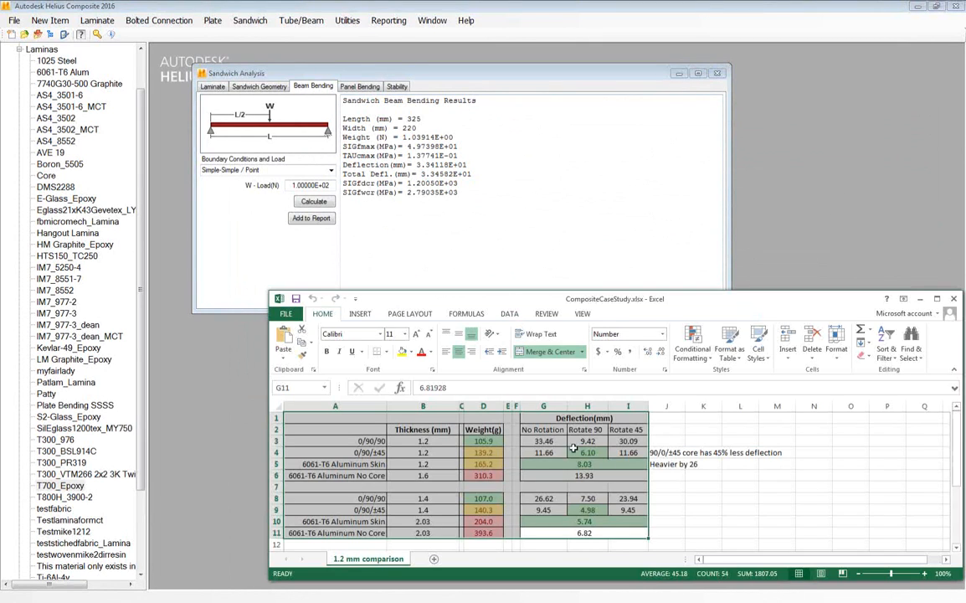
{"action": "left_click", "coordinate": [536, 444]}
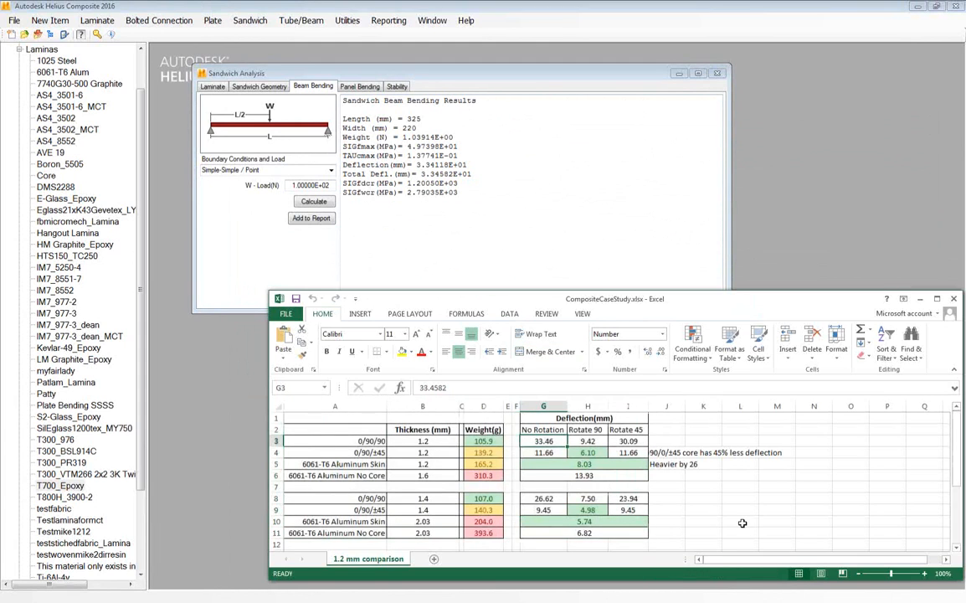
{"action": "left_click_drag", "start_coordinate": [462, 389], "coordinate": [408, 391]}
{"action": "key", "text": "ctrl+v"}
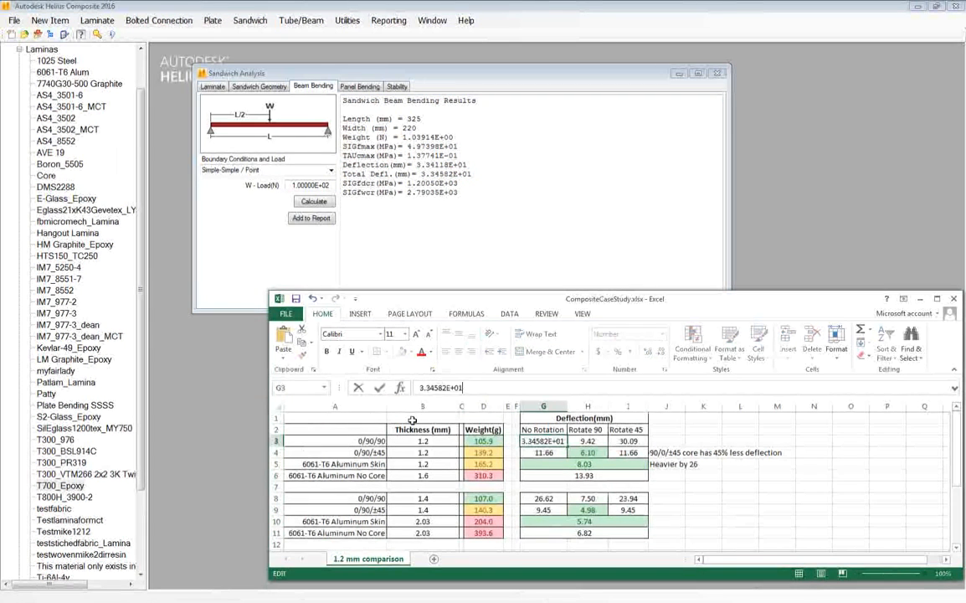
{"action": "left_click", "coordinate": [564, 455]}
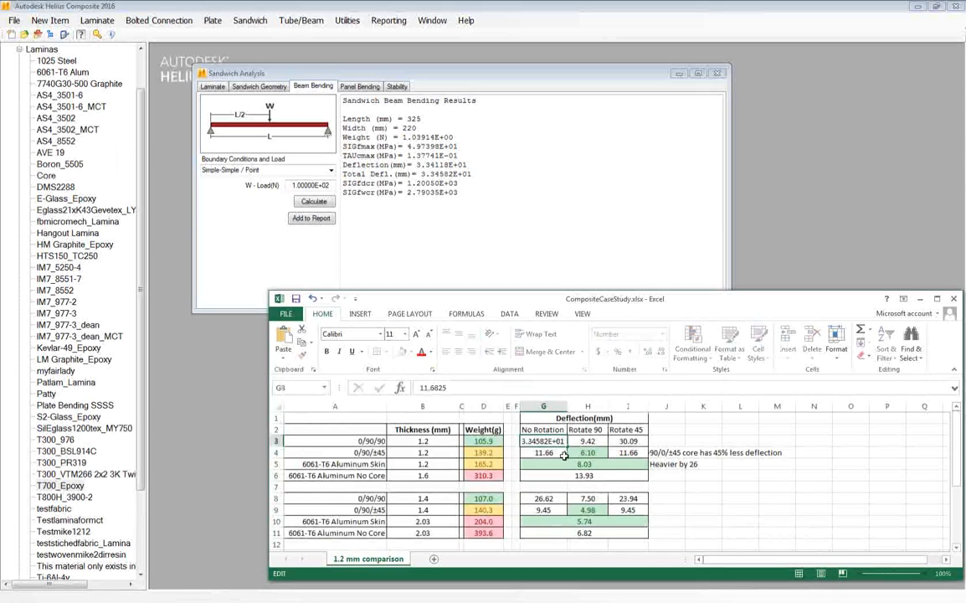
- Return to Helius Composite and review the laminate, sandwich geometry, beam bending and panel bending pages of the sandwich analysis
{"action": "left_click", "coordinate": [495, 202]}
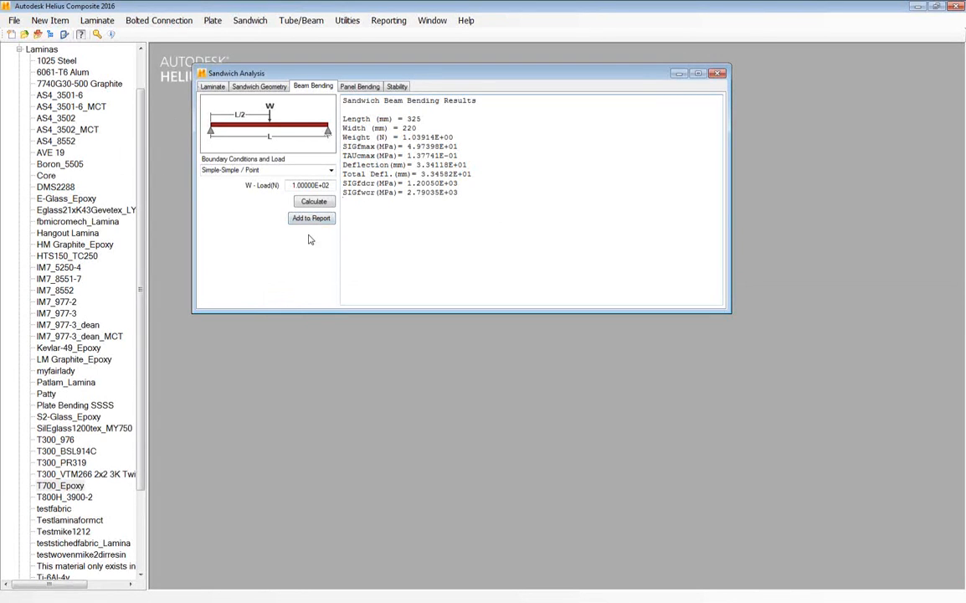
{"action": "left_click", "coordinate": [214, 87]}
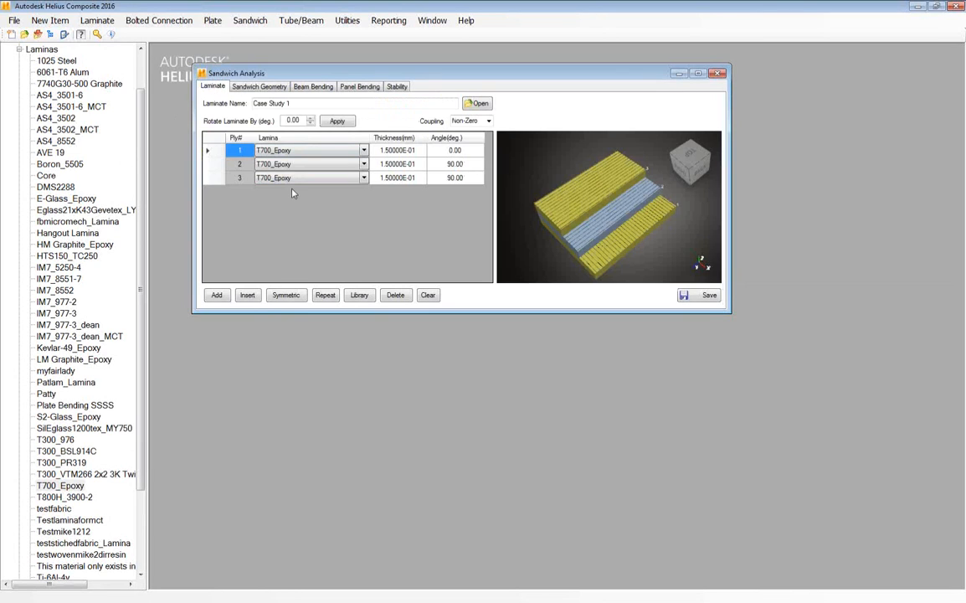
{"action": "left_click", "coordinate": [236, 87]}
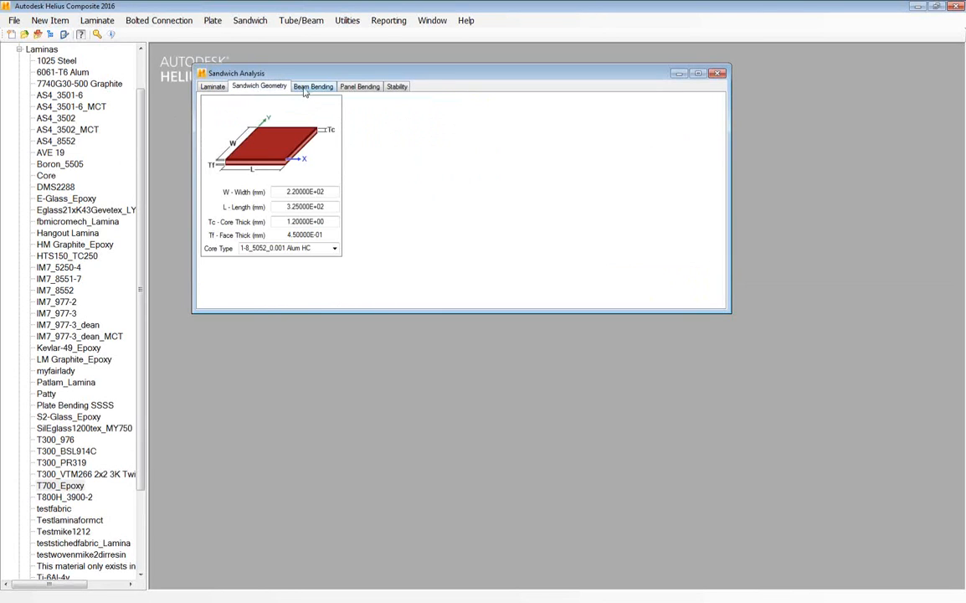
{"action": "left_click", "coordinate": [310, 87]}
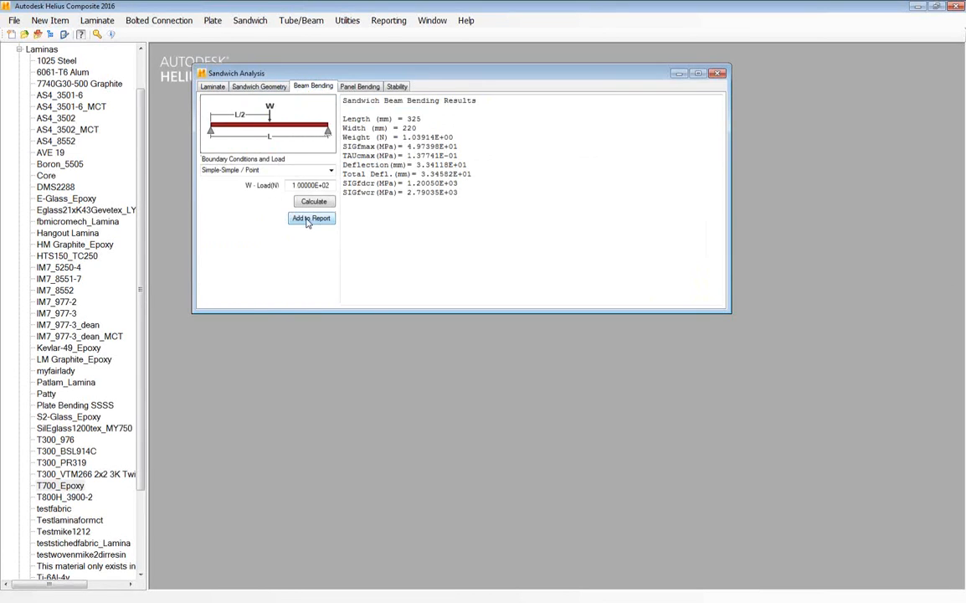
{"action": "left_click", "coordinate": [359, 86]}
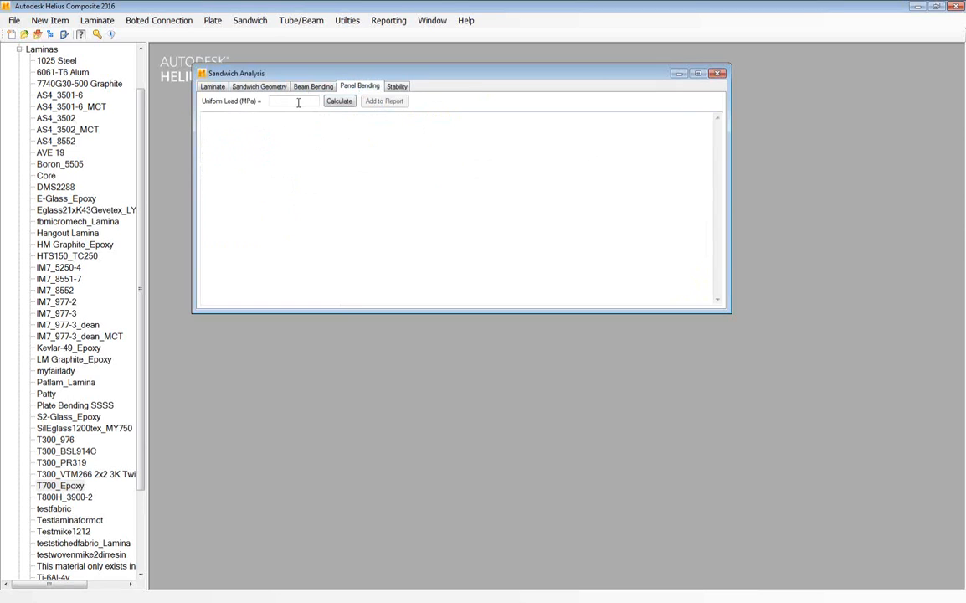
{"action": "left_click", "coordinate": [312, 86]}
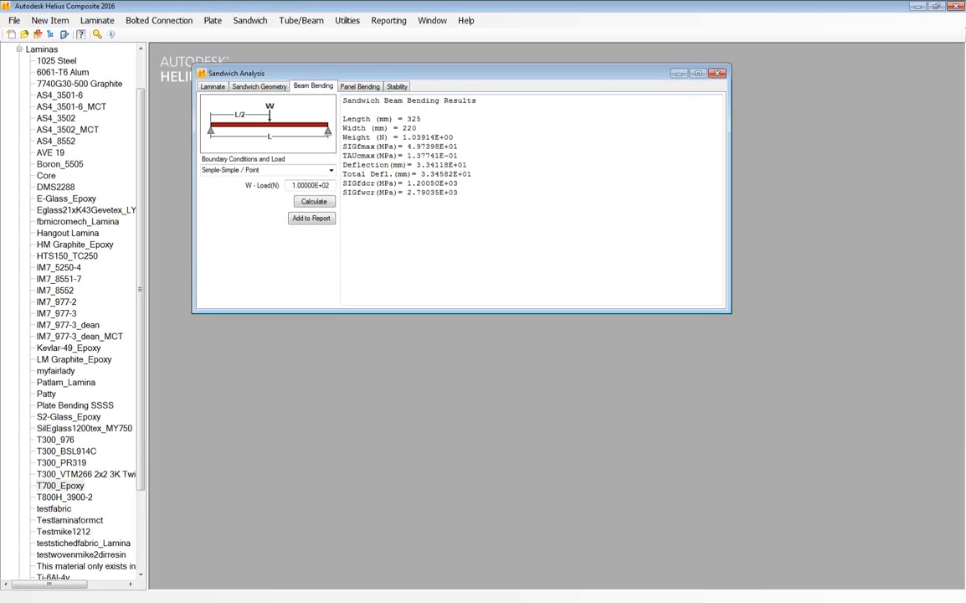
- Examine the No Rotation and rotated deflection columns in the Excel comparison table and return to the sandwich analysis
{"action": "left_click", "coordinate": [938, 598]}
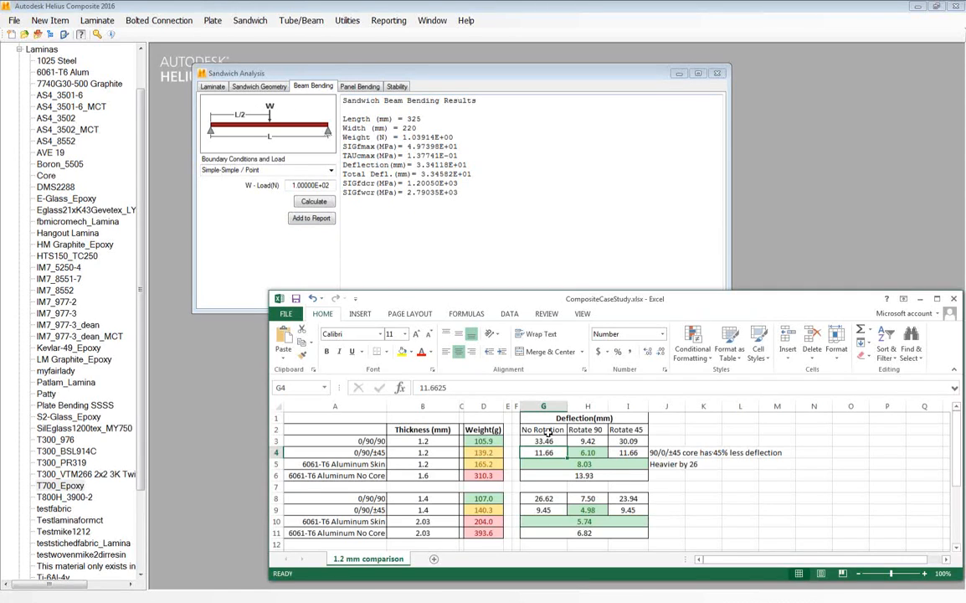
{"action": "left_click", "coordinate": [525, 429]}
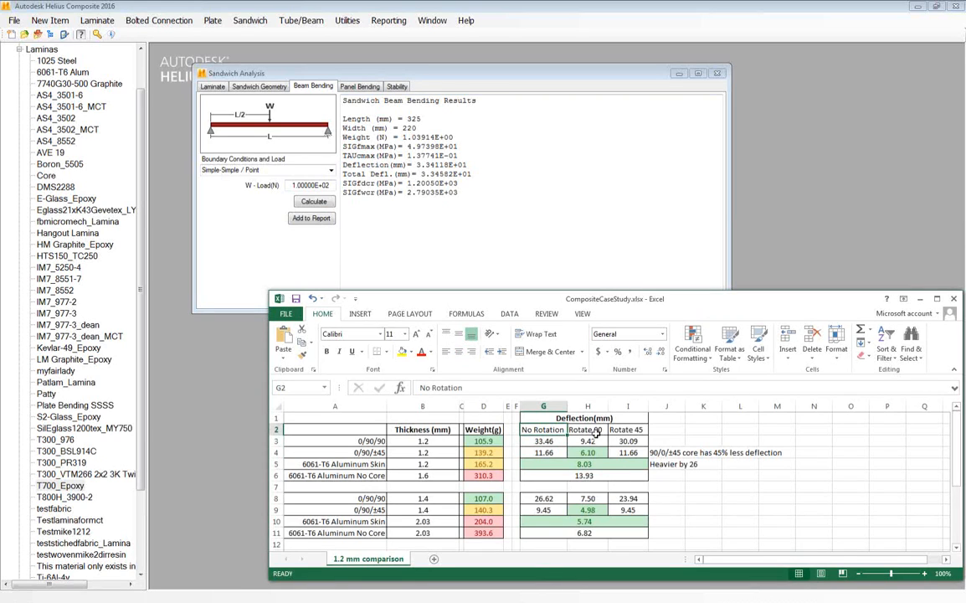
{"action": "left_click", "coordinate": [921, 299]}
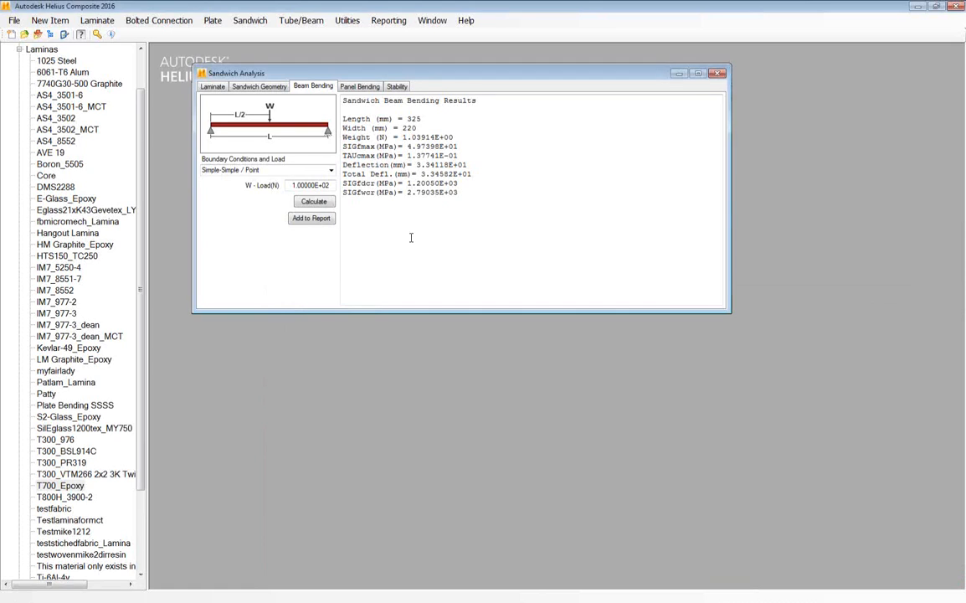
- Maximize the sandwich analysis window and rotate the Case Study 1 laminate by 90 degrees
{"action": "left_click", "coordinate": [212, 87]}
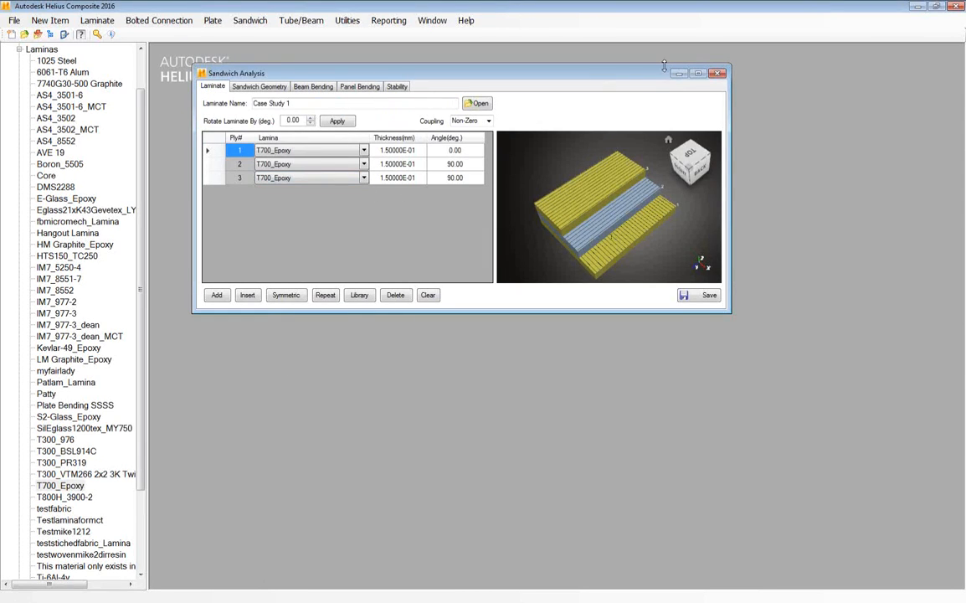
{"action": "left_click", "coordinate": [700, 74]}
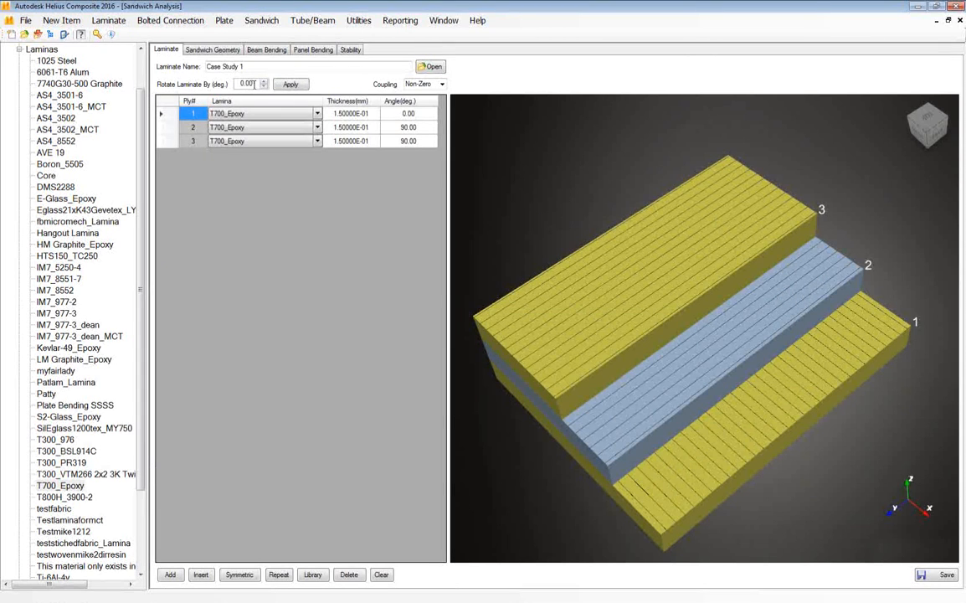
{"action": "left_click_drag", "start_coordinate": [254, 84], "coordinate": [223, 86]}
{"action": "type", "text": "90"}
{"action": "left_click", "coordinate": [290, 85]}
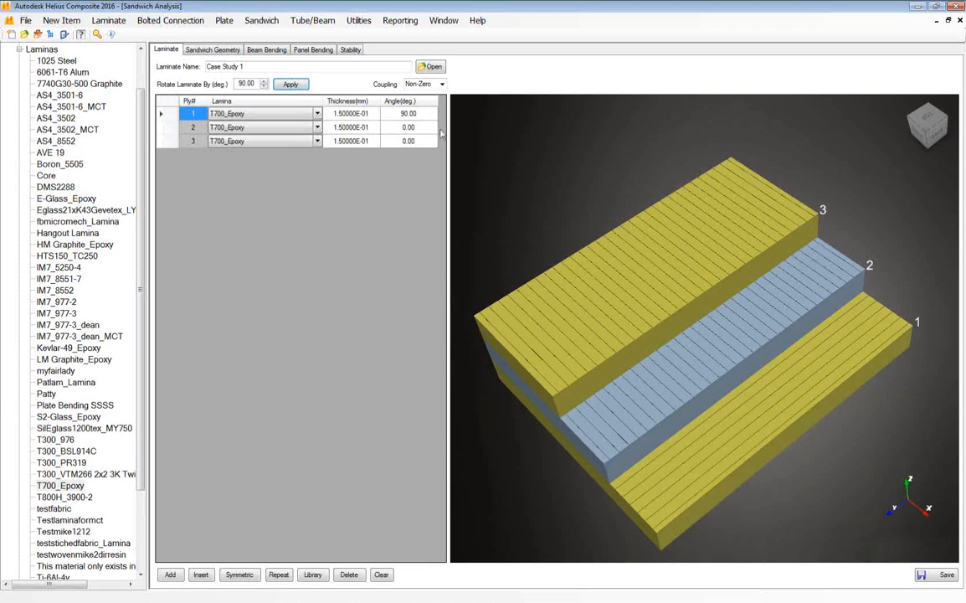
- Examine the ply angles of the rotated laminate and inspect the fibre directions in the 3D ply preview
{"action": "left_click", "coordinate": [410, 115]}
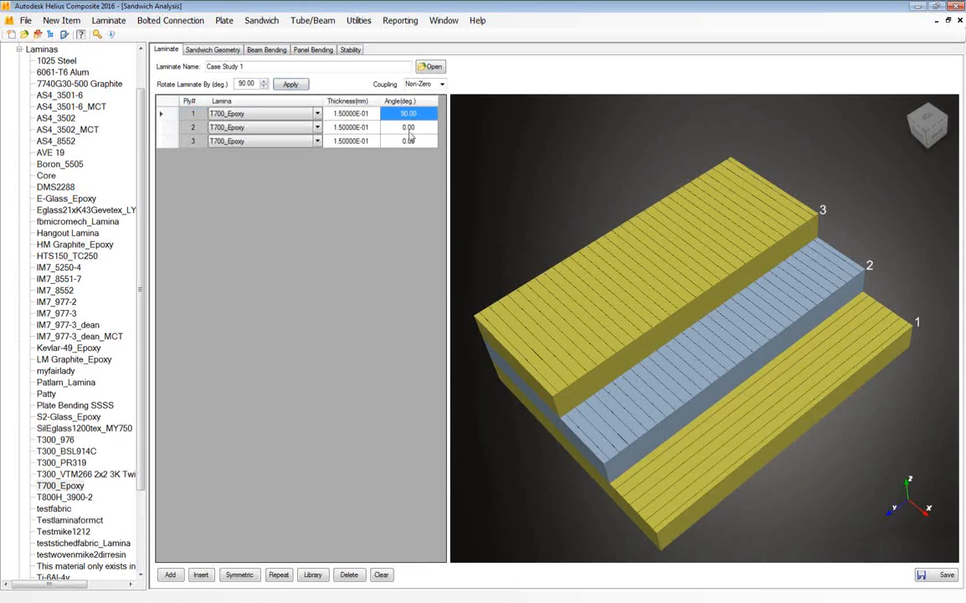
{"action": "left_click", "coordinate": [410, 141]}
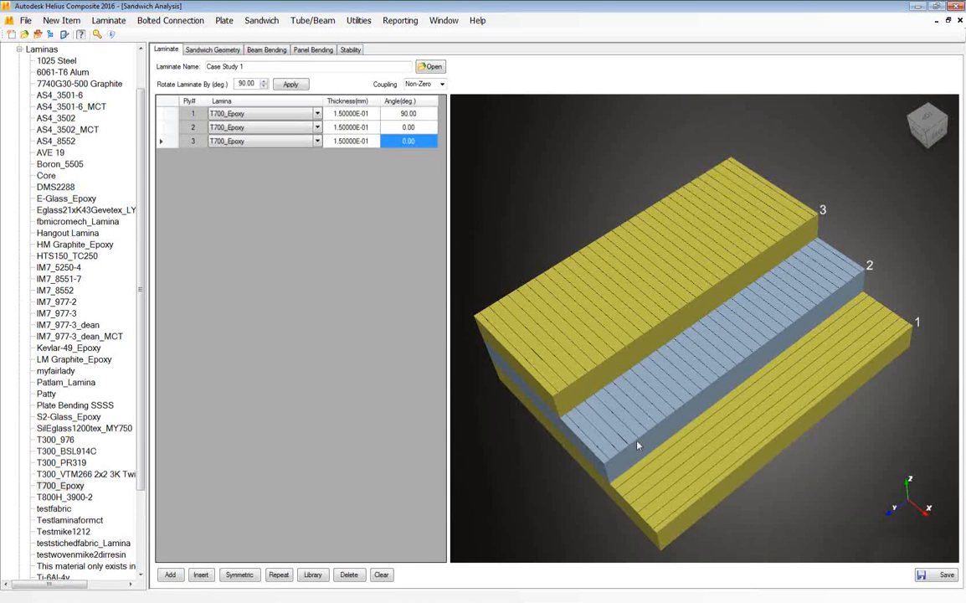
{"action": "left_click_drag", "start_coordinate": [748, 358], "coordinate": [838, 349]}
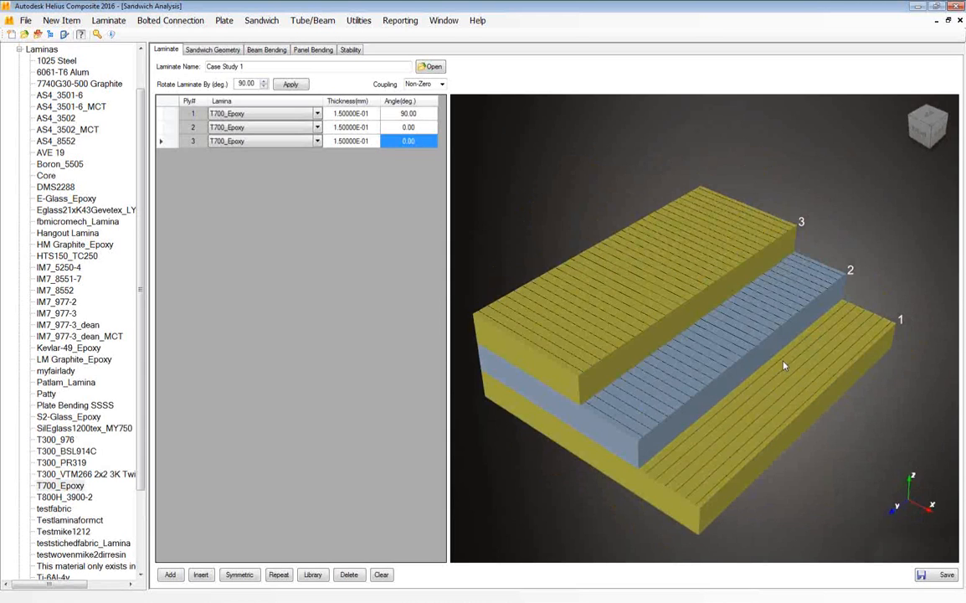
{"action": "left_click_drag", "start_coordinate": [778, 370], "coordinate": [793, 422]}
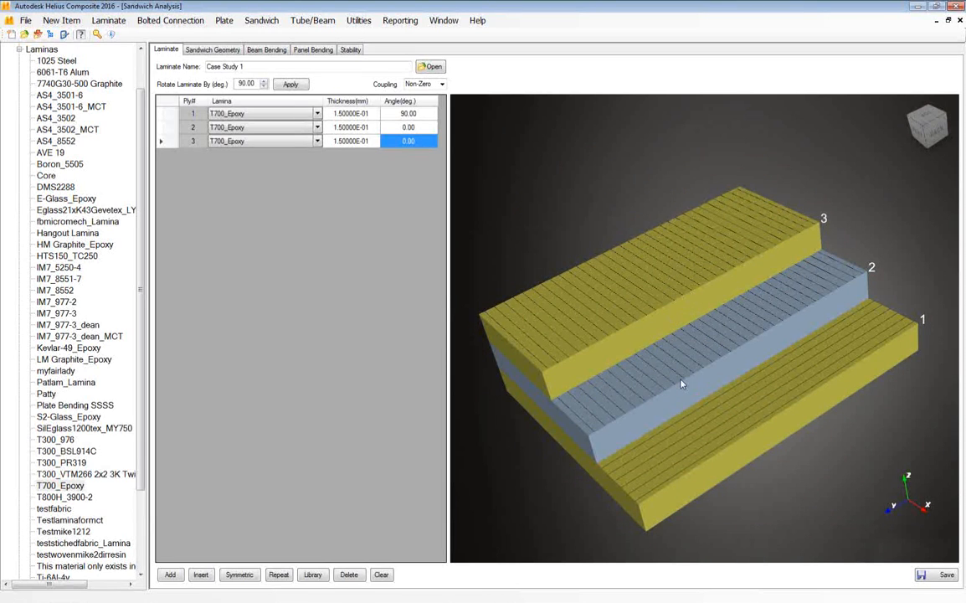
{"action": "left_click_drag", "start_coordinate": [746, 359], "coordinate": [637, 341]}
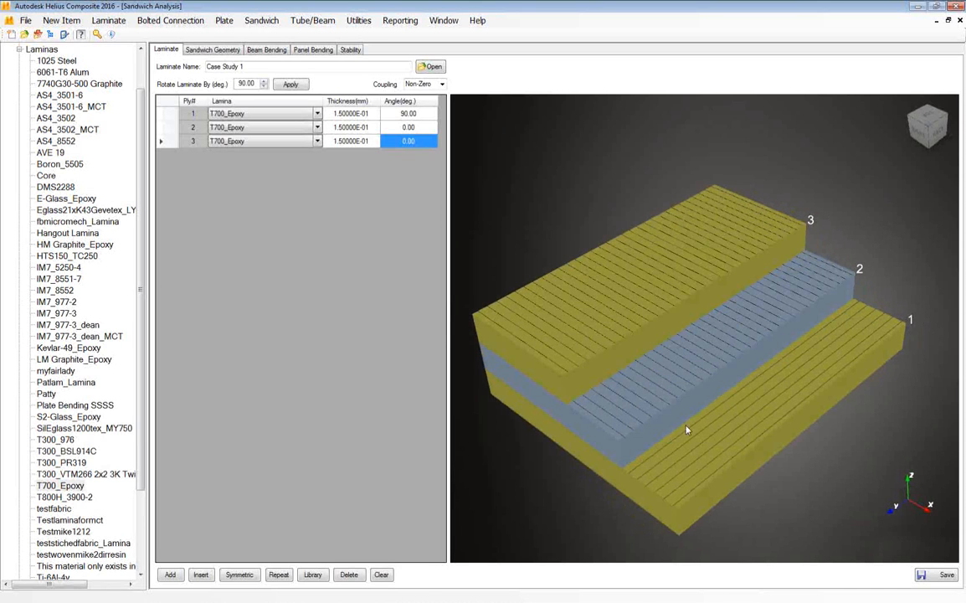
{"action": "left_click_drag", "start_coordinate": [684, 418], "coordinate": [693, 389]}
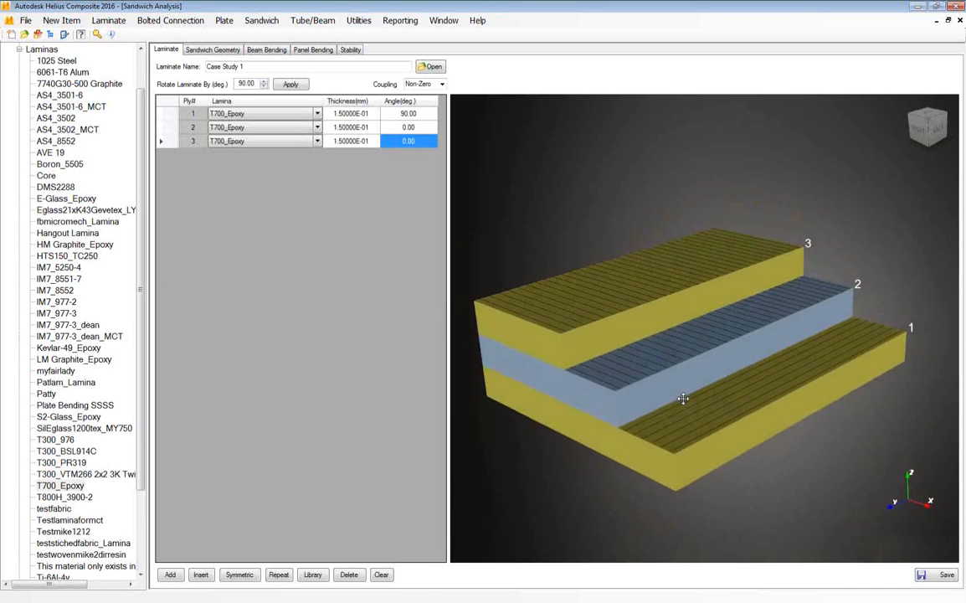
{"action": "left_click_drag", "start_coordinate": [694, 349], "coordinate": [708, 390]}
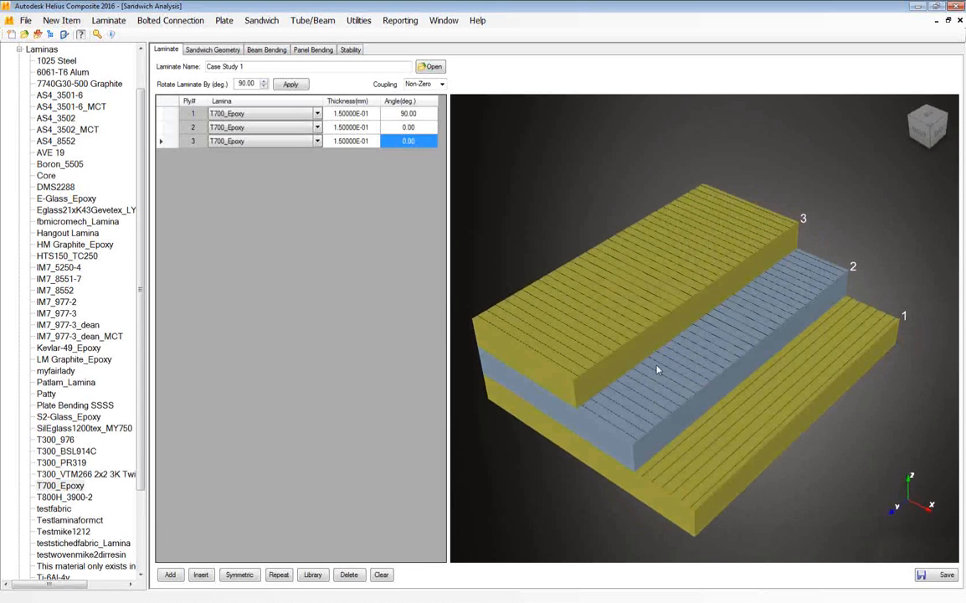
- Set the thickness of ply 3 to 150 mm and inspect the updated 3D ply stack
{"action": "left_click", "coordinate": [351, 141]}
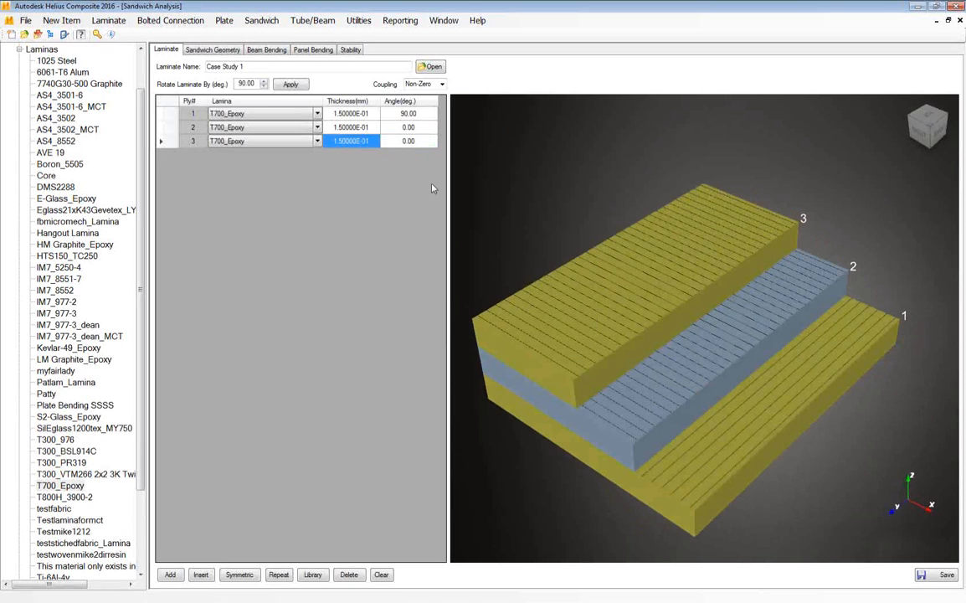
{"action": "type", "text": "20"}
{"action": "key", "text": "BackSpace"}
{"action": "key", "text": "BackSpace"}
{"action": "type", "text": "150"}
{"action": "key", "text": "Return"}
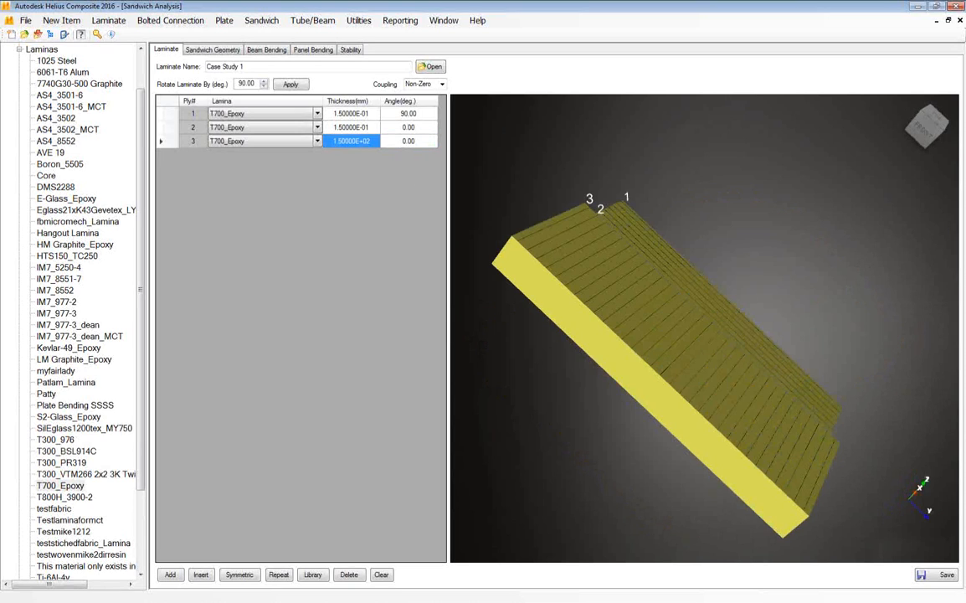
{"action": "left_click_drag", "start_coordinate": [742, 470], "coordinate": [575, 355]}
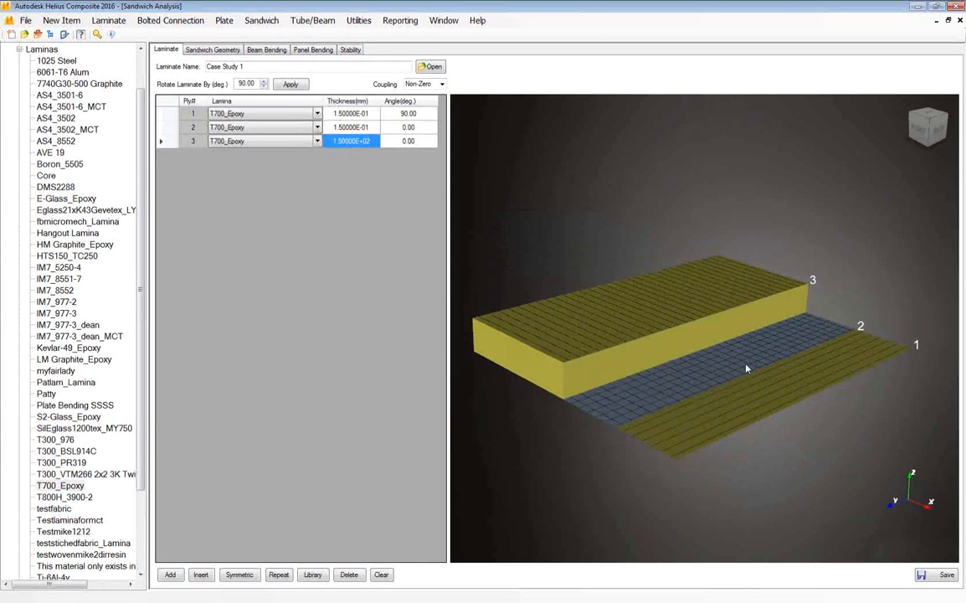
- Set the thickness of ply 3 to 0.15 mm and inspect the updated 3D ply stack
{"action": "left_click_drag", "start_coordinate": [667, 319], "coordinate": [719, 351]}
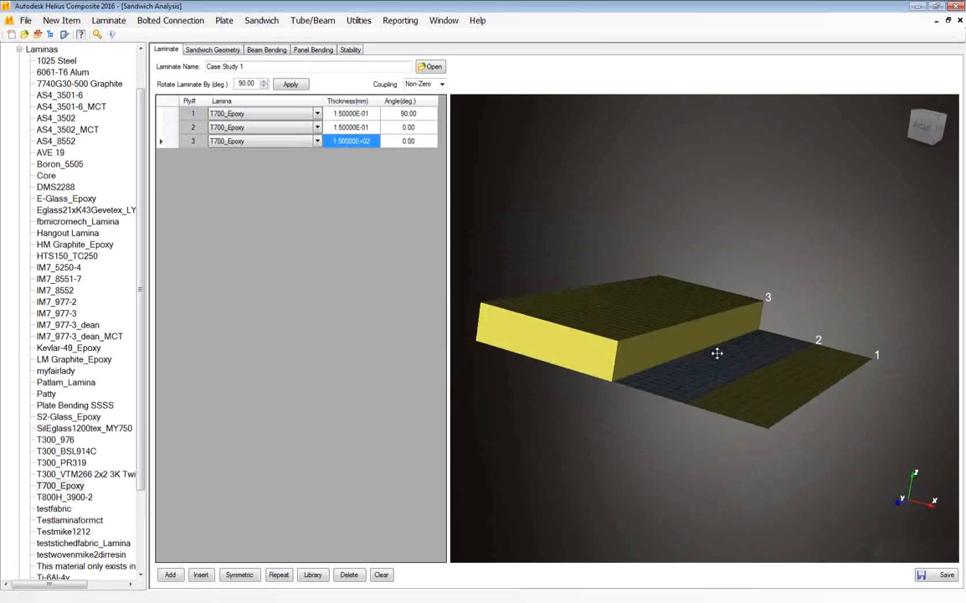
{"action": "left_click", "coordinate": [345, 146]}
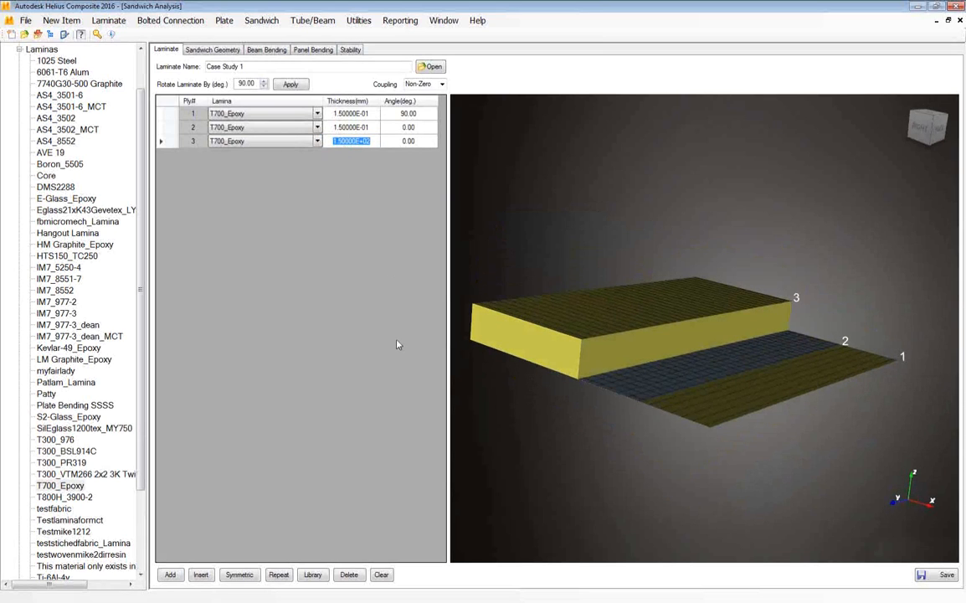
{"action": "type", "text": "0.15"}
{"action": "key", "text": "Return"}
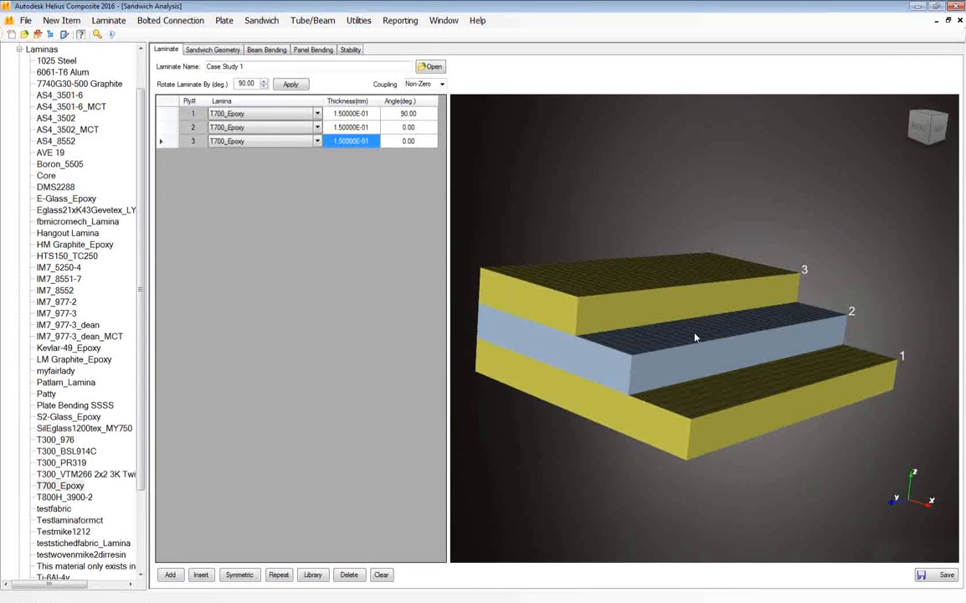
{"action": "scroll", "coordinate": [686, 351], "scroll_direction": "up", "scroll_amount": 2}
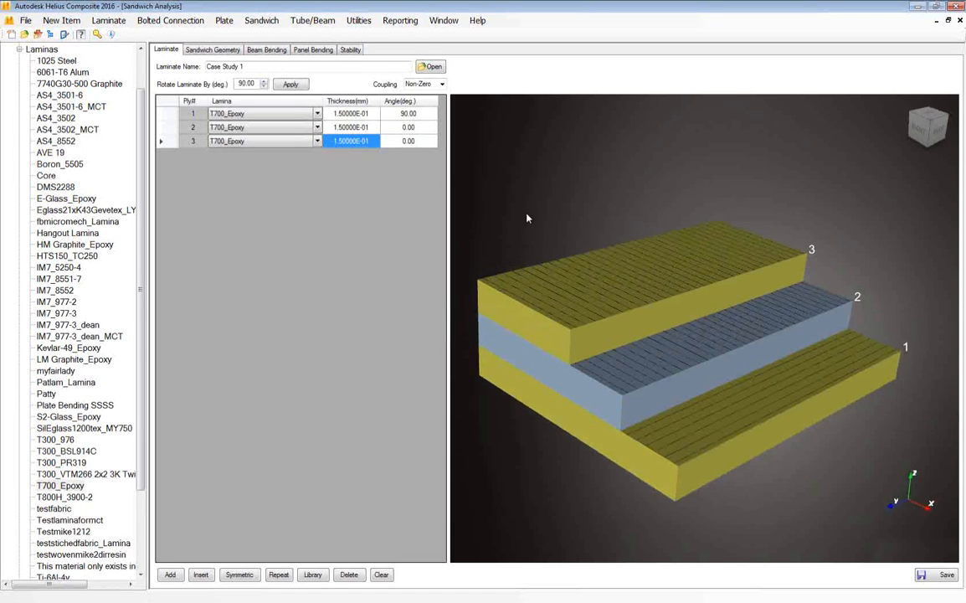
- Calculate the sandwich beam bending for the laminate rotated by 90 degrees and highlight its total deflection
{"action": "left_click", "coordinate": [253, 50]}
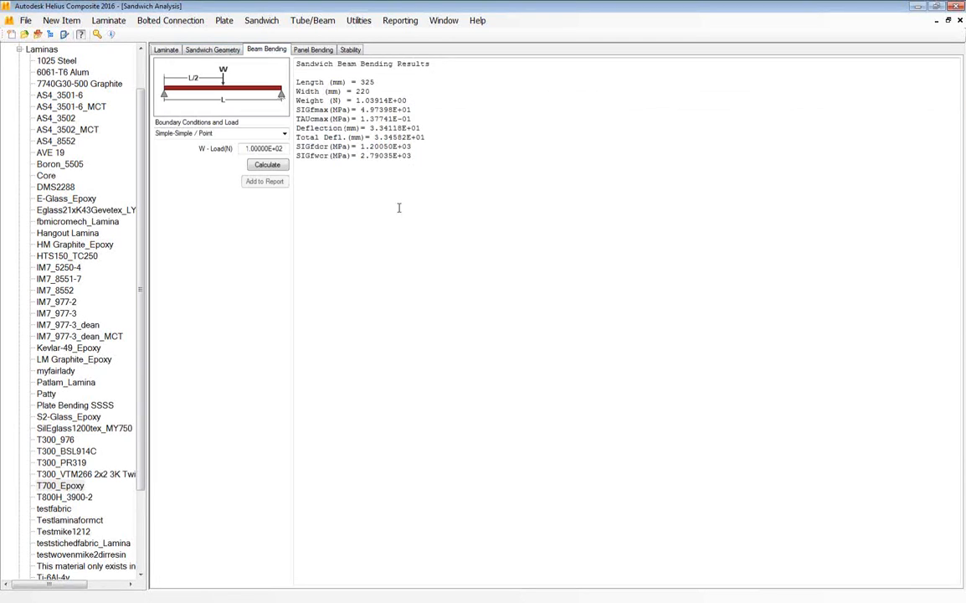
{"action": "left_click", "coordinate": [267, 165]}
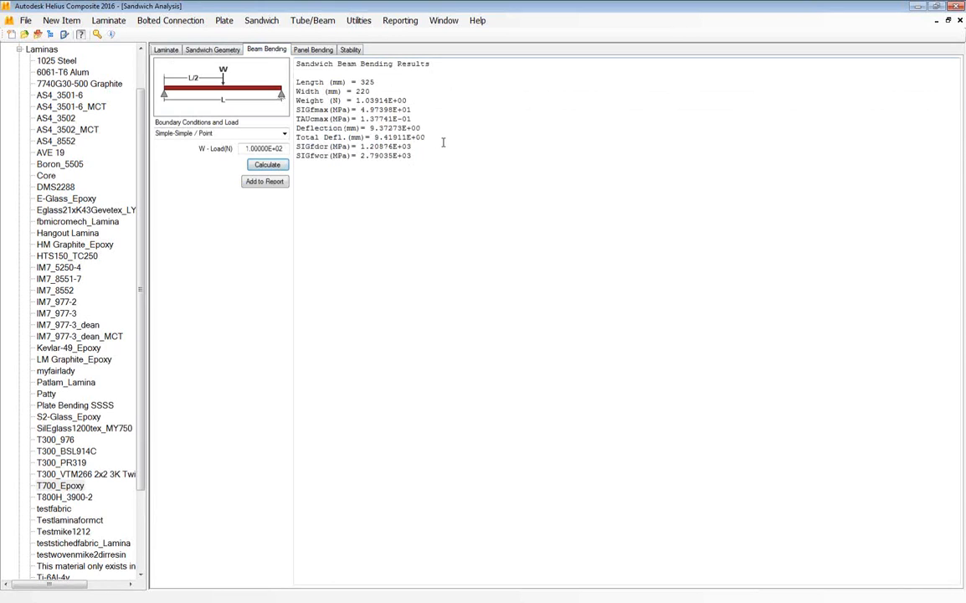
{"action": "left_click_drag", "start_coordinate": [425, 136], "coordinate": [373, 138]}
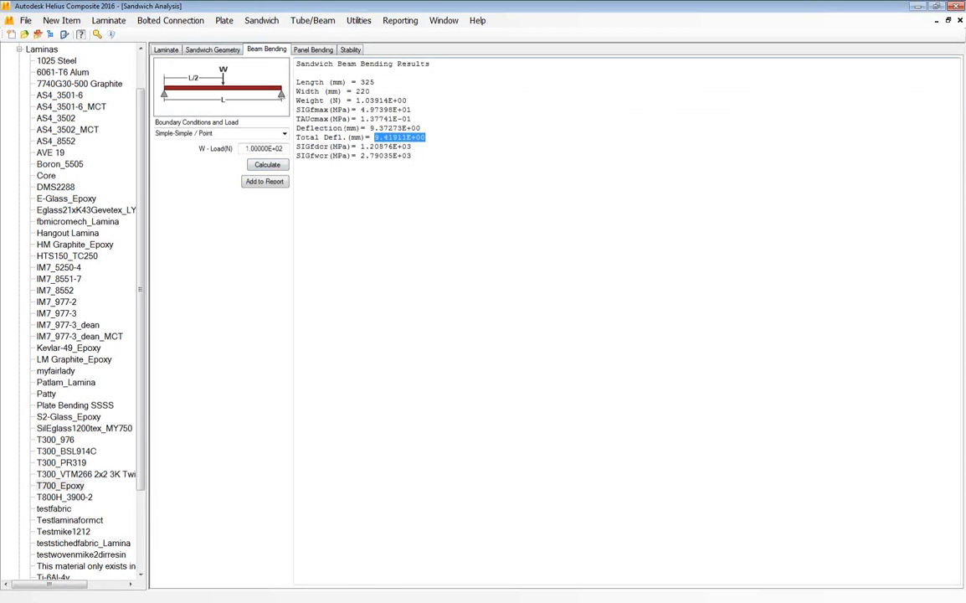
- Switch to the Excel comparison, check the Rotate 90 deflection of the 1.2 mm 0/90/90 laminate, and return to the sandwich analysis
{"action": "key", "text": "alt+Tab"}
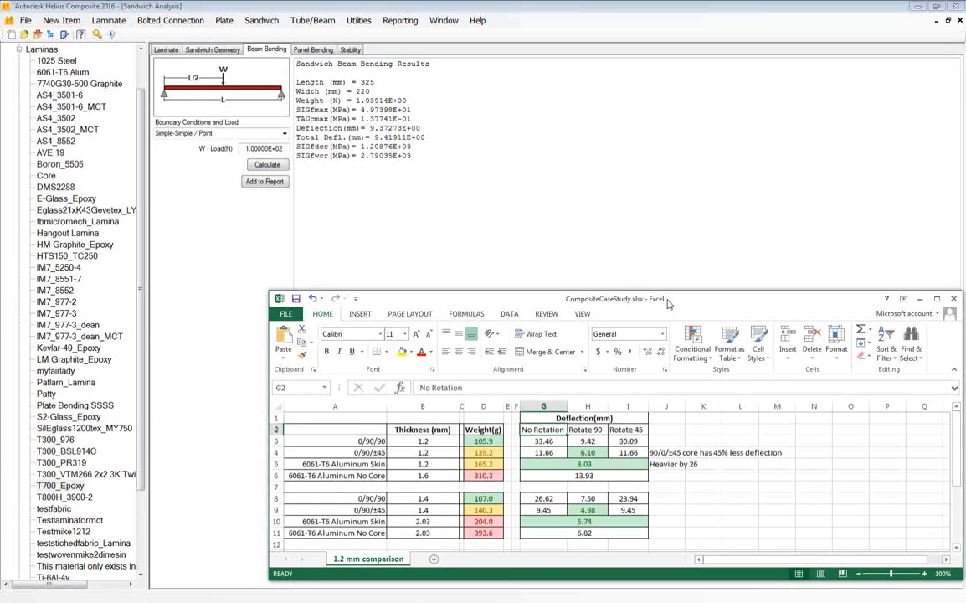
{"action": "left_click_drag", "start_coordinate": [669, 301], "coordinate": [648, 248]}
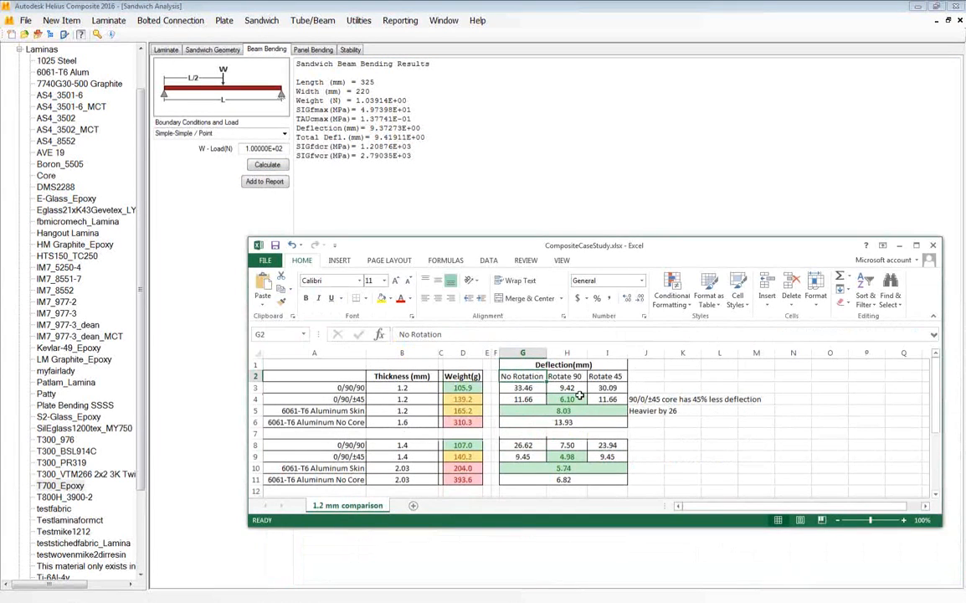
{"action": "left_click", "coordinate": [566, 388]}
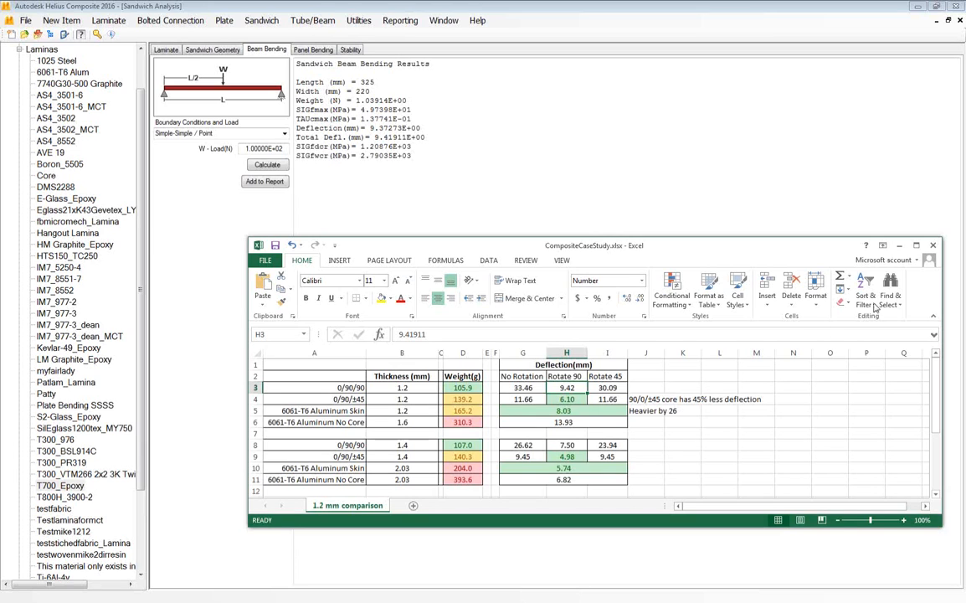
{"action": "left_click", "coordinate": [900, 246]}
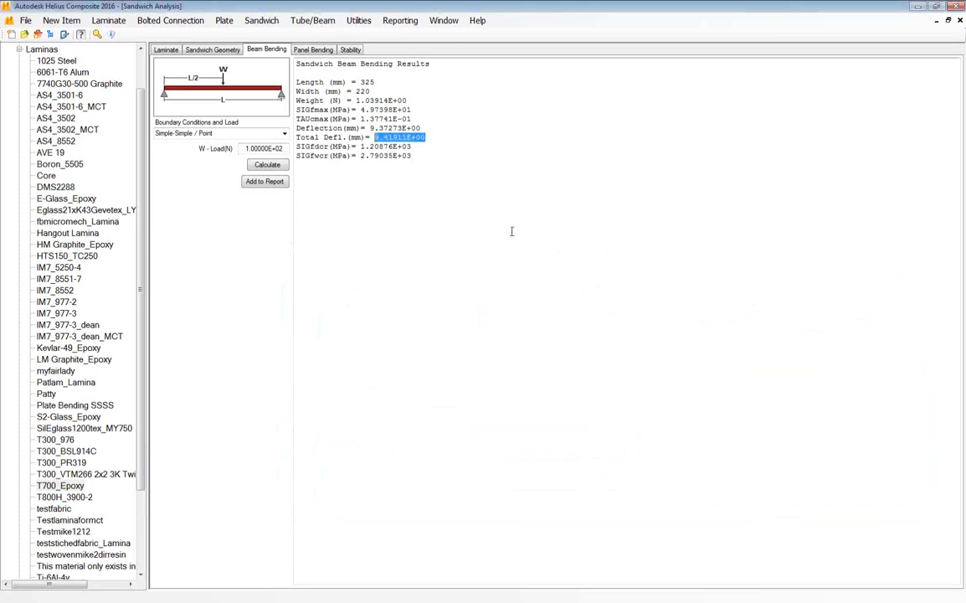
- Rotate the Case Study 1 laminate by another 90 degrees and follow with a 45-degree rotation
{"action": "left_click", "coordinate": [167, 50]}
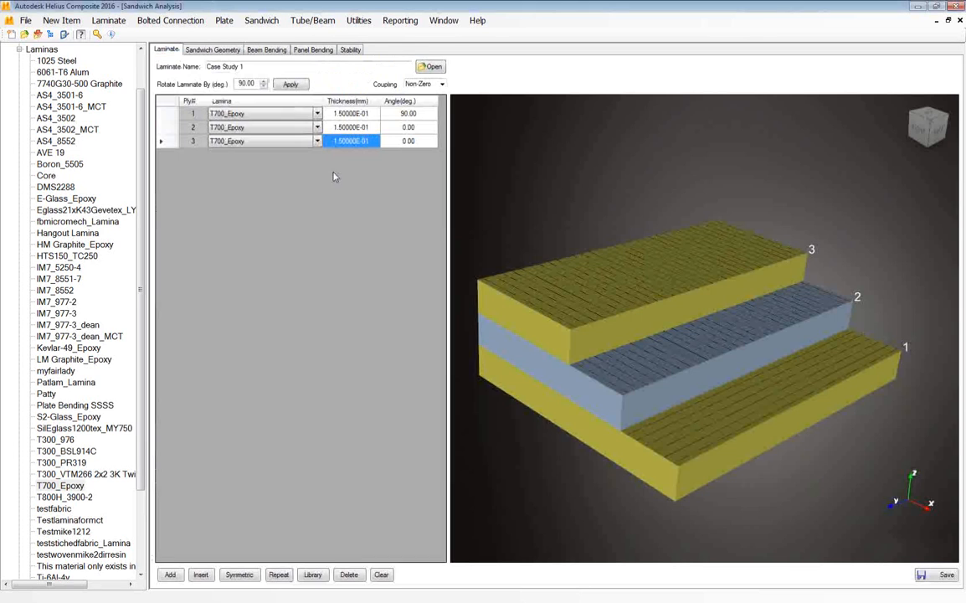
{"action": "left_click", "coordinate": [289, 86]}
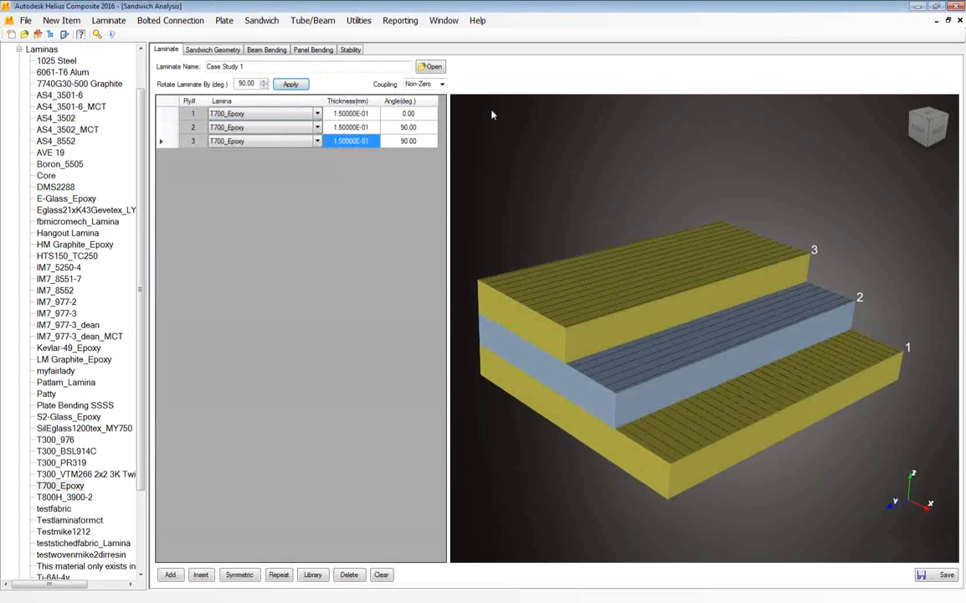
{"action": "left_click_drag", "start_coordinate": [258, 83], "coordinate": [213, 83]}
{"action": "type", "text": "45"}
{"action": "left_click", "coordinate": [289, 85]}
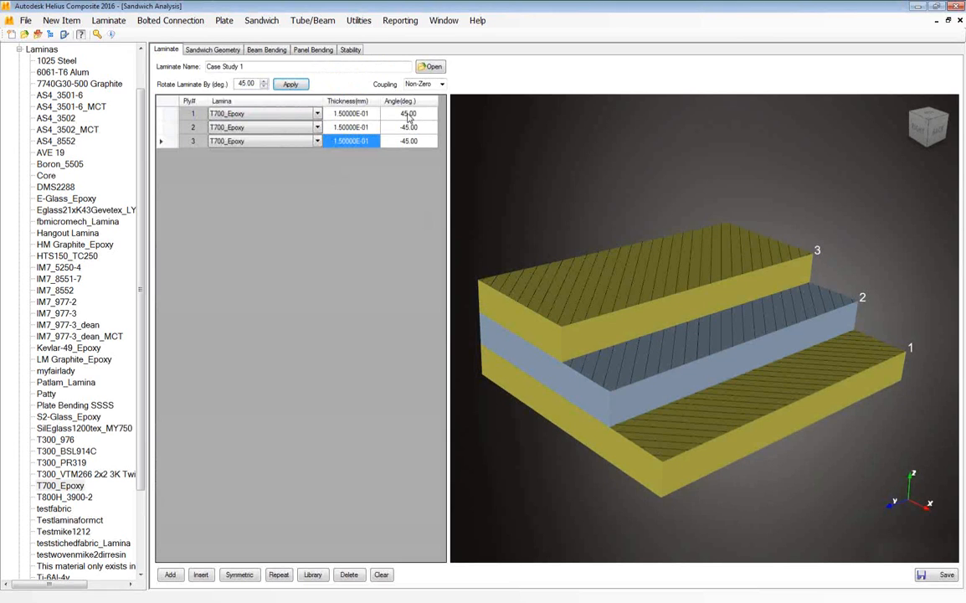
- Calculate the beam bending for the laminate rotated by 45 degrees and highlight its total deflection
{"action": "left_click", "coordinate": [262, 50]}
{"action": "left_click", "coordinate": [278, 165]}
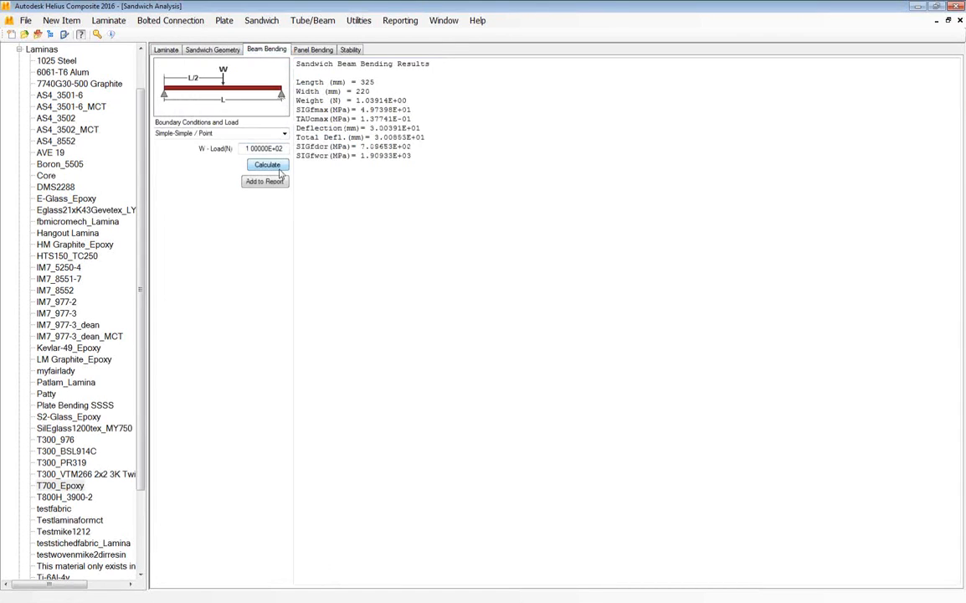
{"action": "left_click_drag", "start_coordinate": [426, 137], "coordinate": [373, 138]}
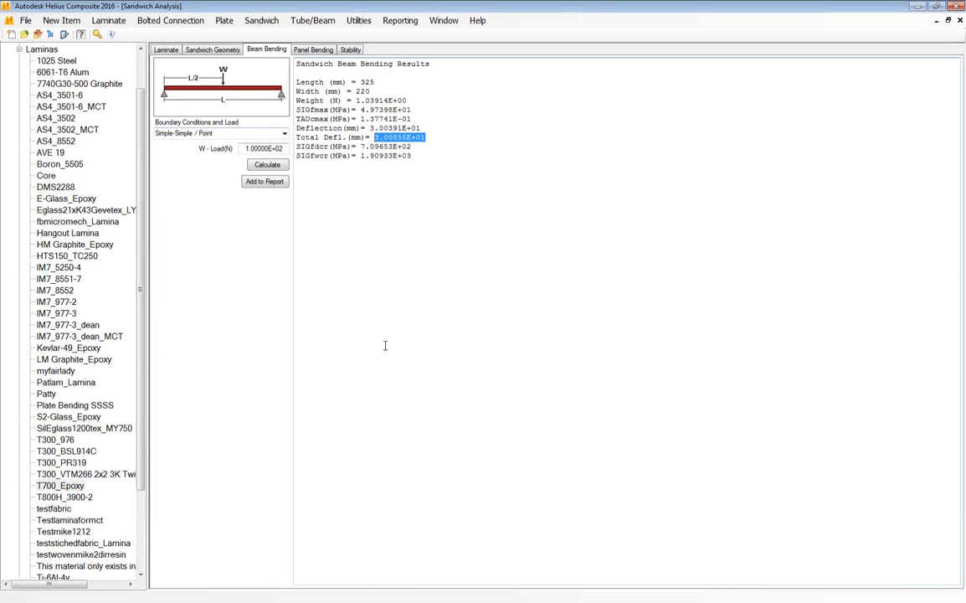
- Set the sandwich core thickness to 1.4 mm, recalculate the beam bending and highlight the total deflection
{"action": "left_click", "coordinate": [213, 52]}
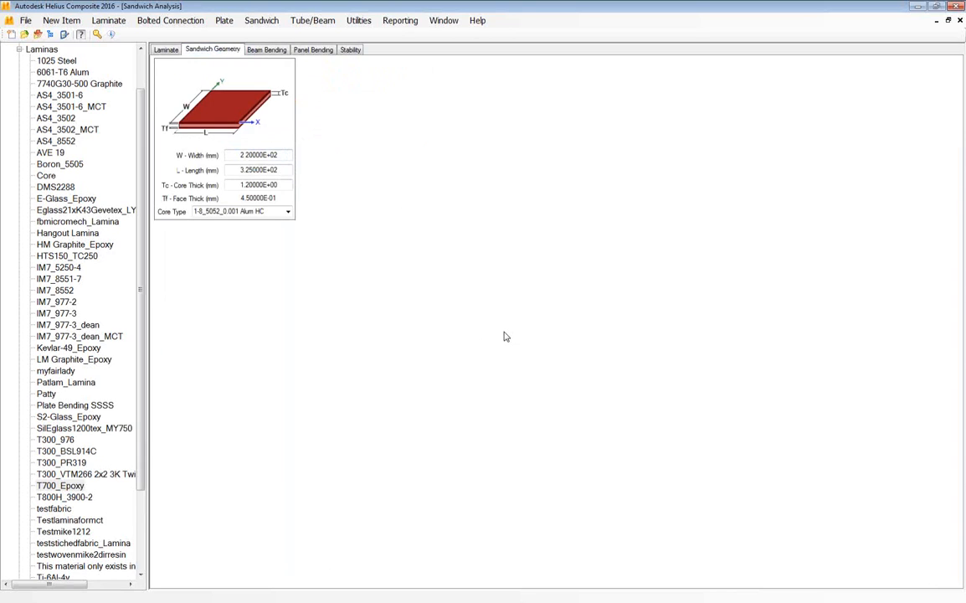
{"action": "left_click_drag", "start_coordinate": [283, 186], "coordinate": [230, 189]}
{"action": "type", "text": "1.4"}
{"action": "left_click", "coordinate": [266, 50]}
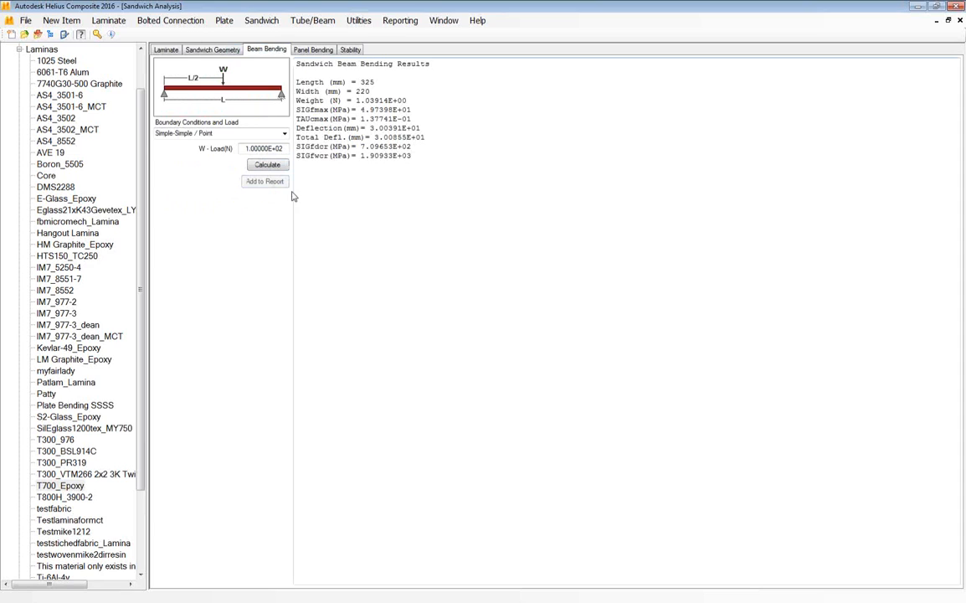
{"action": "left_click", "coordinate": [270, 165]}
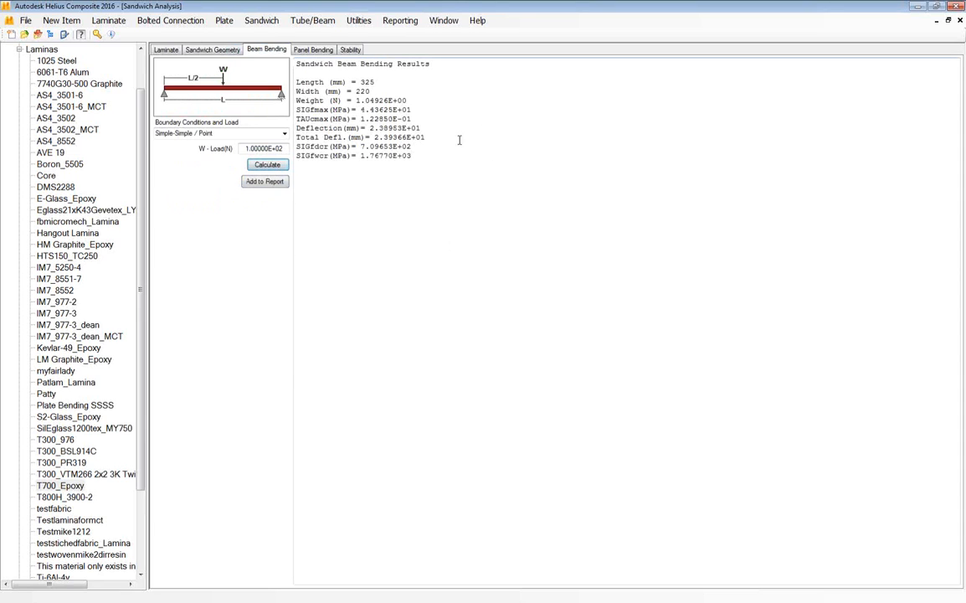
{"action": "left_click_drag", "start_coordinate": [426, 136], "coordinate": [375, 137]}
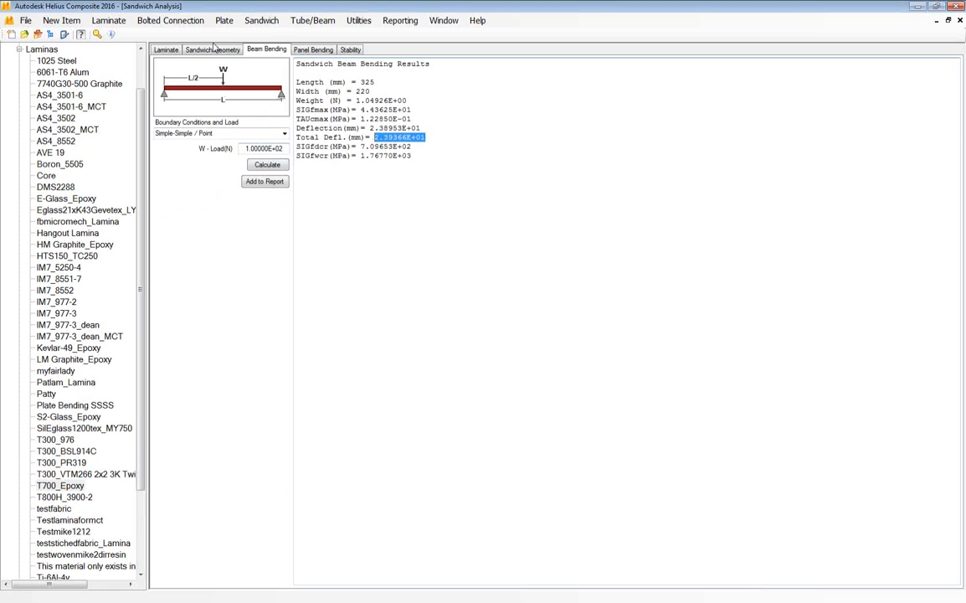
- Review the rotated ply angles, the core thickness and the total deflection in the beam bending results
{"action": "left_click", "coordinate": [194, 51]}
{"action": "left_click", "coordinate": [170, 50]}
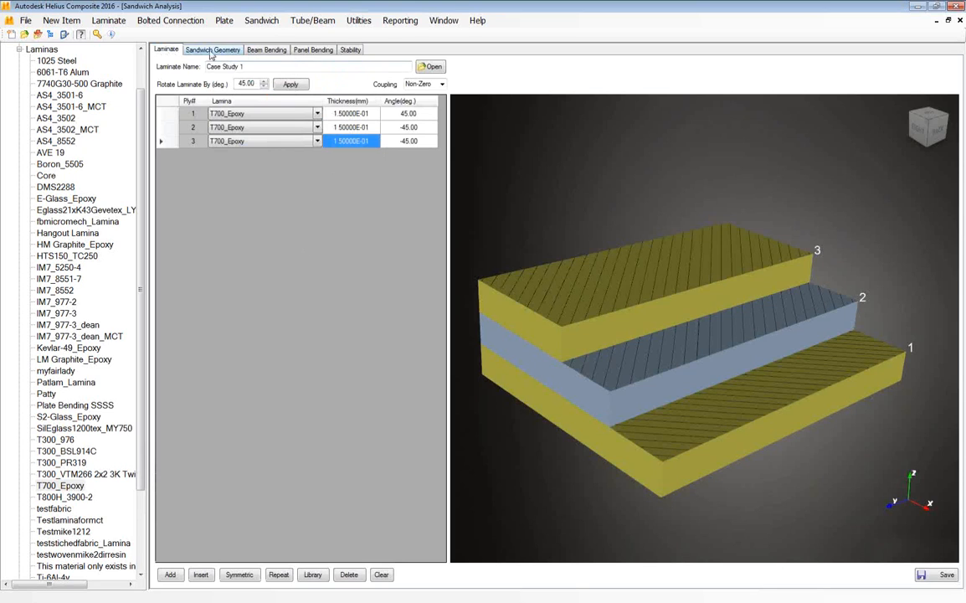
{"action": "left_click", "coordinate": [193, 51]}
{"action": "left_click_drag", "start_coordinate": [286, 186], "coordinate": [211, 166]}
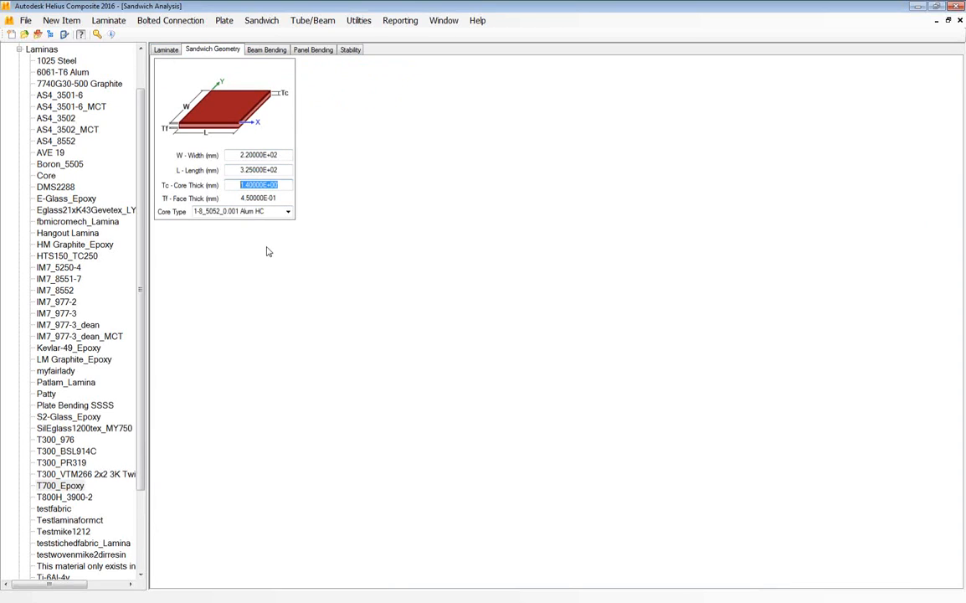
{"action": "left_click", "coordinate": [267, 50]}
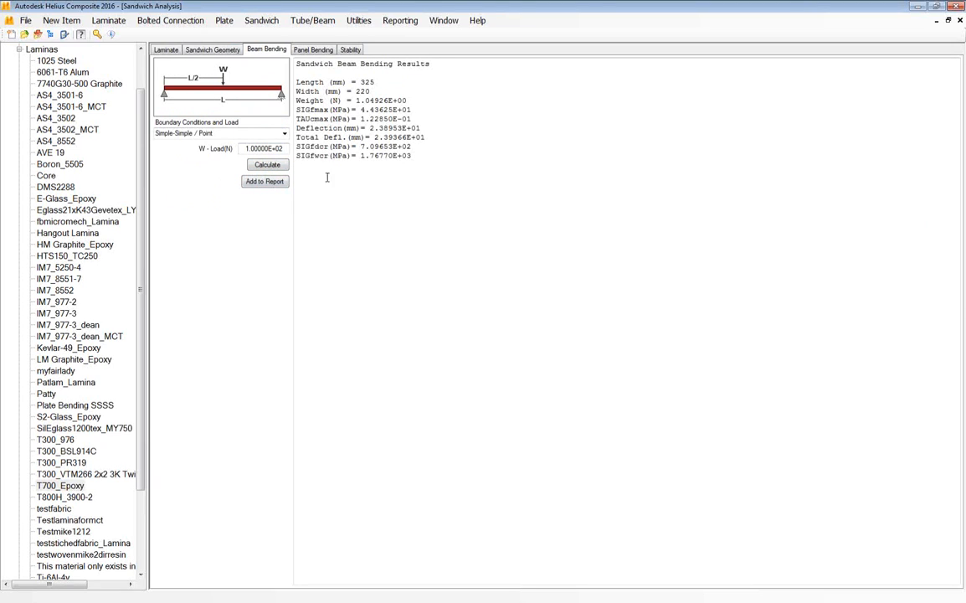
{"action": "left_click_drag", "start_coordinate": [428, 137], "coordinate": [374, 138]}
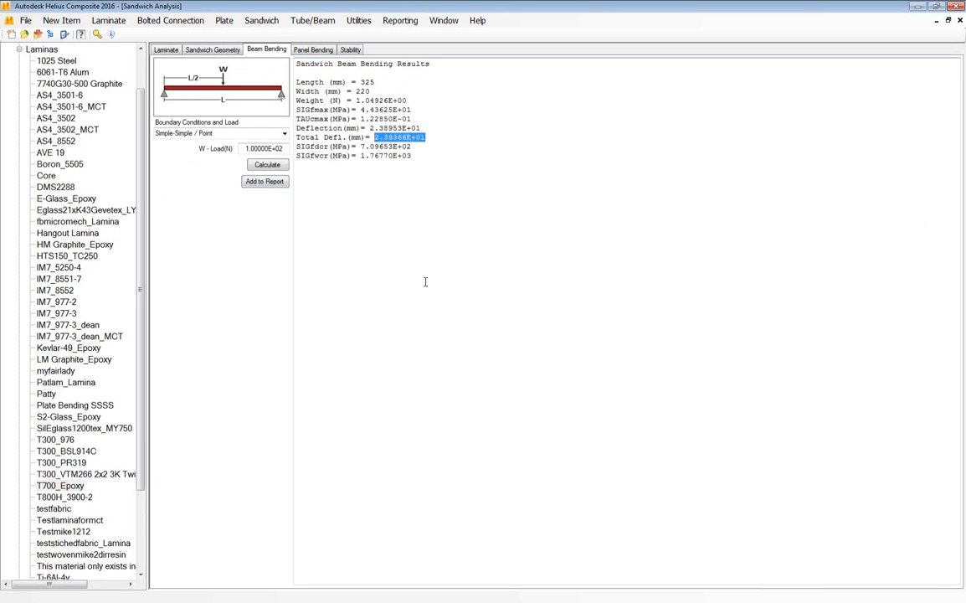
{"action": "left_click", "coordinate": [392, 205]}
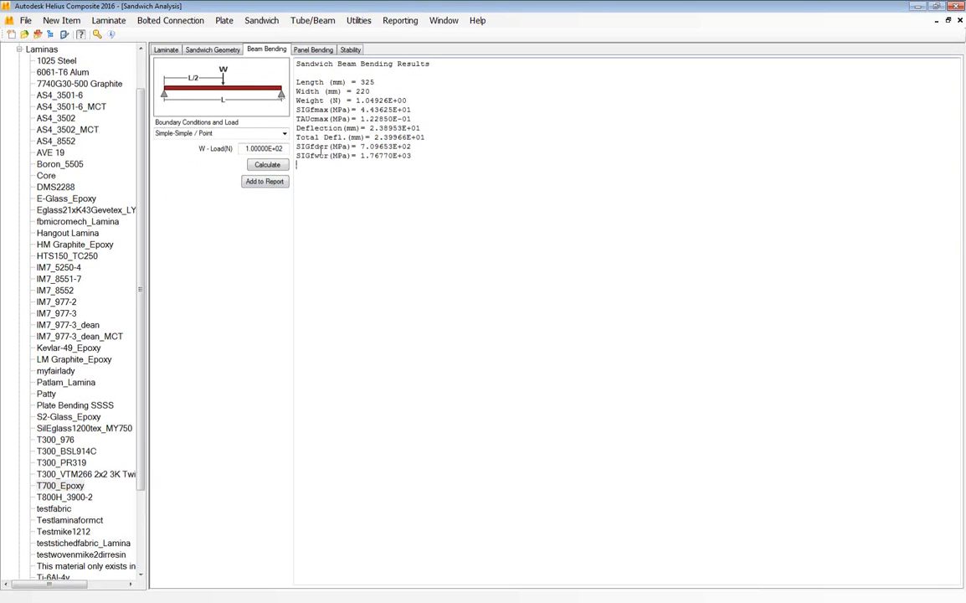
- Load the saved laminate Case Study 2 into the sandwich analysis
{"action": "left_click", "coordinate": [166, 50]}
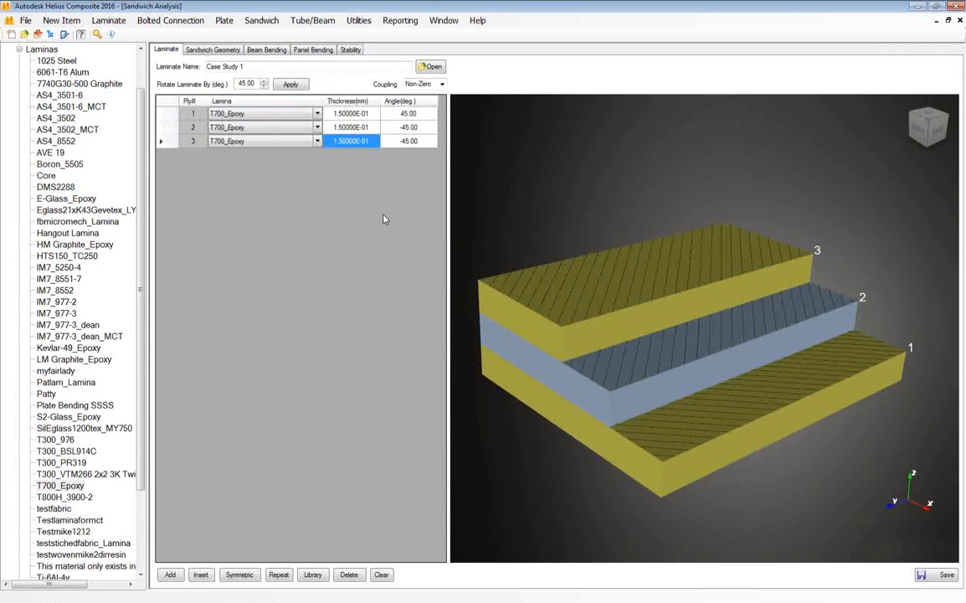
{"action": "left_click", "coordinate": [429, 68]}
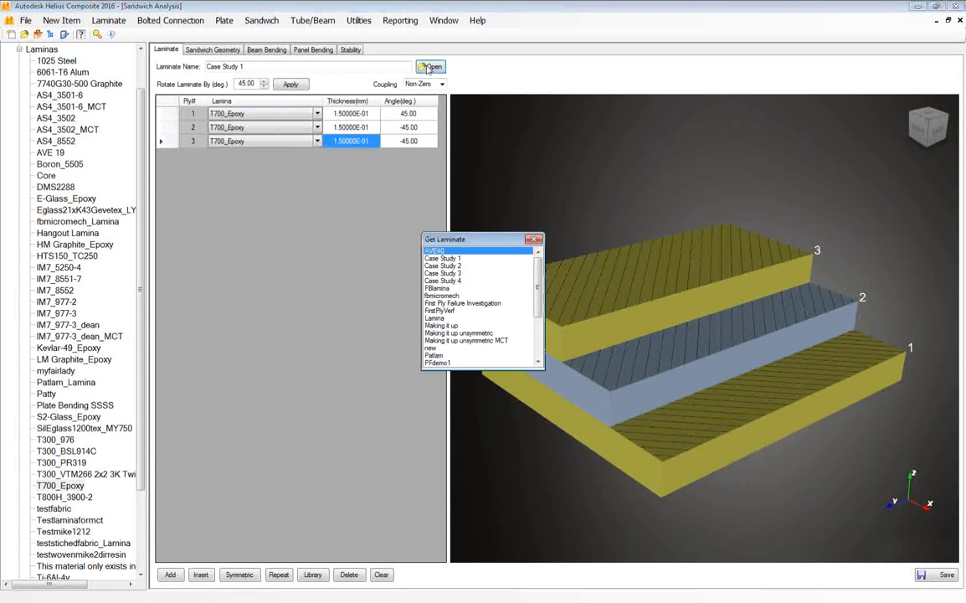
{"action": "left_click", "coordinate": [447, 266]}
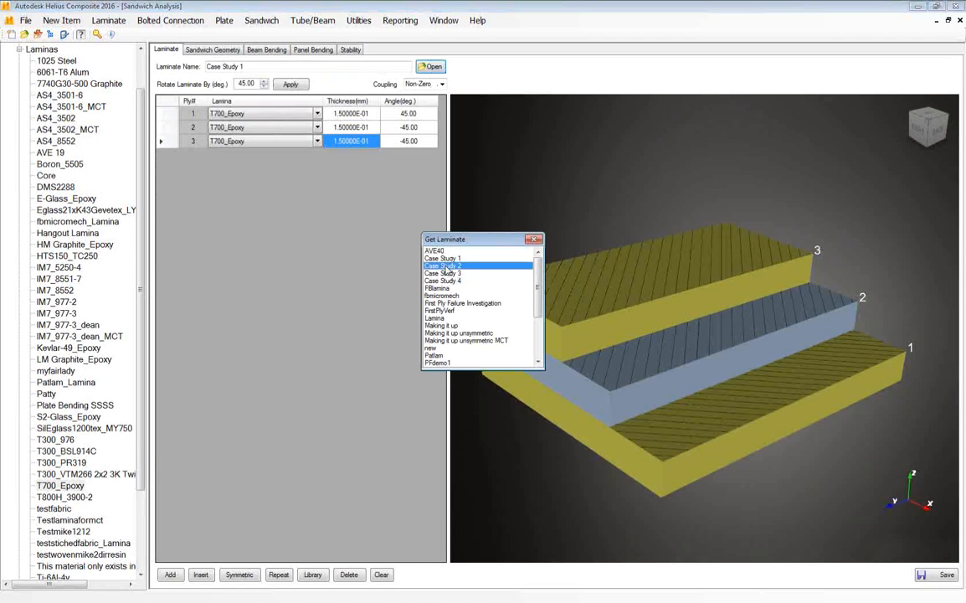
{"action": "double_click", "coordinate": [447, 267]}
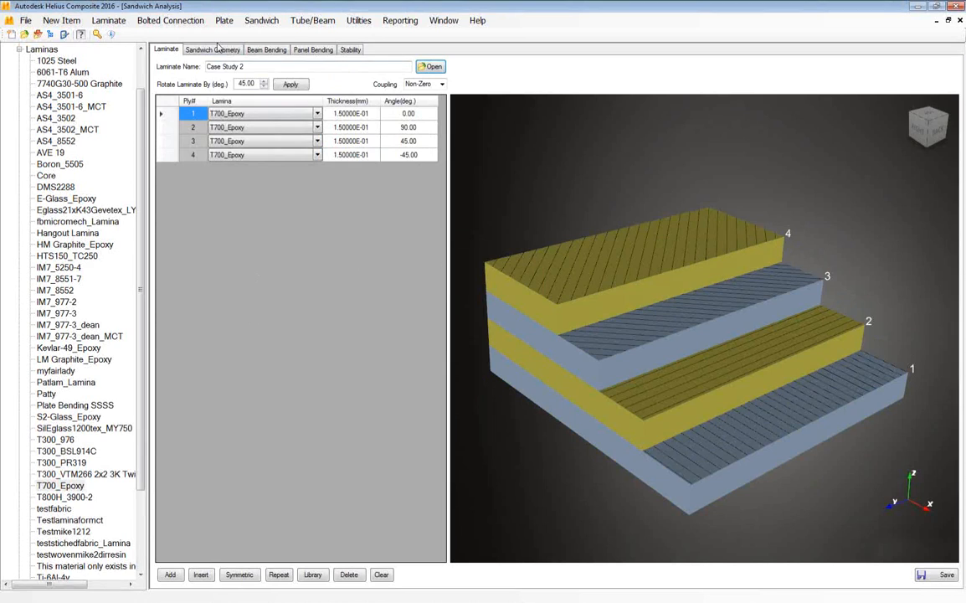
- Set the core thickness to 1.2 mm and calculate the beam bending for Case Study 2
{"action": "left_click", "coordinate": [201, 49]}
{"action": "left_click_drag", "start_coordinate": [280, 184], "coordinate": [237, 186]}
{"action": "type", "text": "1.2"}
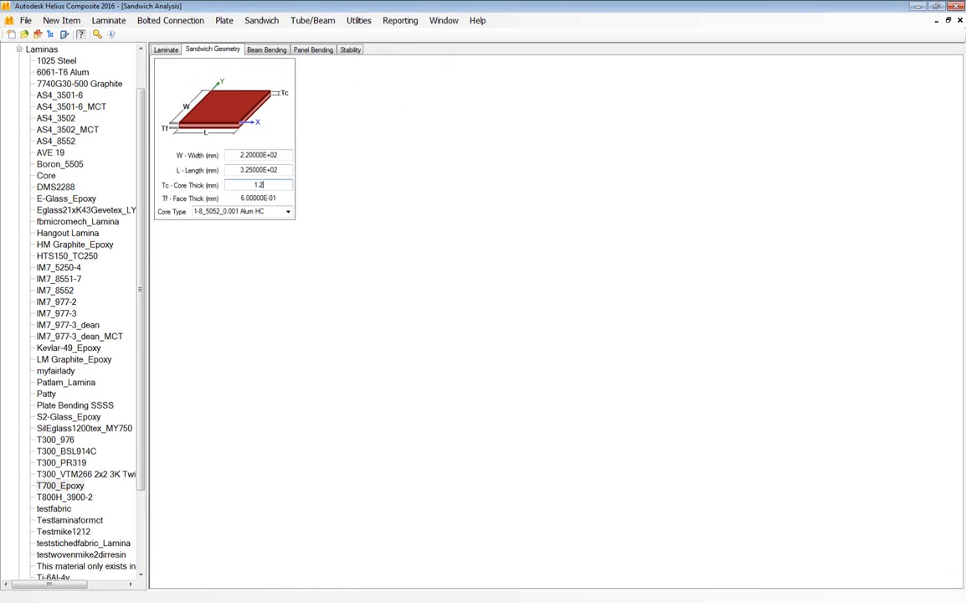
{"action": "left_click", "coordinate": [266, 50]}
{"action": "left_click", "coordinate": [268, 165]}
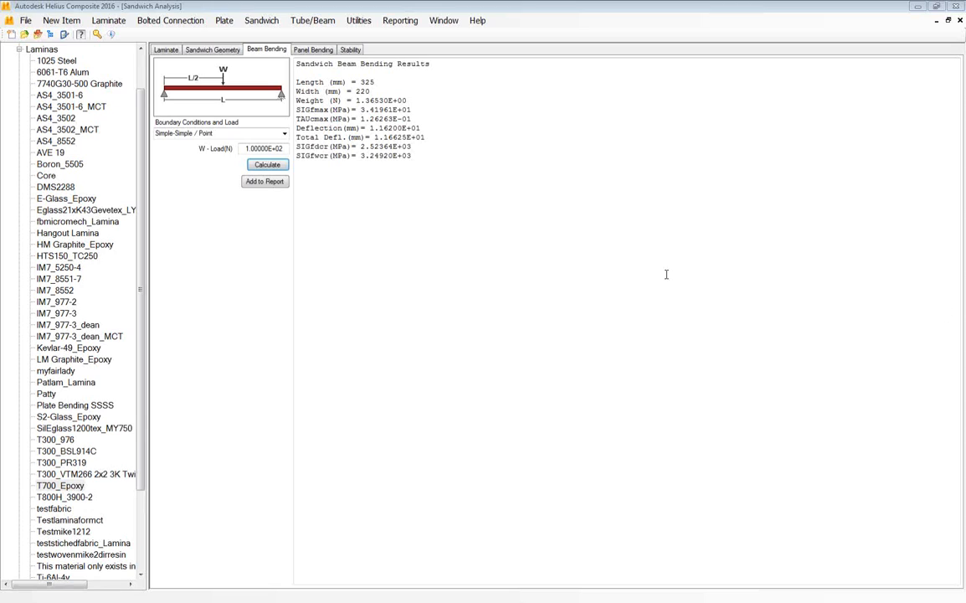
{"action": "left_click", "coordinate": [302, 235]}
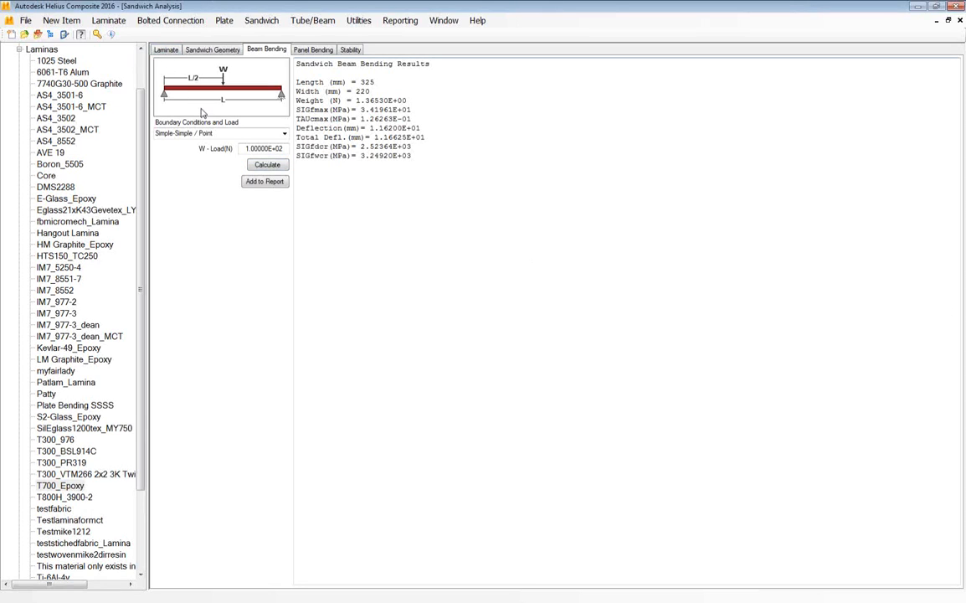
- Restore the Sandwich Analysis window to a smaller size and examine the solver formats offered by the Export Material utility
{"action": "left_click", "coordinate": [156, 50]}
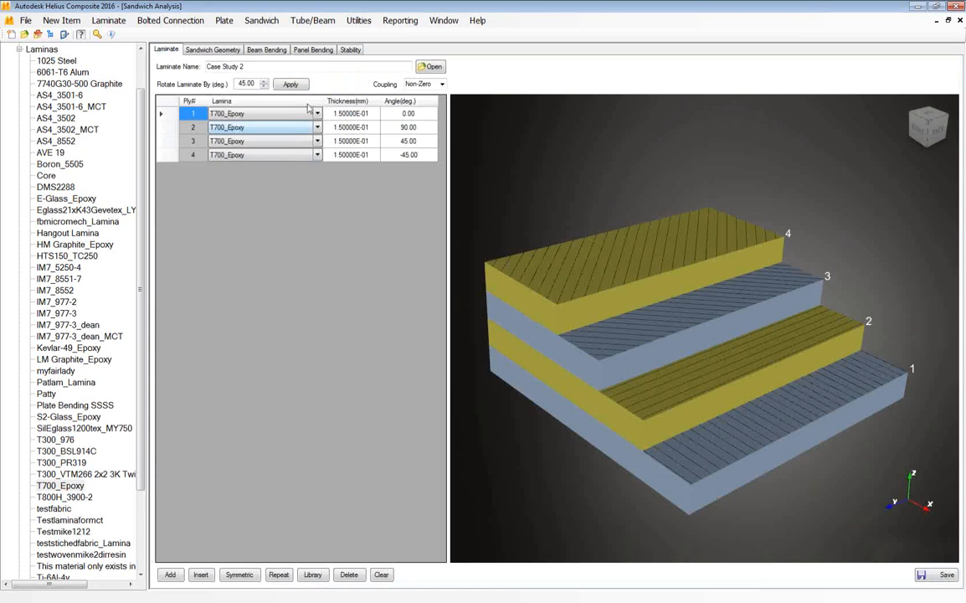
{"action": "left_click", "coordinate": [949, 21]}
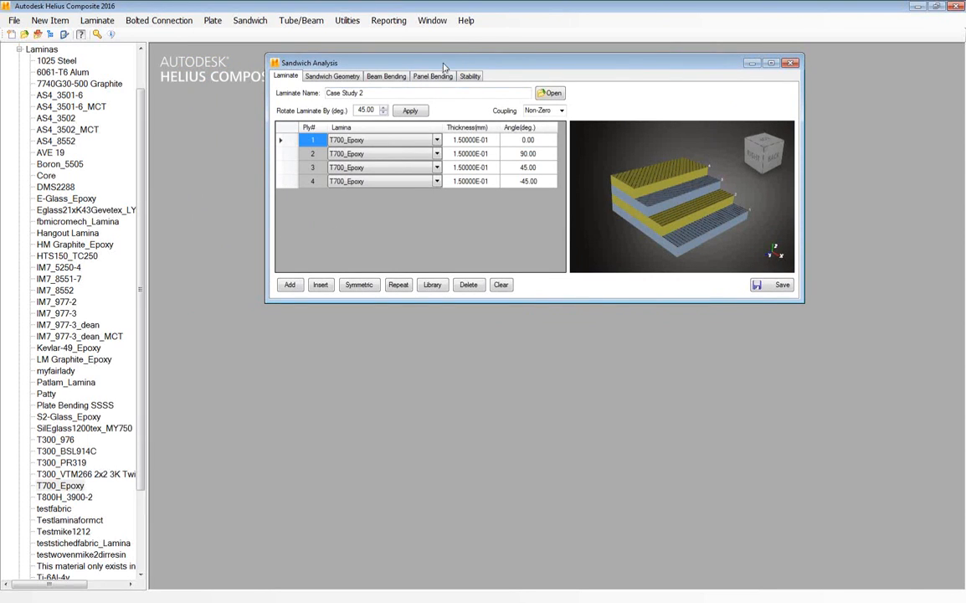
{"action": "left_click", "coordinate": [348, 22]}
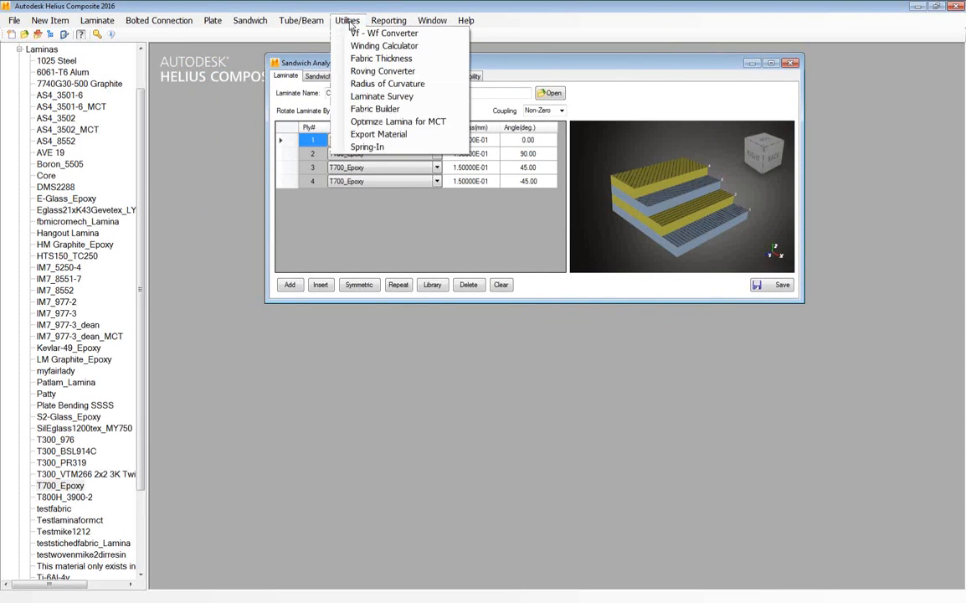
{"action": "left_click", "coordinate": [384, 135]}
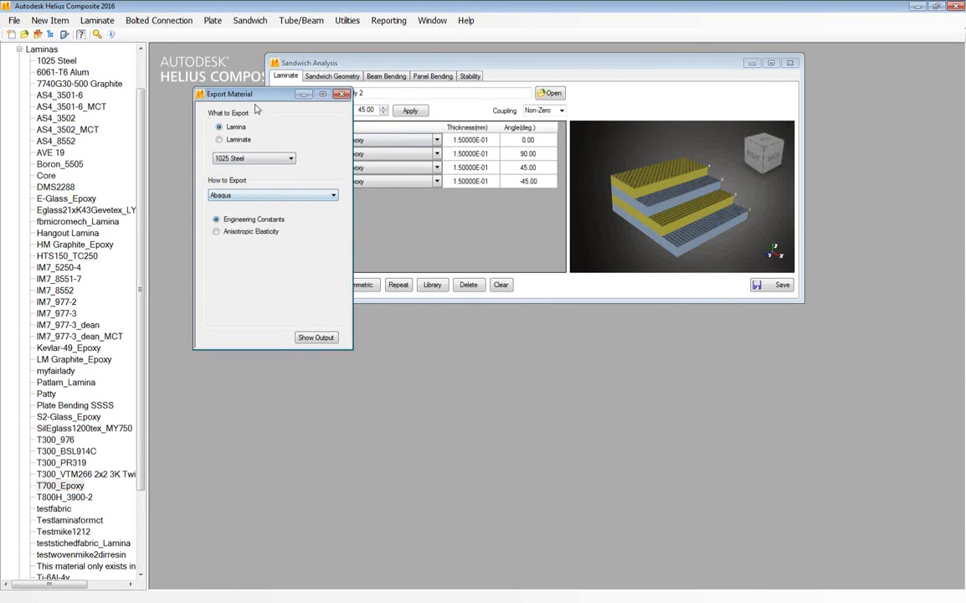
{"action": "left_click", "coordinate": [327, 196]}
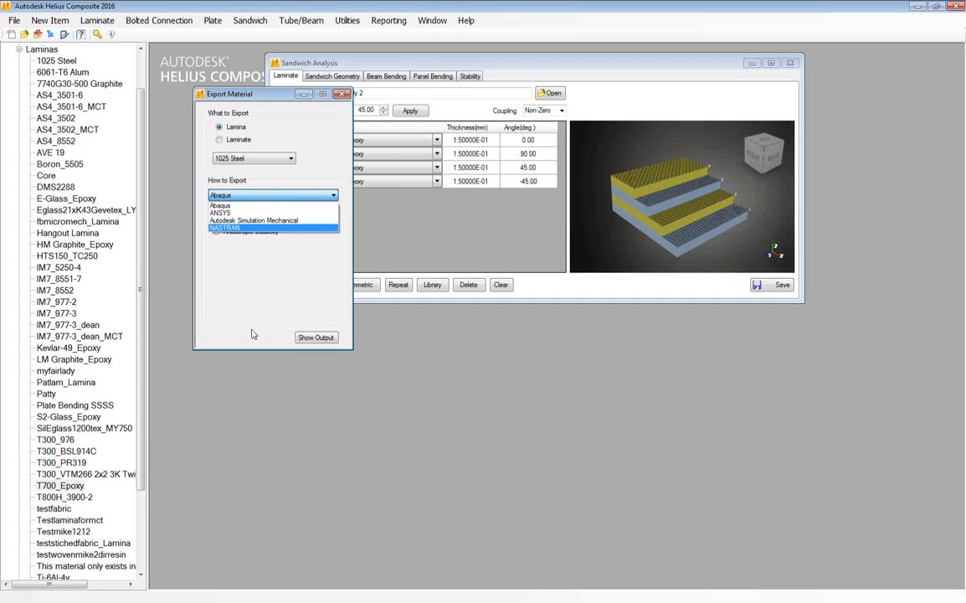
{"action": "left_click", "coordinate": [208, 285]}
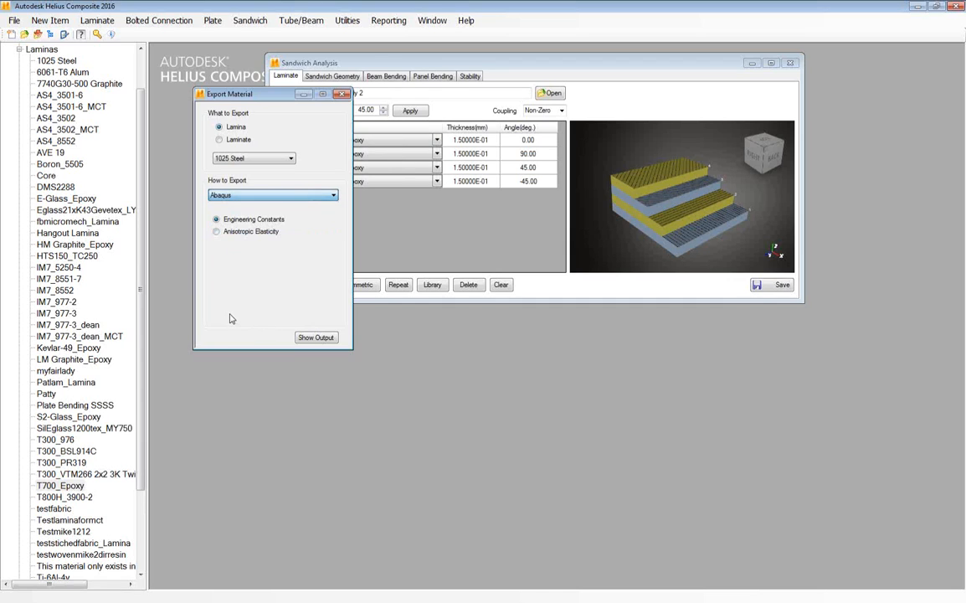
{"action": "left_click", "coordinate": [342, 94]}
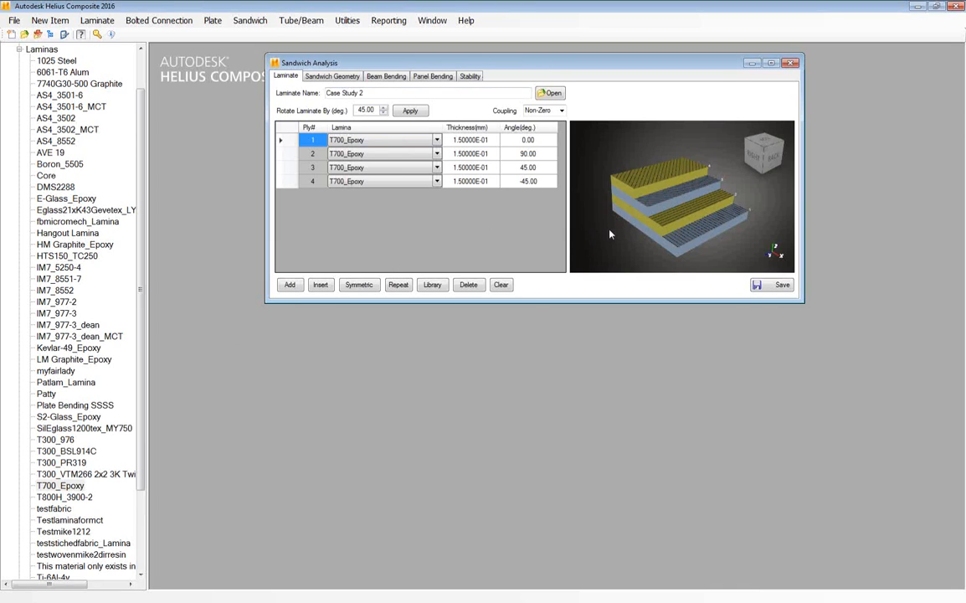
- Enlarge the Sandwich Analysis window and load the saved laminate Case Study 3 into it
{"action": "left_click_drag", "start_coordinate": [804, 301], "coordinate": [928, 331]}
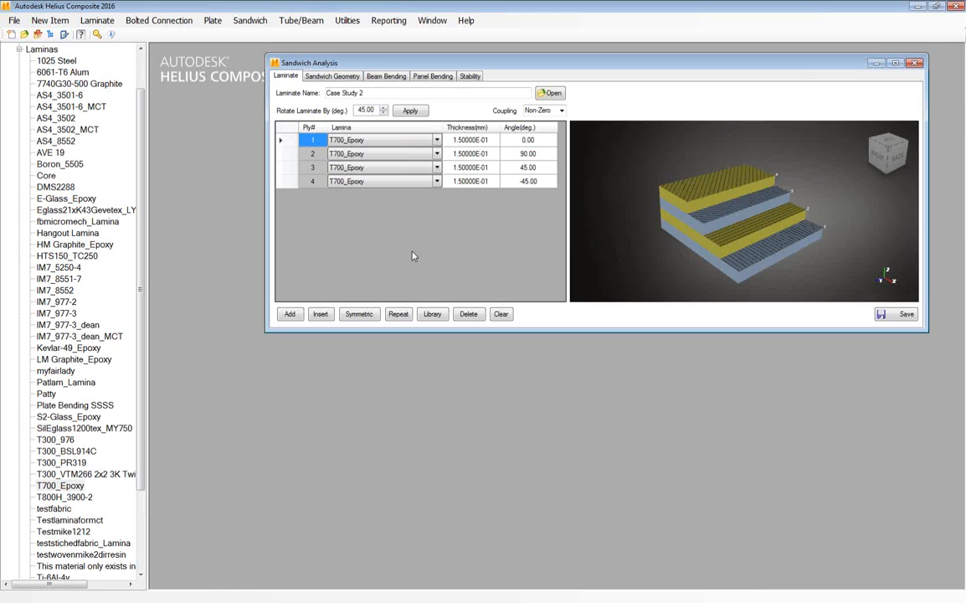
{"action": "left_click", "coordinate": [550, 93]}
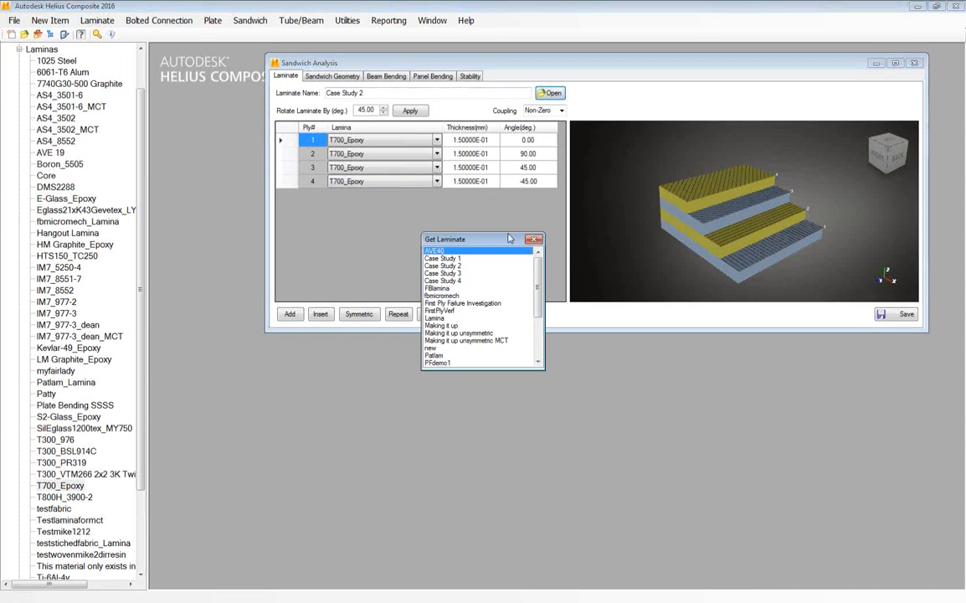
{"action": "left_click", "coordinate": [451, 281]}
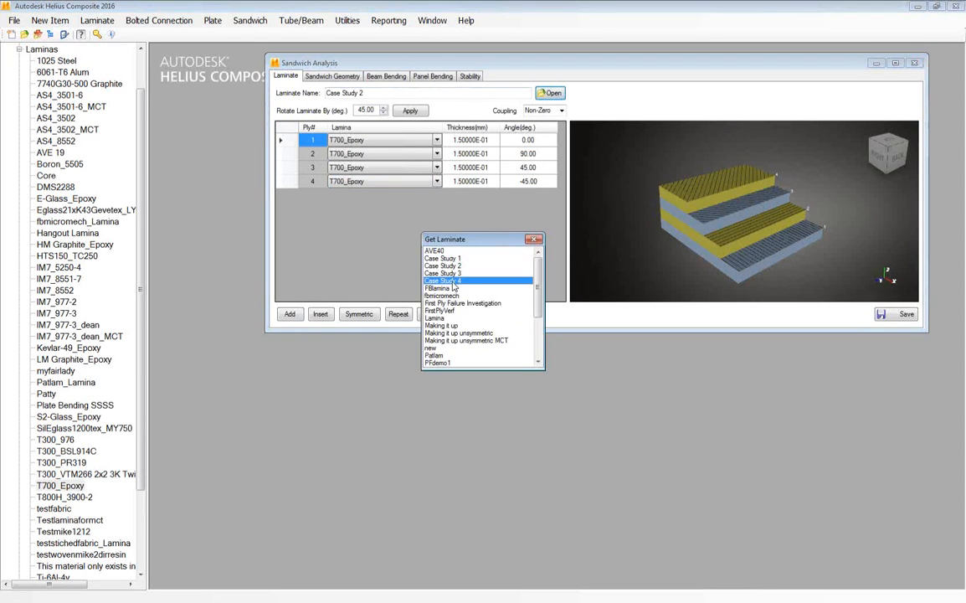
{"action": "double_click", "coordinate": [453, 279]}
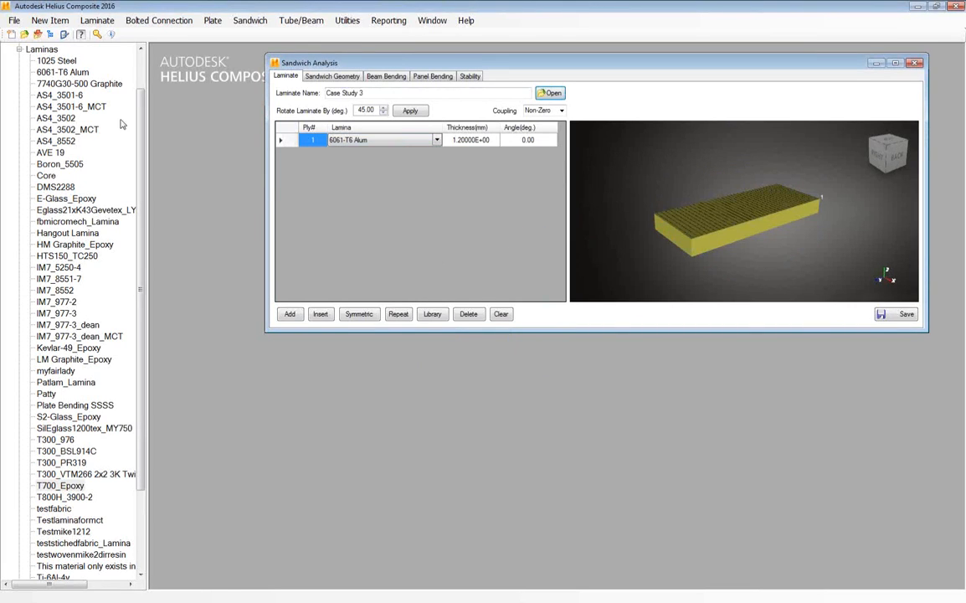
- Inspect the E11 and E22 moduli of the 6061-T6 Alum lamina and close its properties
{"action": "double_click", "coordinate": [56, 72]}
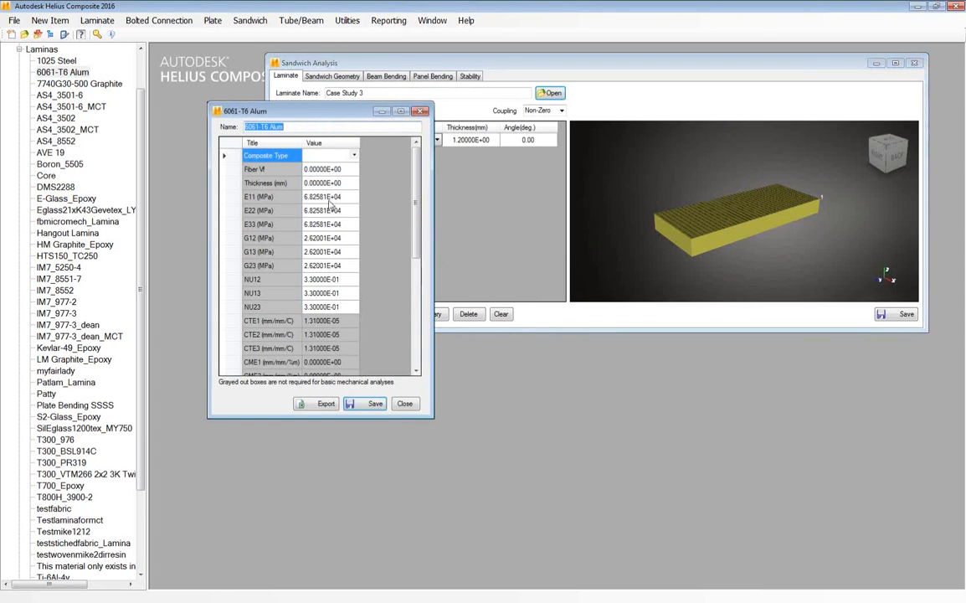
{"action": "left_click", "coordinate": [306, 196]}
{"action": "left_click", "coordinate": [326, 212]}
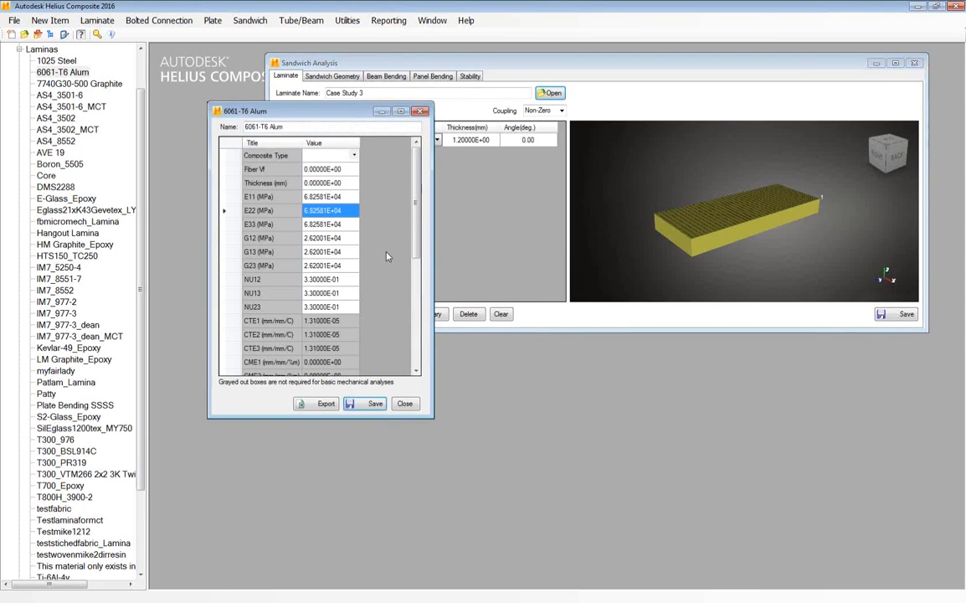
{"action": "left_click", "coordinate": [417, 113]}
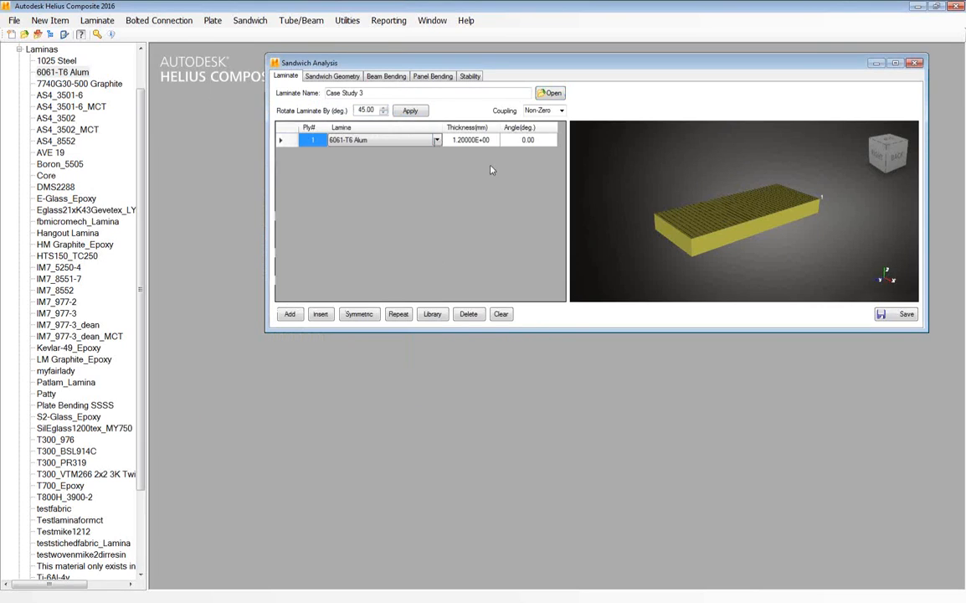
- Set the angle of the 6061-T6 Alum ply to 90 degrees and make the analysis window taller
{"action": "left_click", "coordinate": [533, 142]}
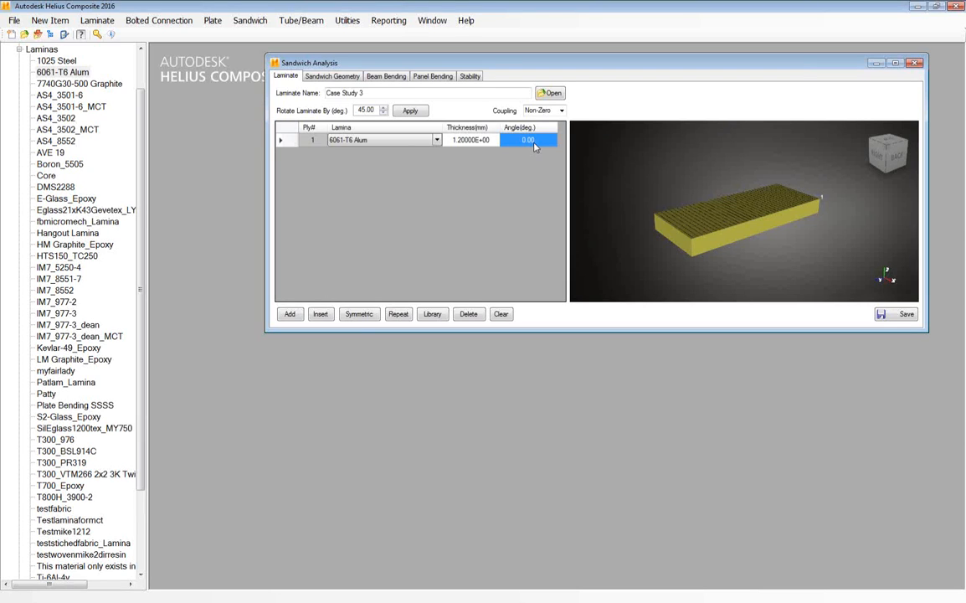
{"action": "left_click", "coordinate": [529, 142]}
{"action": "type", "text": "90"}
{"action": "key", "text": "Return"}
{"action": "left_click", "coordinate": [527, 140]}
{"action": "left_click_drag", "start_coordinate": [674, 332], "coordinate": [679, 387]}
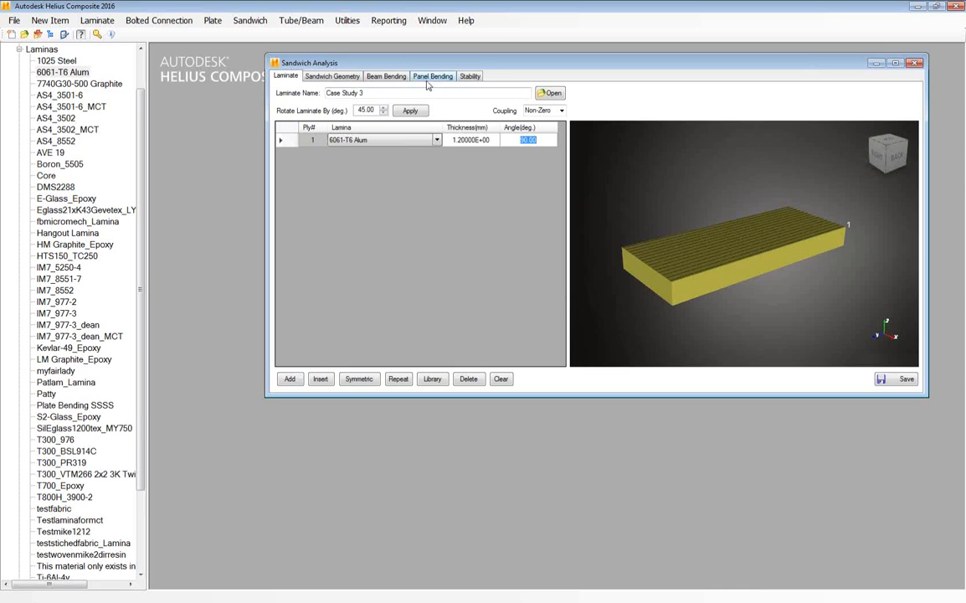
- Reposition and narrow the Sandwich Analysis window, and review its beam bending results and sandwich geometry
{"action": "left_click_drag", "start_coordinate": [523, 68], "coordinate": [461, 66]}
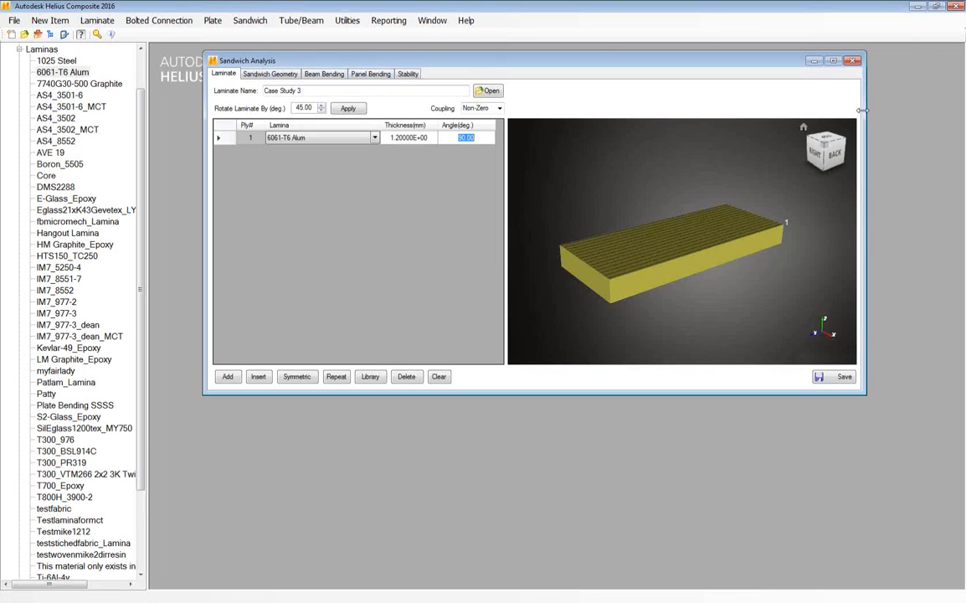
{"action": "left_click_drag", "start_coordinate": [866, 109], "coordinate": [838, 109]}
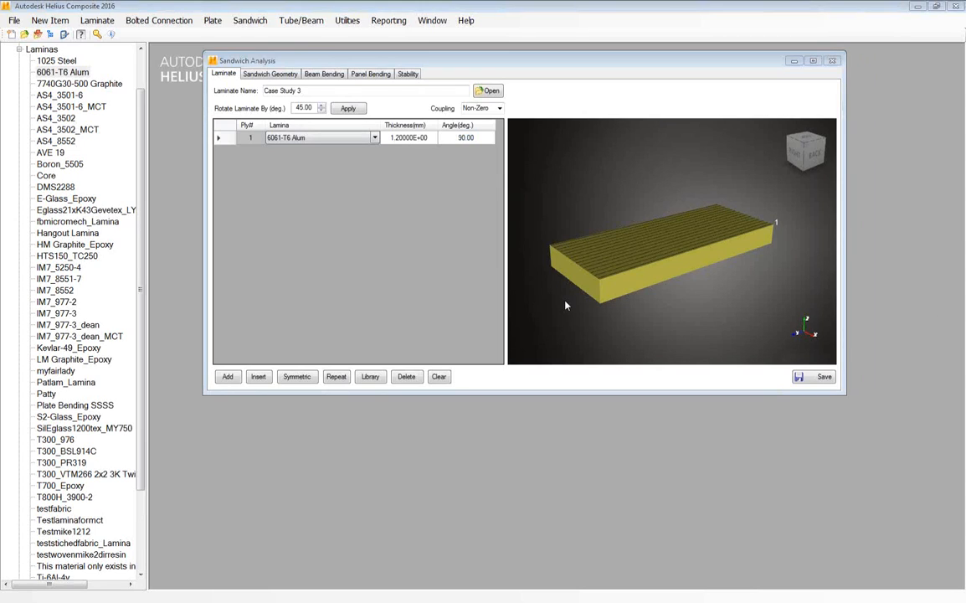
{"action": "left_click", "coordinate": [329, 269]}
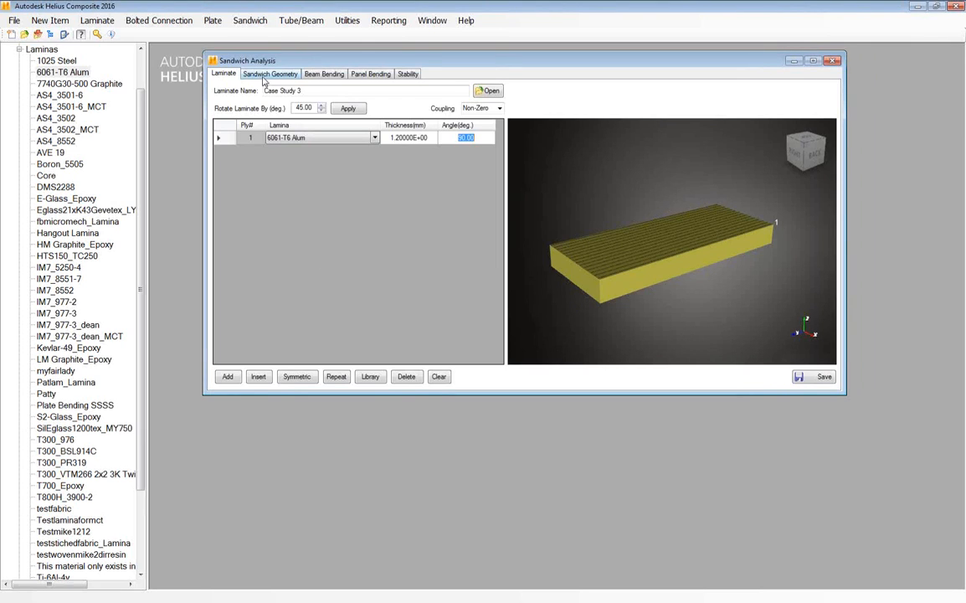
{"action": "scroll", "coordinate": [130, 152], "scroll_direction": "up", "scroll_amount": 2}
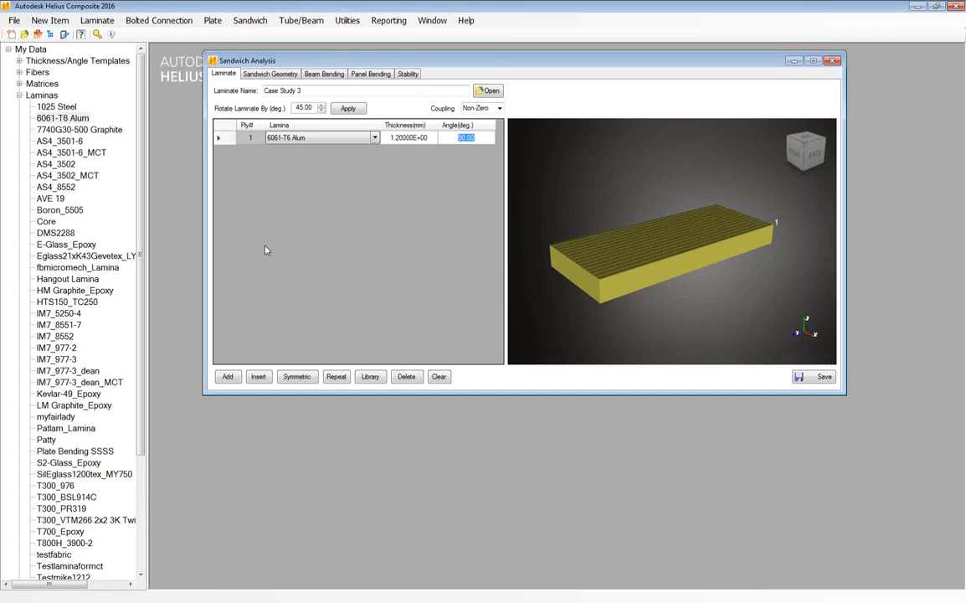
{"action": "left_click", "coordinate": [323, 74]}
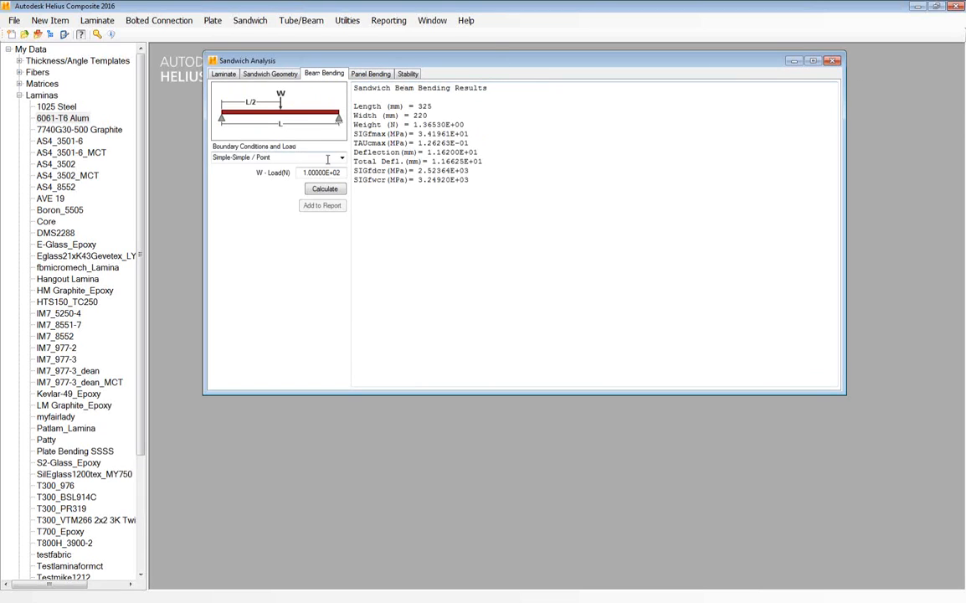
{"action": "left_click", "coordinate": [270, 74]}
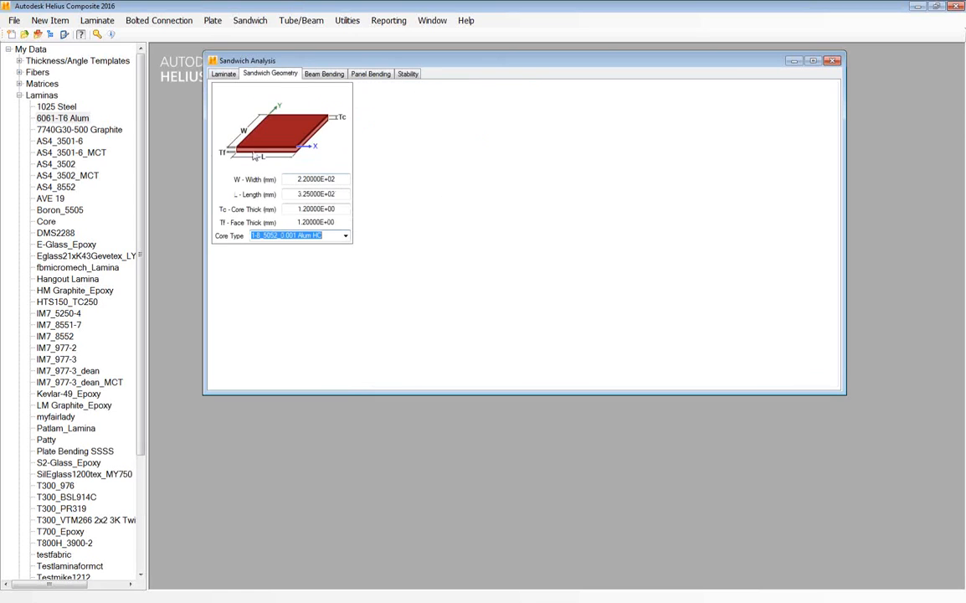
- Start a new Tube/Beam Analysis and enlarge its window to view the laminate definition
{"action": "left_click", "coordinate": [300, 21]}
{"action": "left_click", "coordinate": [309, 35]}
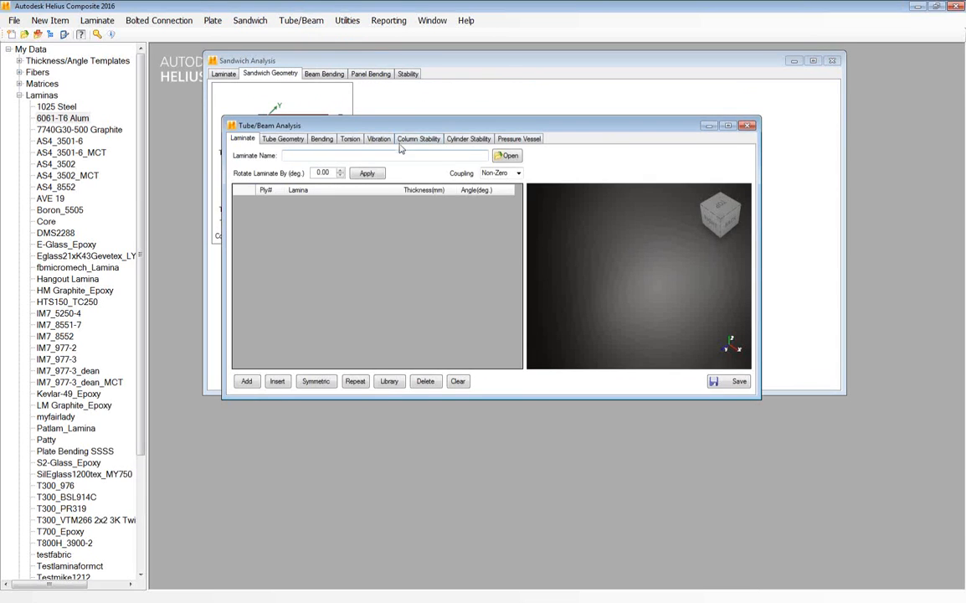
{"action": "left_click_drag", "start_coordinate": [529, 400], "coordinate": [515, 521]}
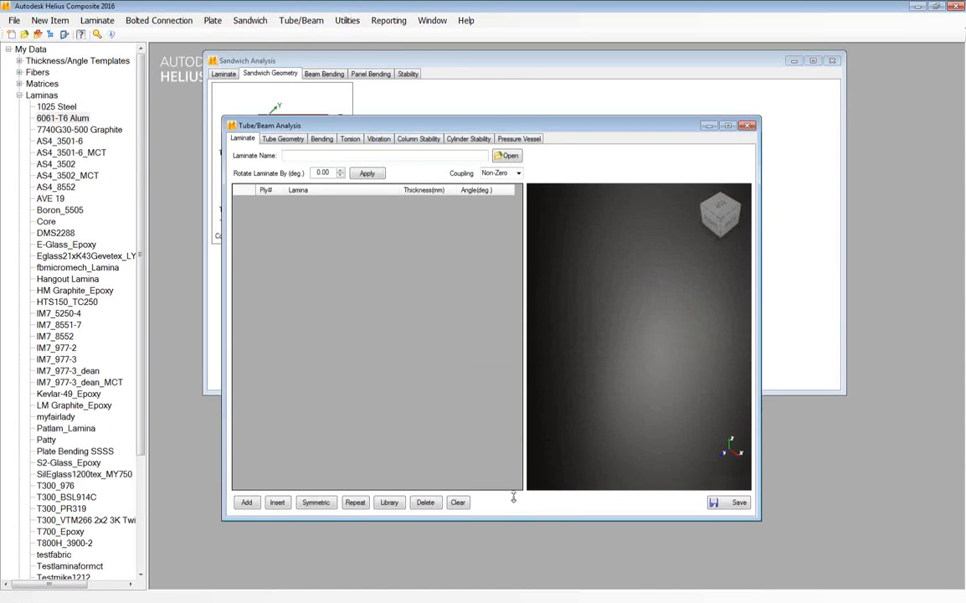
{"action": "left_click", "coordinate": [238, 142]}
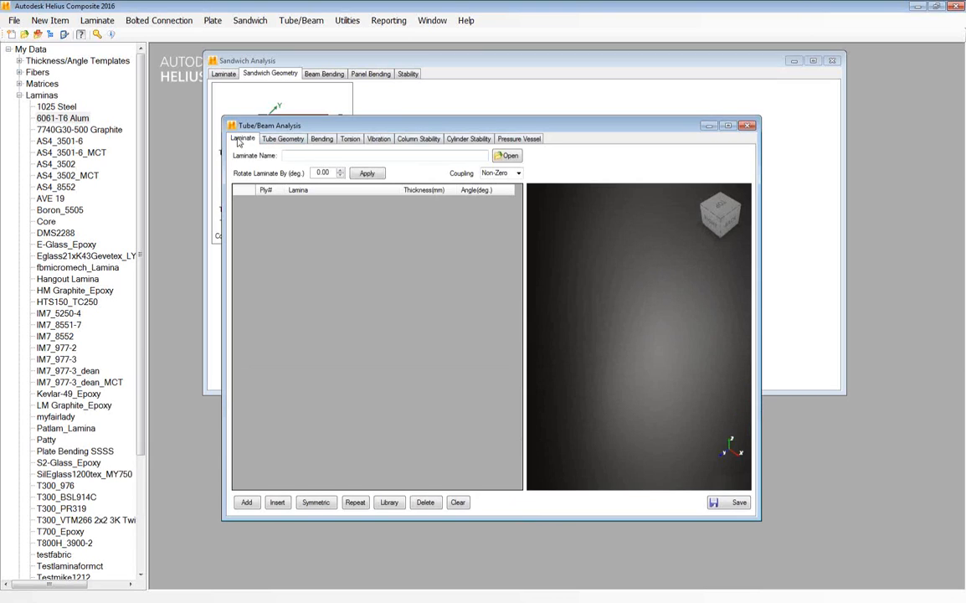
- Examine the tube geometry's cross-section options, trying Plate and switching back to Rectangle
{"action": "left_click", "coordinate": [283, 139]}
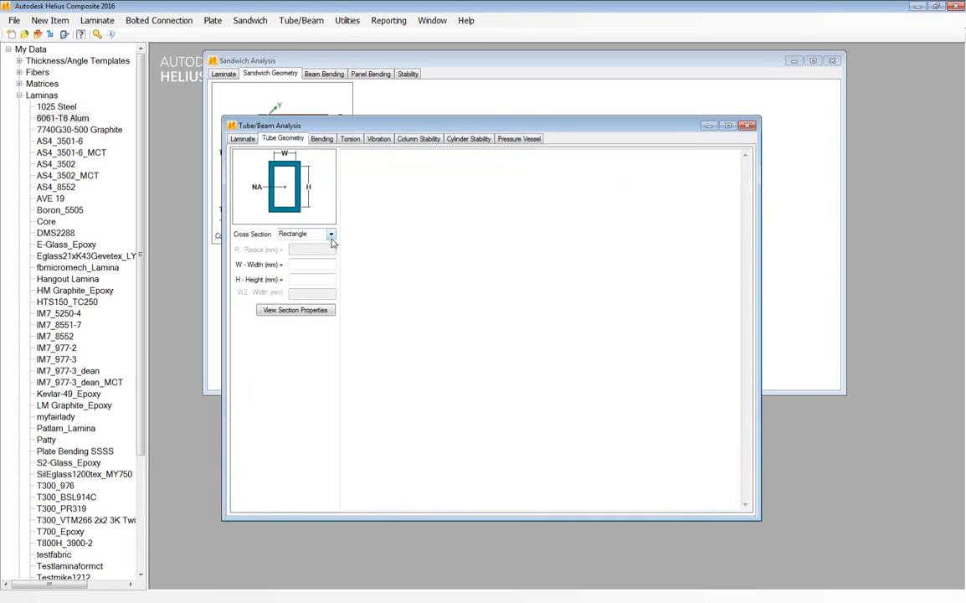
{"action": "left_click", "coordinate": [332, 236]}
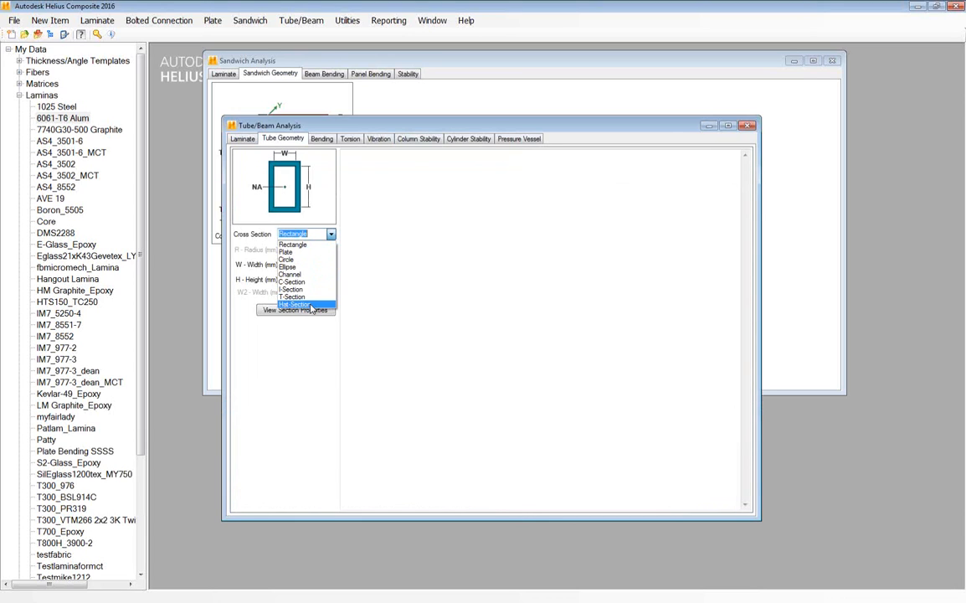
{"action": "left_click", "coordinate": [288, 251]}
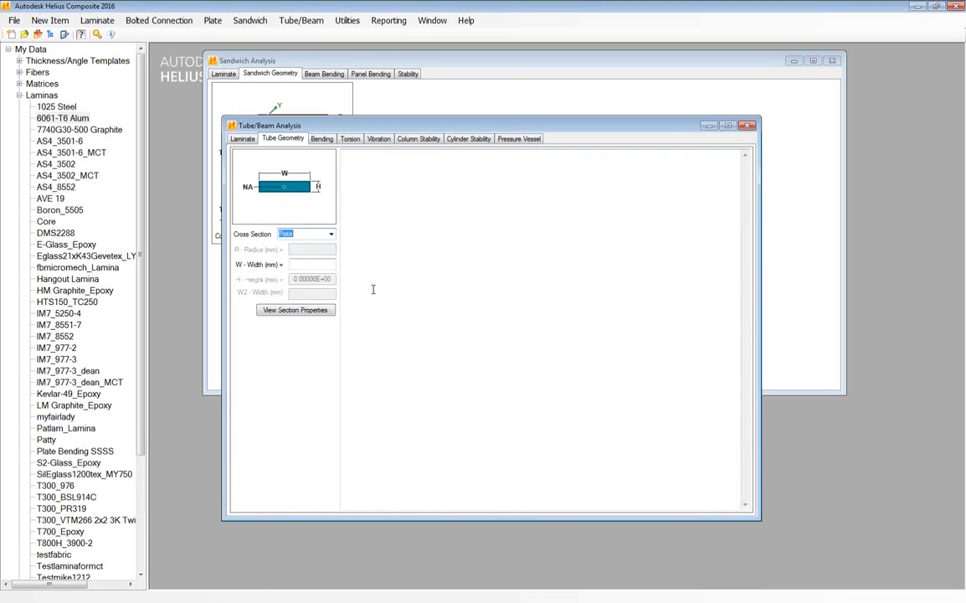
{"action": "left_click", "coordinate": [332, 234]}
{"action": "left_click", "coordinate": [289, 254]}
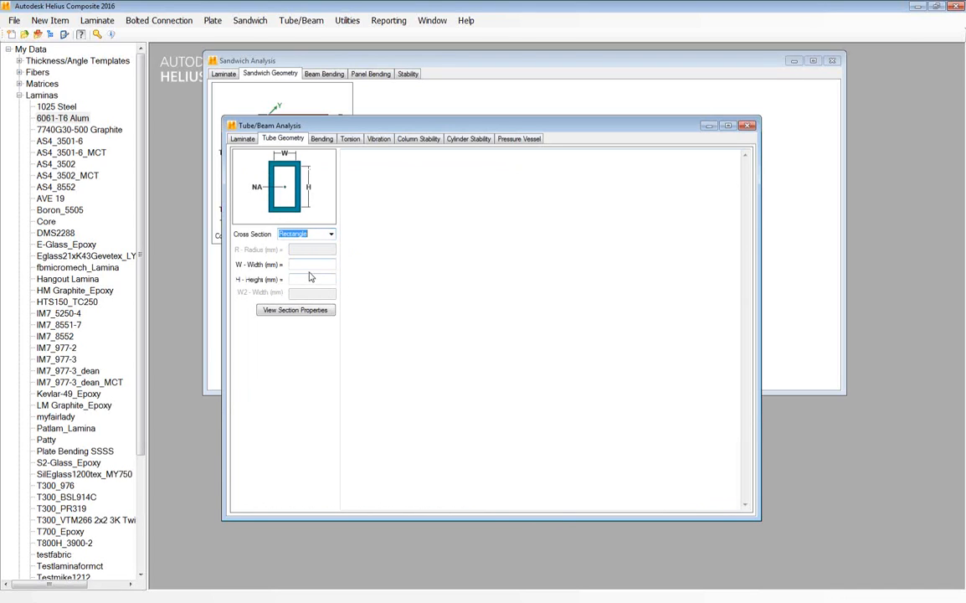
{"action": "left_click", "coordinate": [308, 263]}
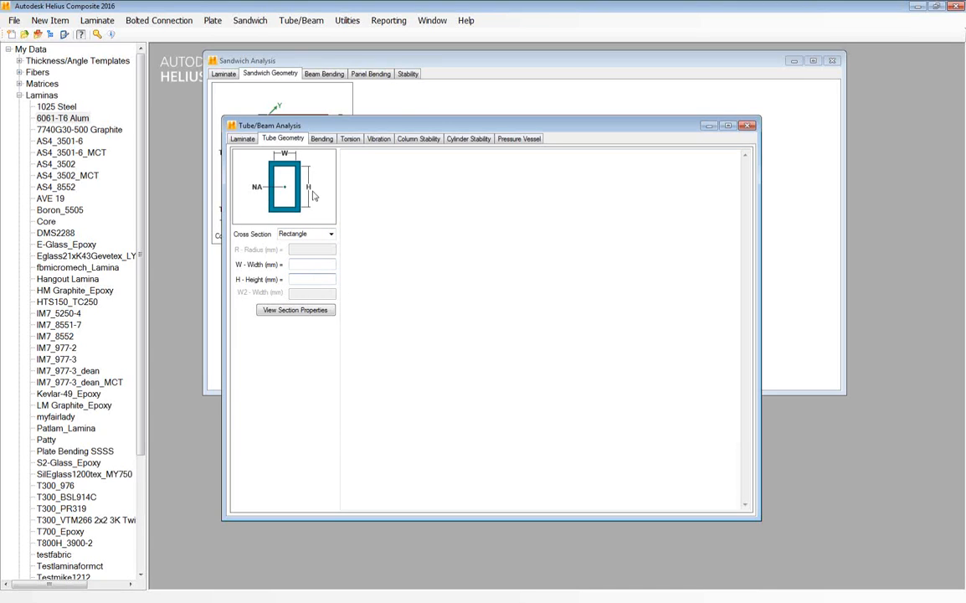
- Look through the tube/beam bending, column stability, cylinder stability and vibration analysis inputs
{"action": "left_click", "coordinate": [323, 140]}
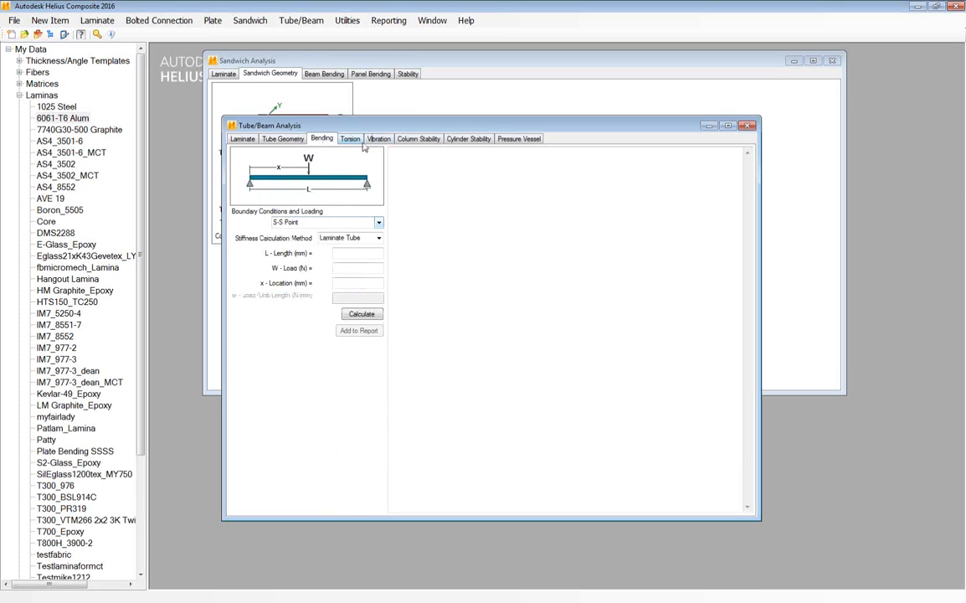
{"action": "left_click", "coordinate": [418, 139]}
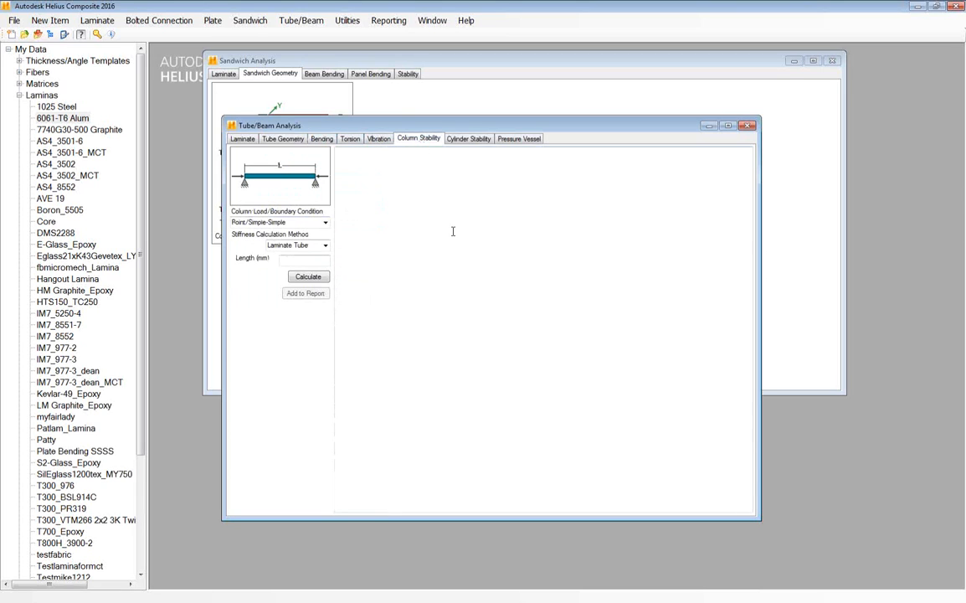
{"action": "left_click", "coordinate": [462, 141]}
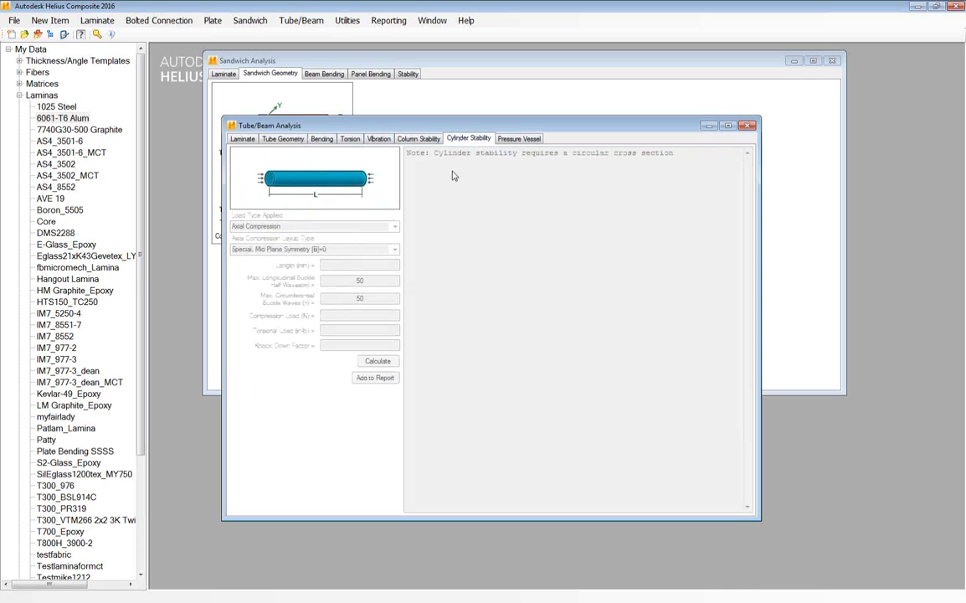
{"action": "left_click", "coordinate": [419, 140]}
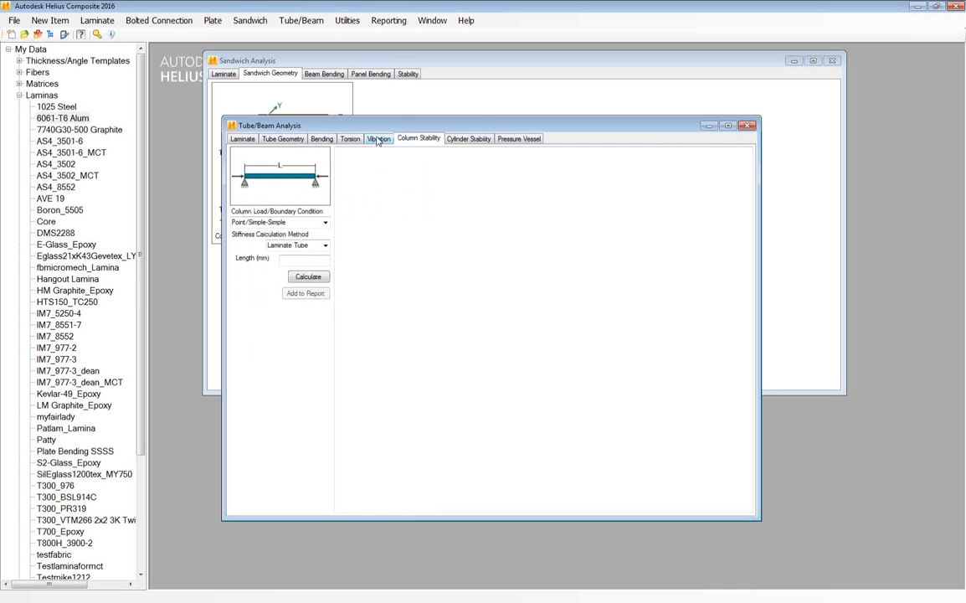
{"action": "left_click", "coordinate": [381, 139]}
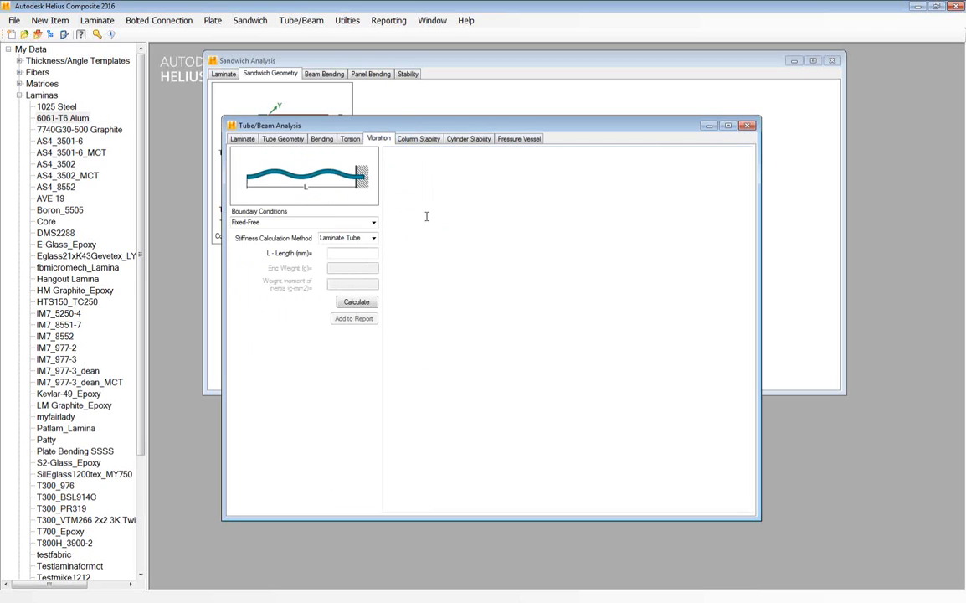
- Check the tube/beam torsion and bending inputs, and change the tube geometry's cross section to I-Section
{"action": "left_click", "coordinate": [350, 139]}
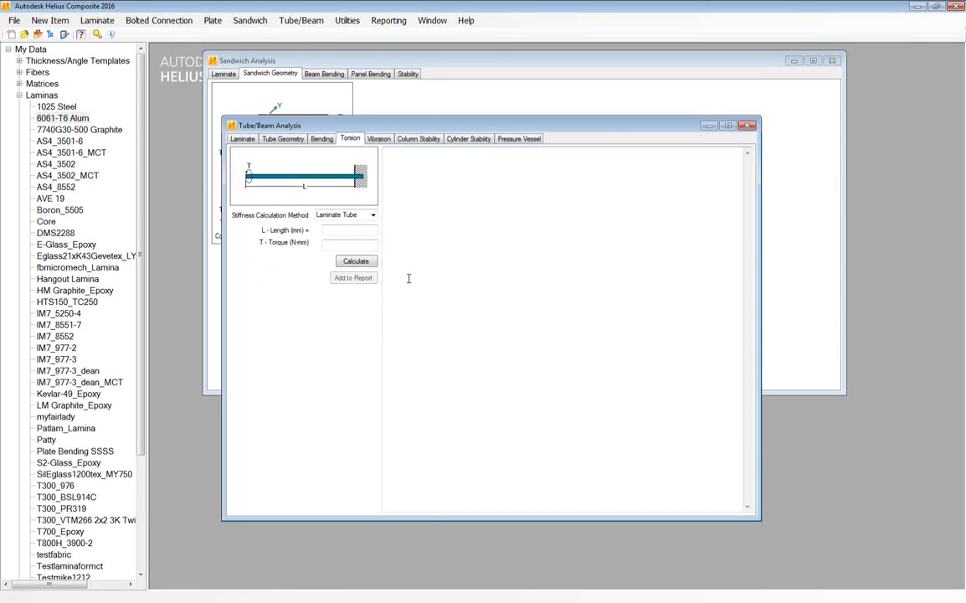
{"action": "left_click", "coordinate": [321, 139]}
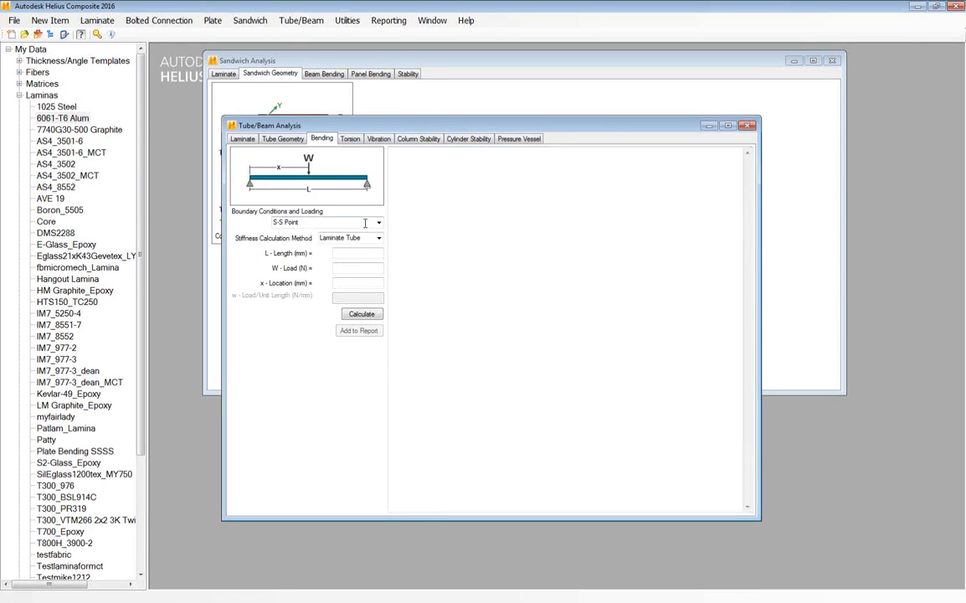
{"action": "left_click", "coordinate": [283, 139]}
{"action": "left_click", "coordinate": [310, 233]}
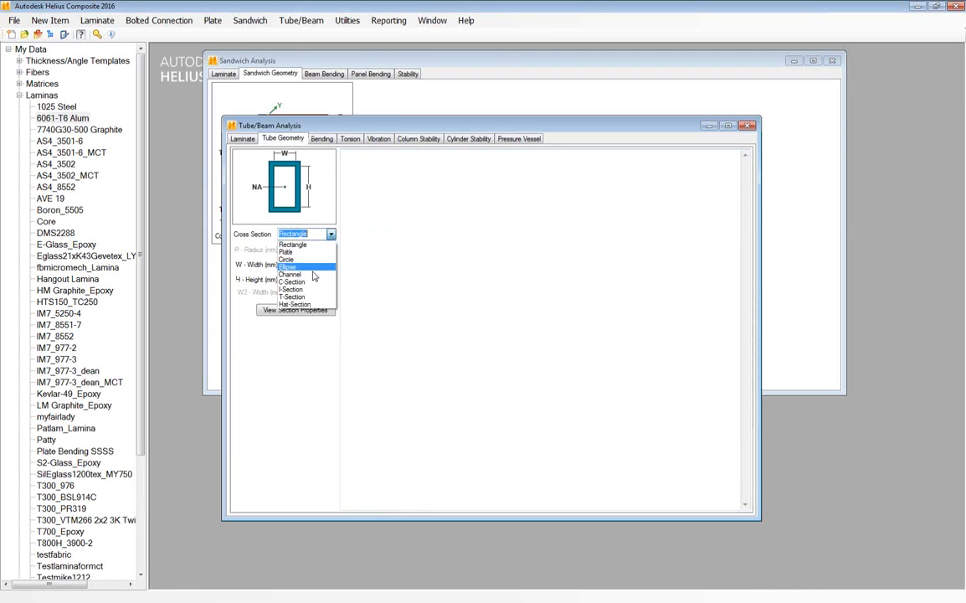
{"action": "left_click", "coordinate": [301, 289]}
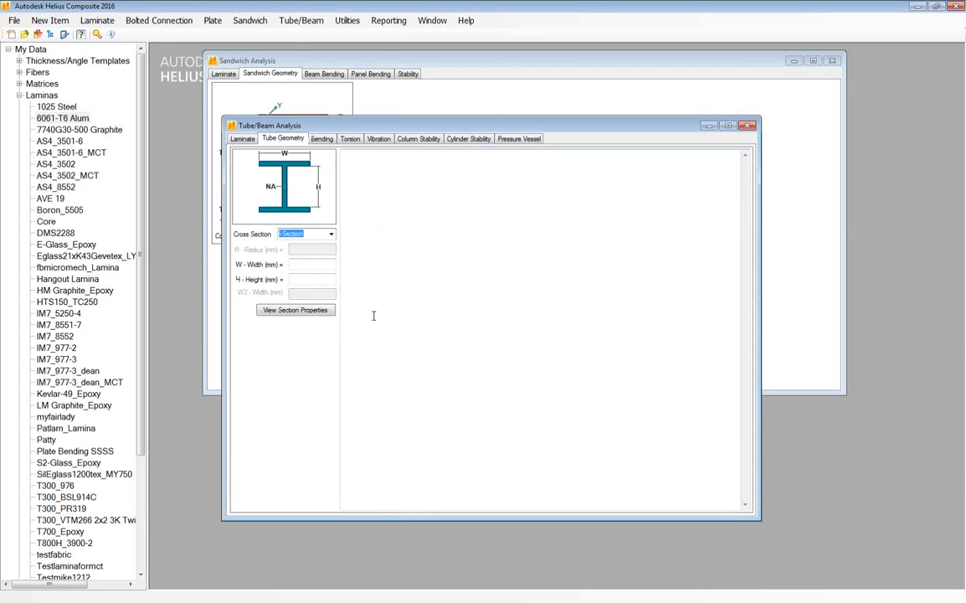
- Review the bending and torsion inputs for the I-Section and look through the available cross-section shapes
{"action": "left_click", "coordinate": [321, 140]}
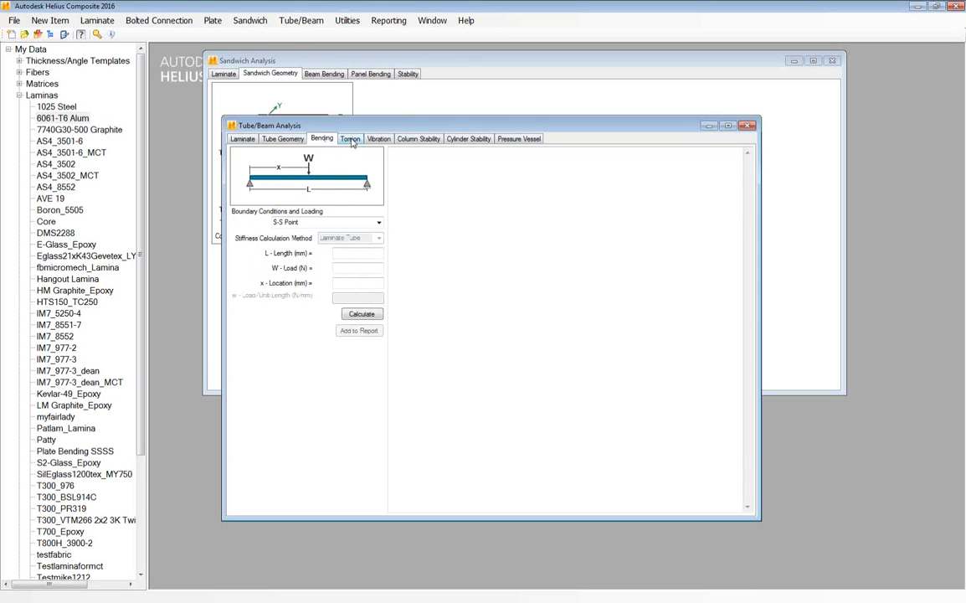
{"action": "left_click", "coordinate": [351, 140]}
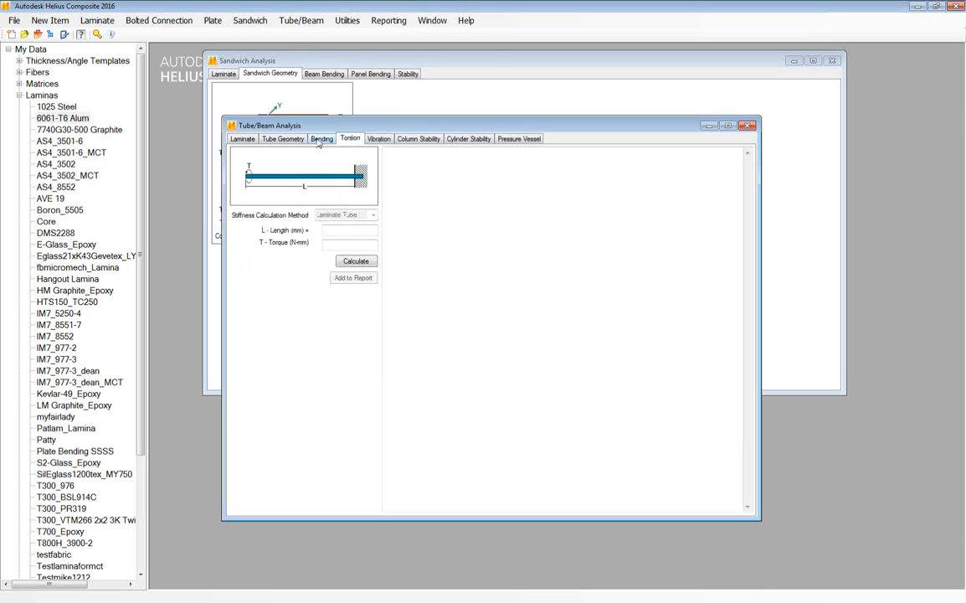
{"action": "left_click", "coordinate": [321, 139]}
{"action": "left_click", "coordinate": [283, 139]}
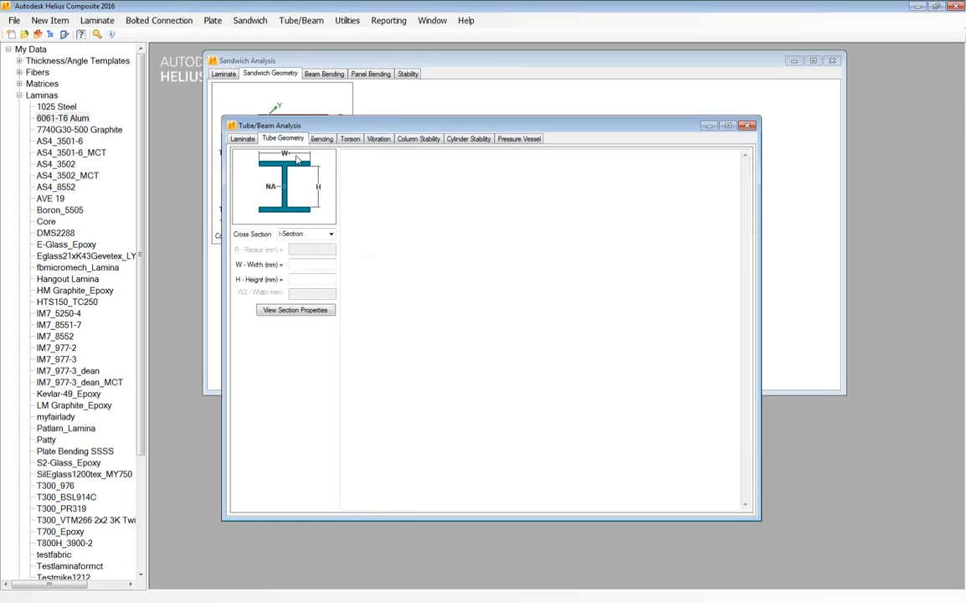
{"action": "left_click", "coordinate": [331, 235]}
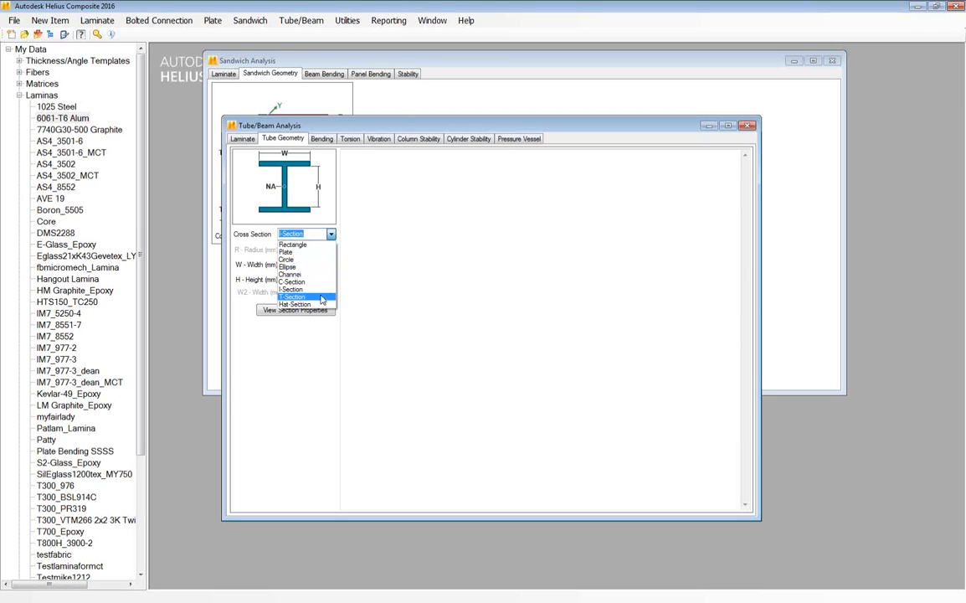
{"action": "left_click", "coordinate": [373, 255]}
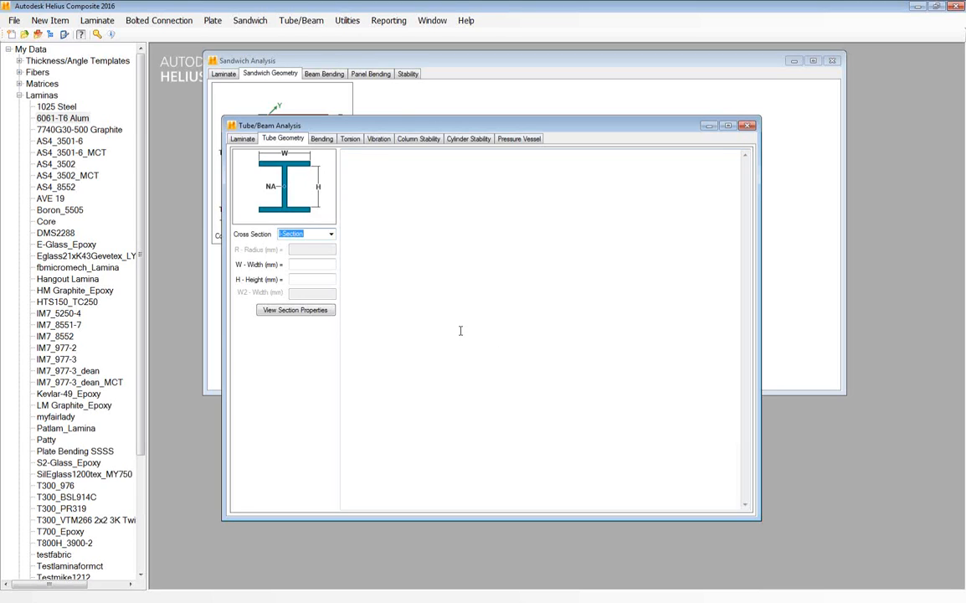
{"action": "left_click", "coordinate": [331, 233]}
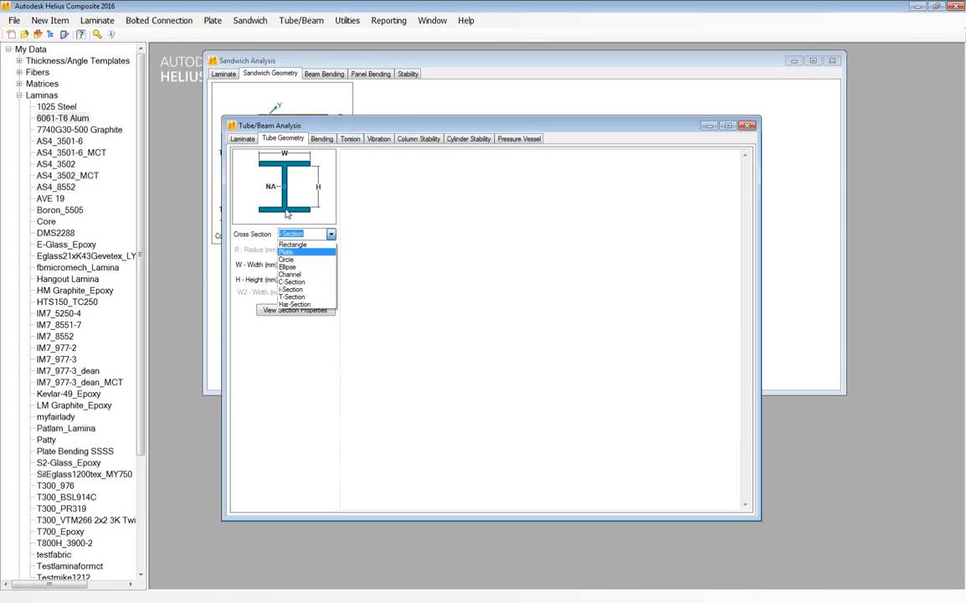
{"action": "left_click", "coordinate": [331, 234]}
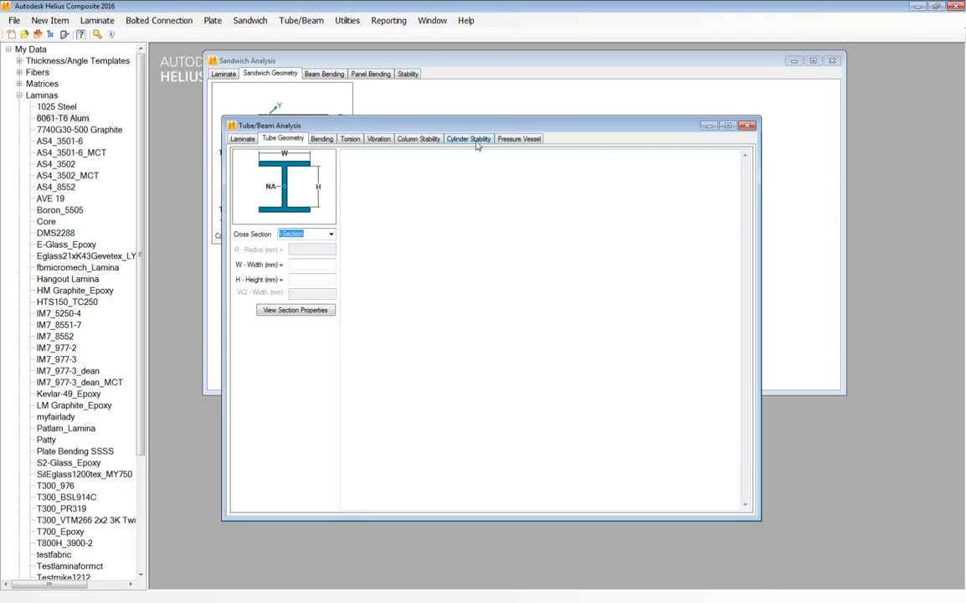
- Set the tube cross section to Circle and view the pressure vessel inputs this makes available
{"action": "left_click", "coordinate": [506, 140]}
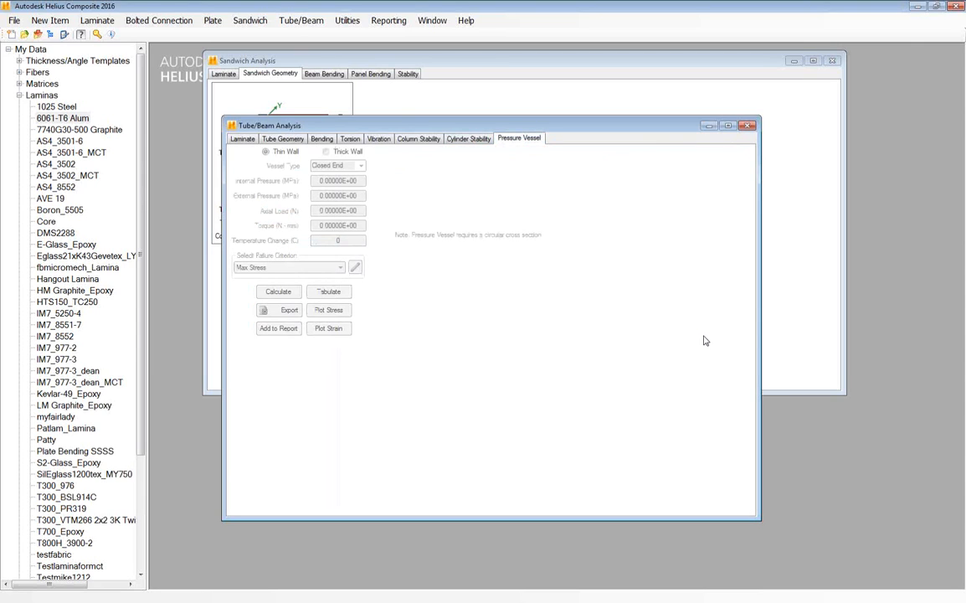
{"action": "left_click", "coordinate": [281, 138]}
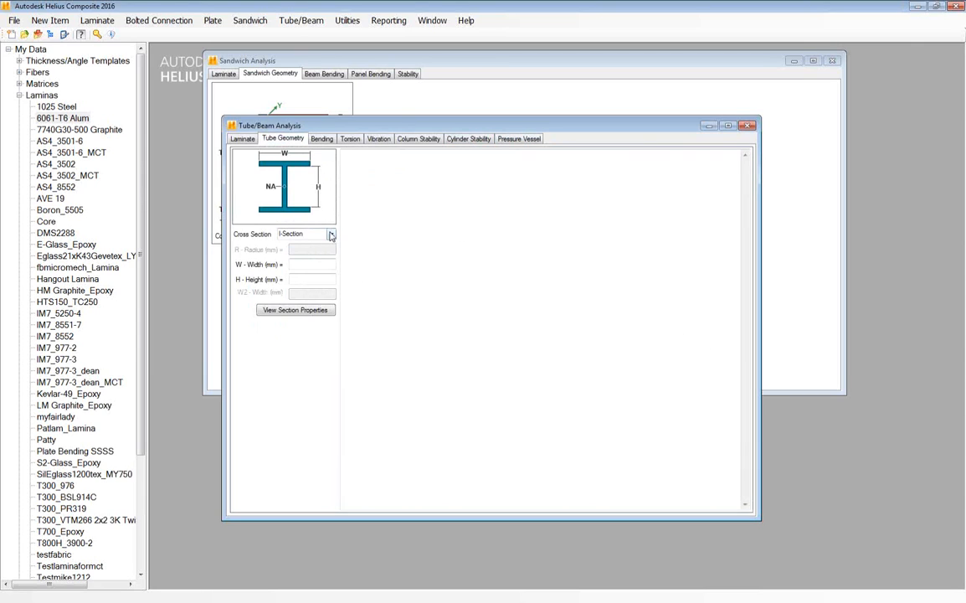
{"action": "left_click", "coordinate": [308, 234]}
{"action": "left_click", "coordinate": [309, 259]}
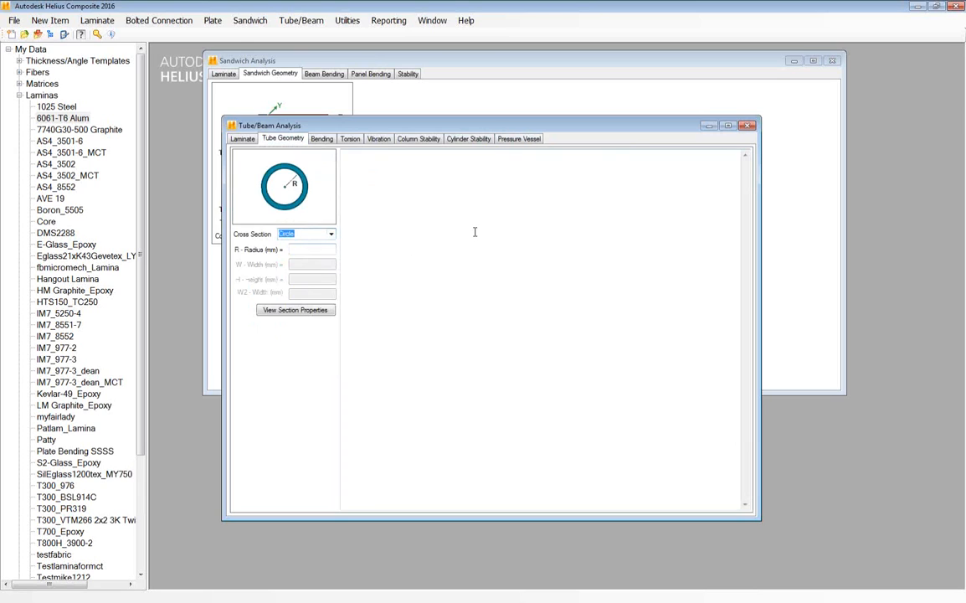
{"action": "left_click", "coordinate": [317, 250]}
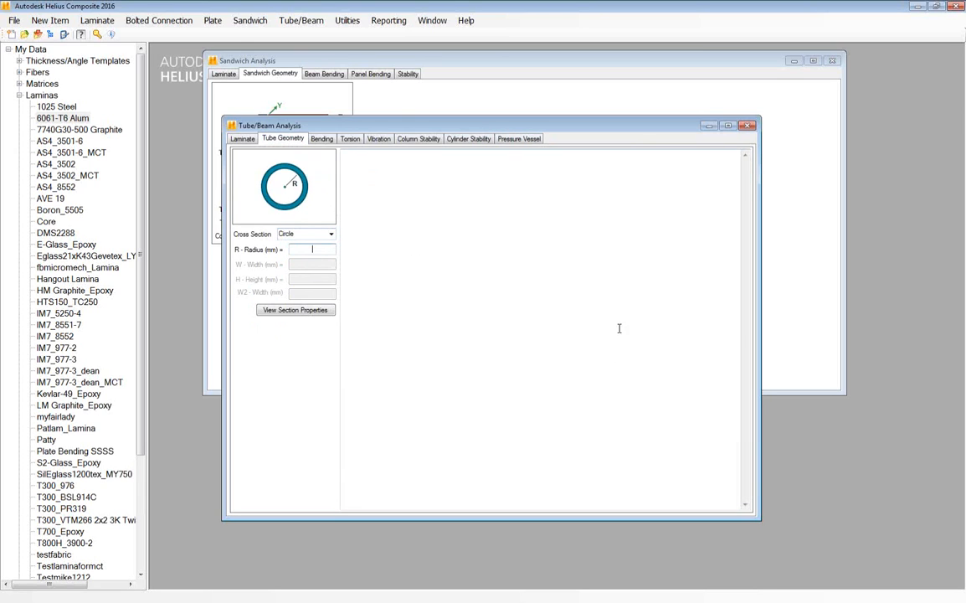
{"action": "left_click", "coordinate": [516, 140]}
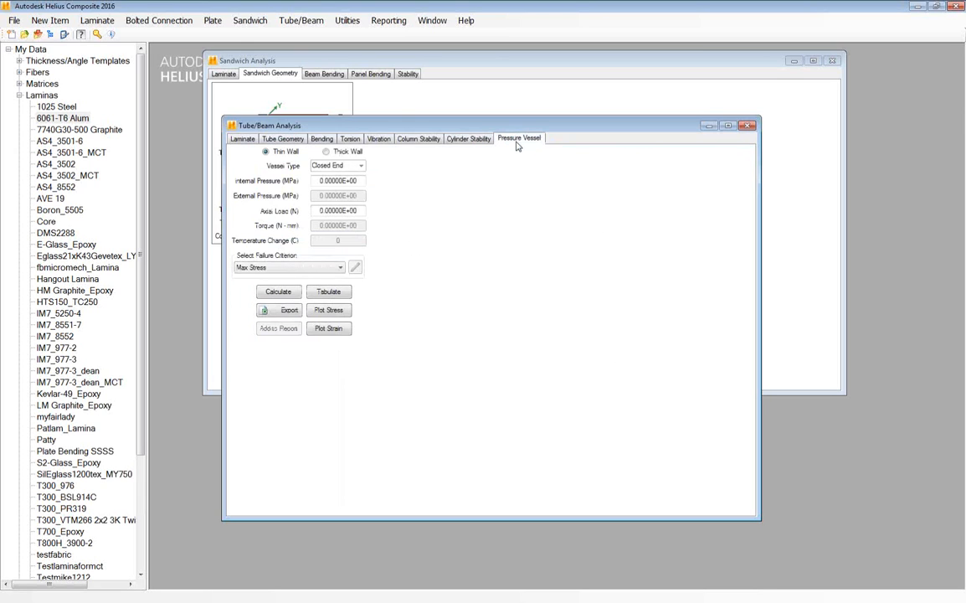
{"action": "left_click", "coordinate": [322, 177]}
- Show the tube/beam laminate definition, widen and lower its window, and bring the Sandwich Analysis window to the front
{"action": "left_click", "coordinate": [242, 139]}
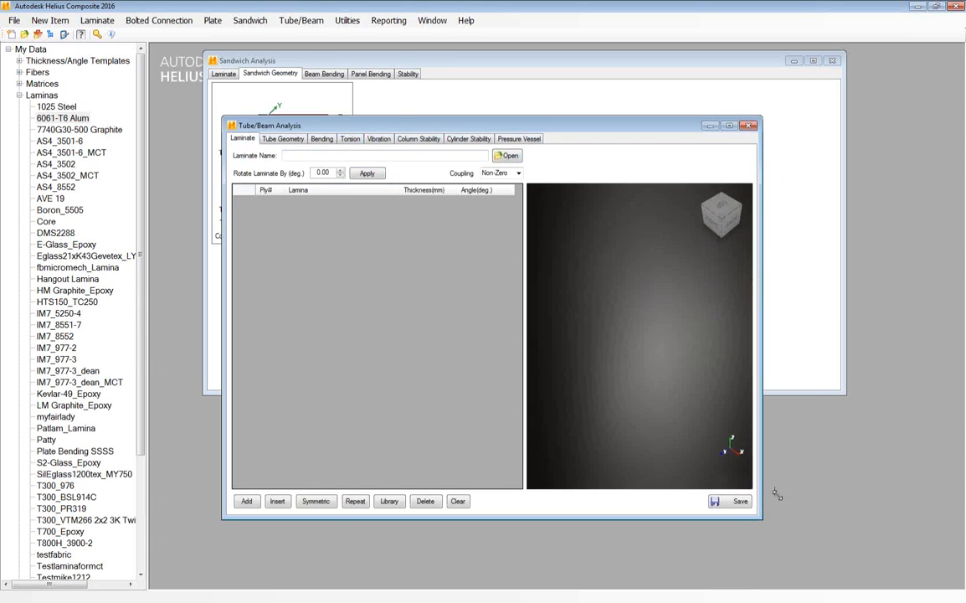
{"action": "left_click_drag", "start_coordinate": [759, 519], "coordinate": [888, 479]}
{"action": "left_click_drag", "start_coordinate": [495, 126], "coordinate": [475, 226]}
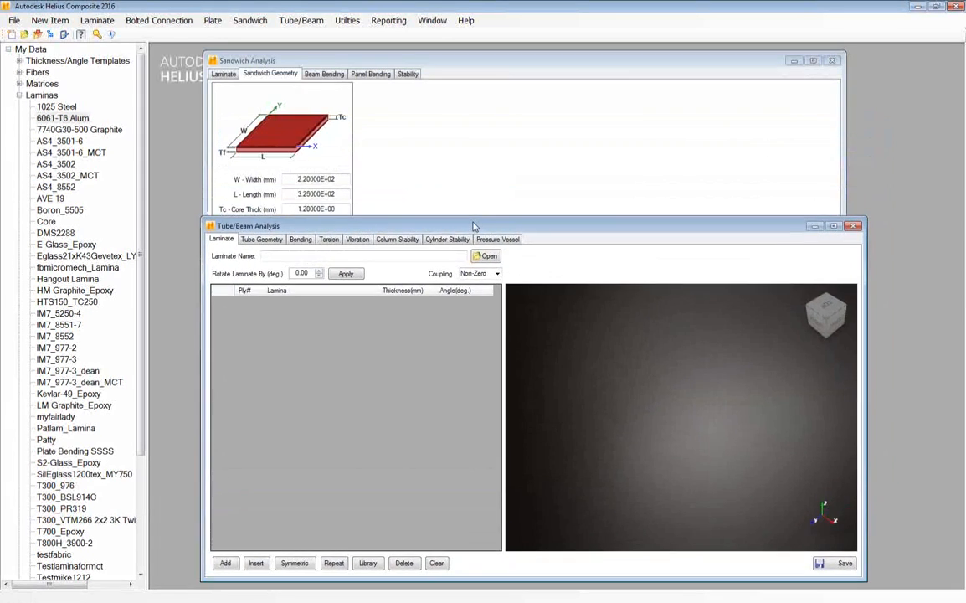
{"action": "left_click", "coordinate": [429, 121]}
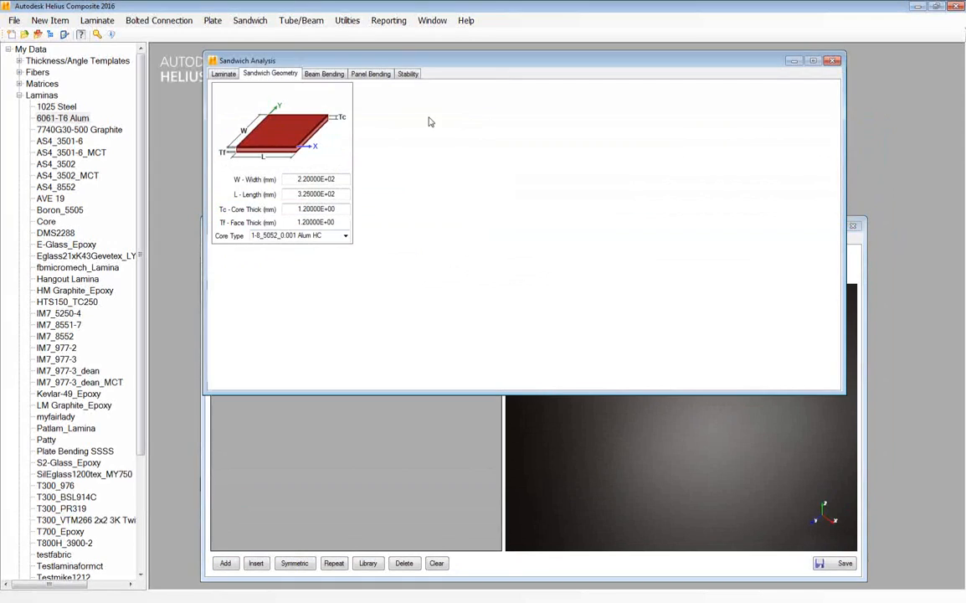
- Look through the sandwich beam bending results, panel bending, sandwich geometry and laminate definition
{"action": "left_click", "coordinate": [329, 76]}
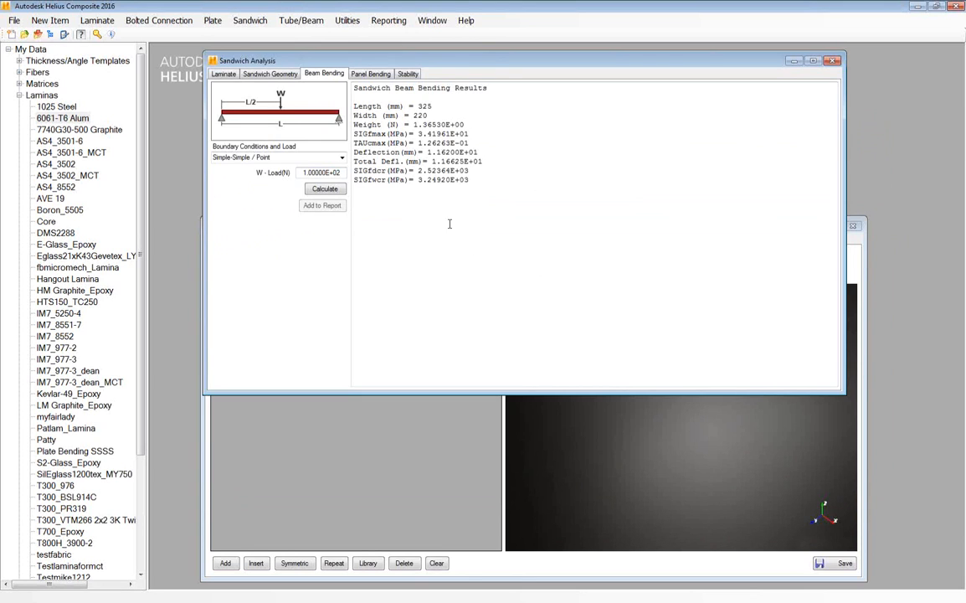
{"action": "left_click", "coordinate": [365, 76]}
{"action": "left_click", "coordinate": [323, 74]}
{"action": "left_click", "coordinate": [253, 76]}
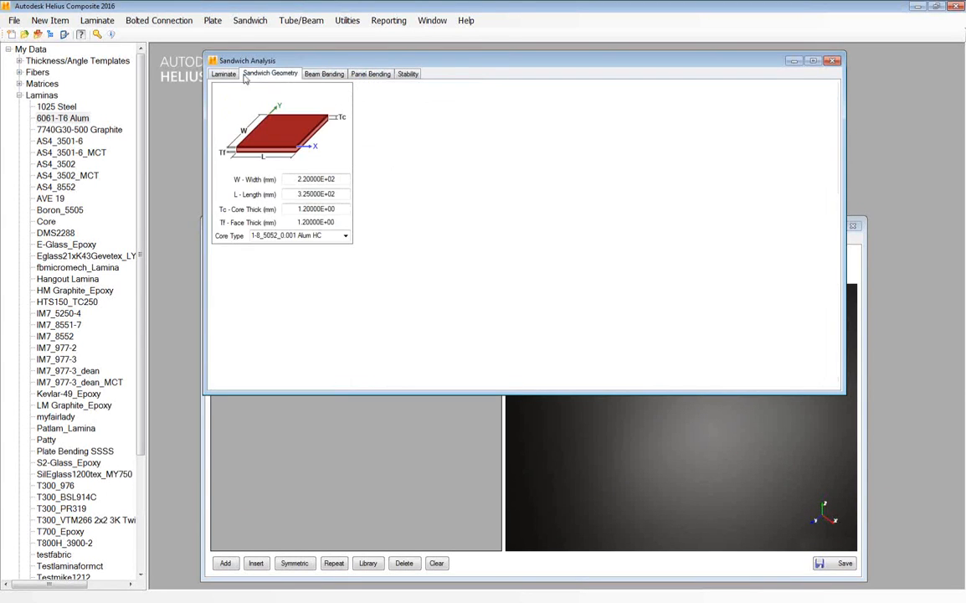
{"action": "left_click", "coordinate": [221, 74]}
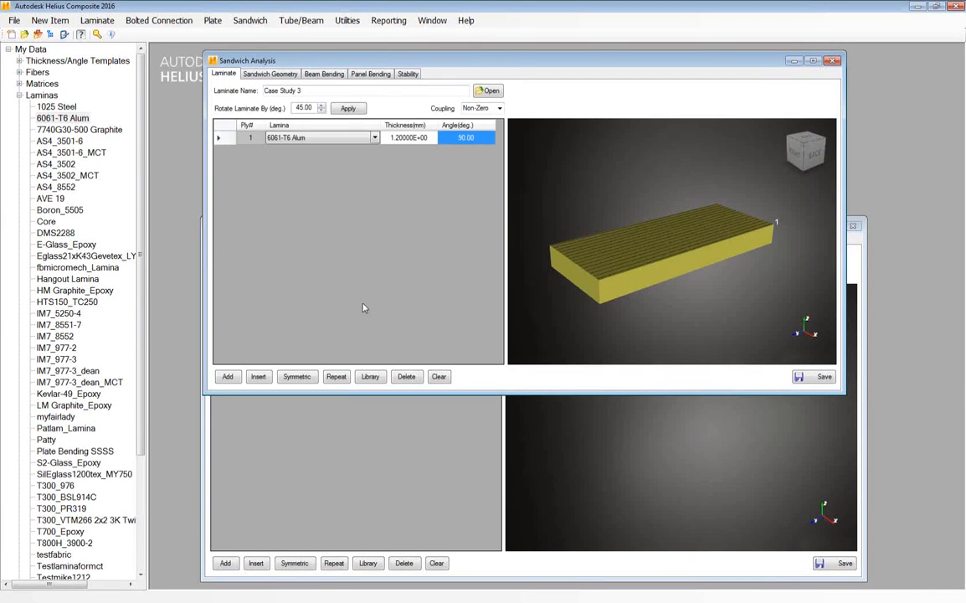
- Load the Case Study 2 laminate into the sandwich analysis and rotate it by 90 degrees
{"action": "left_click", "coordinate": [489, 91]}
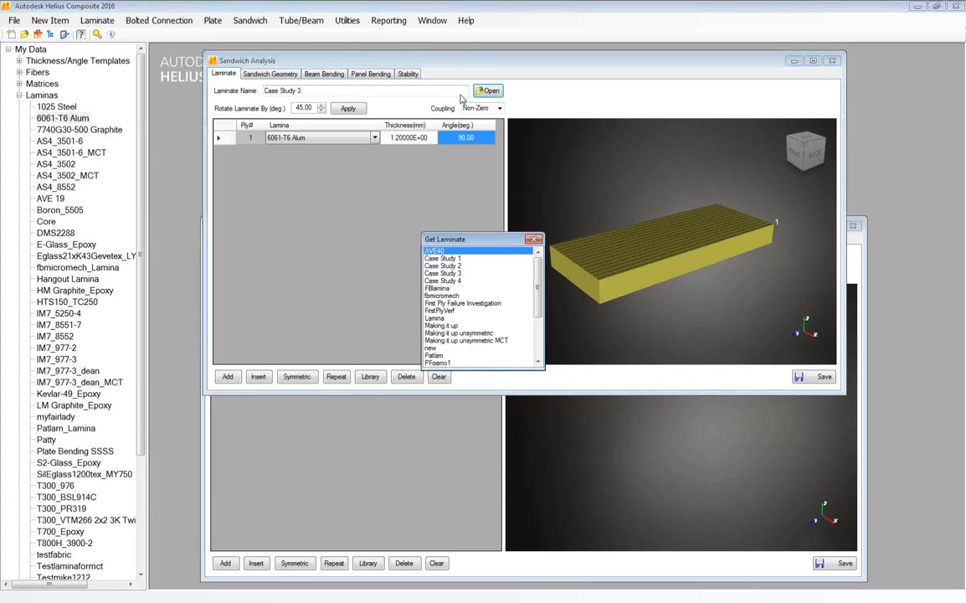
{"action": "double_click", "coordinate": [444, 265]}
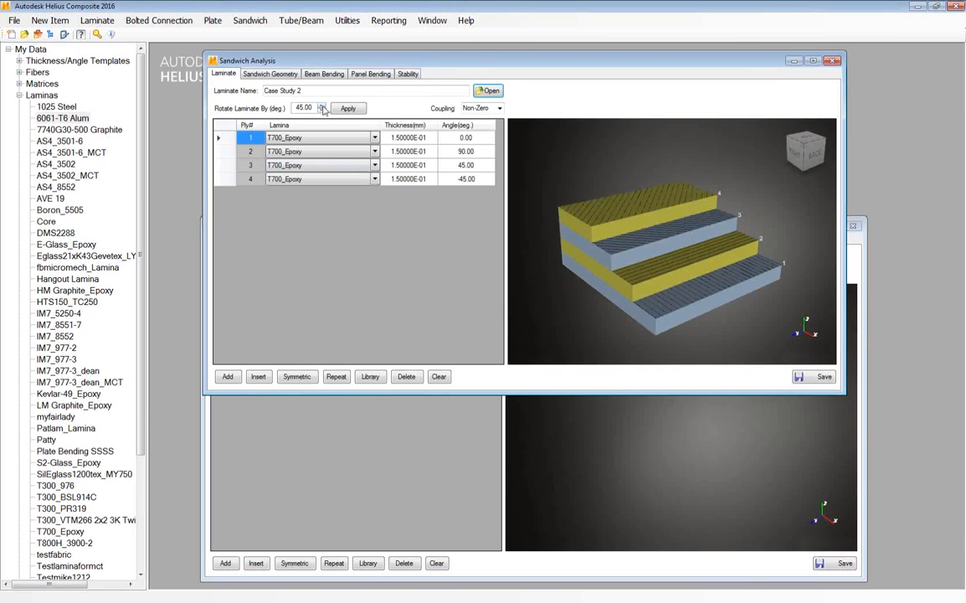
{"action": "left_click_drag", "start_coordinate": [309, 106], "coordinate": [274, 110]}
{"action": "type", "text": "0"}
{"action": "left_click", "coordinate": [343, 108]}
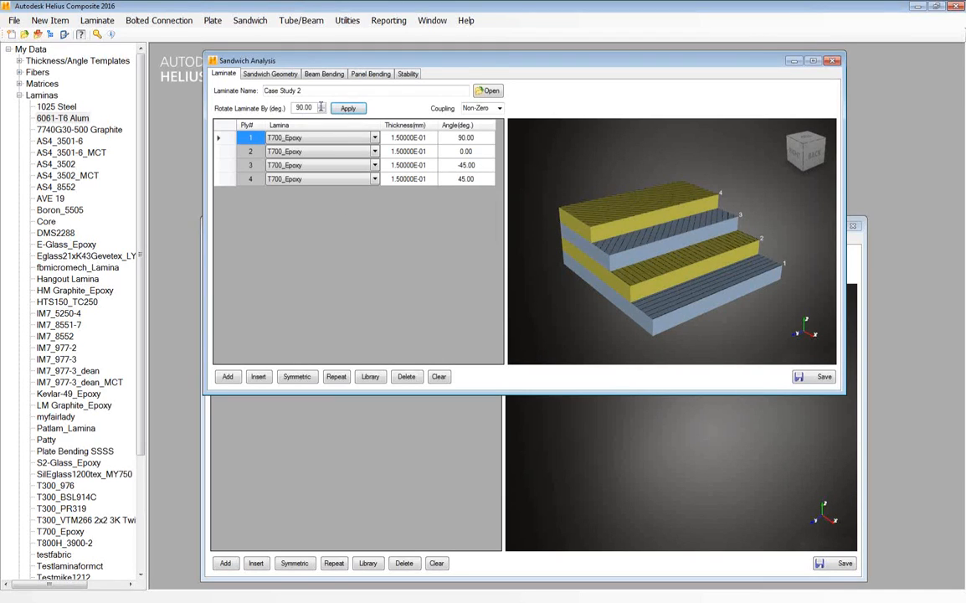
- Check the sandwich geometry and recalculate beam bending for the rotated Case Study 2 laminate
{"action": "left_click", "coordinate": [283, 75]}
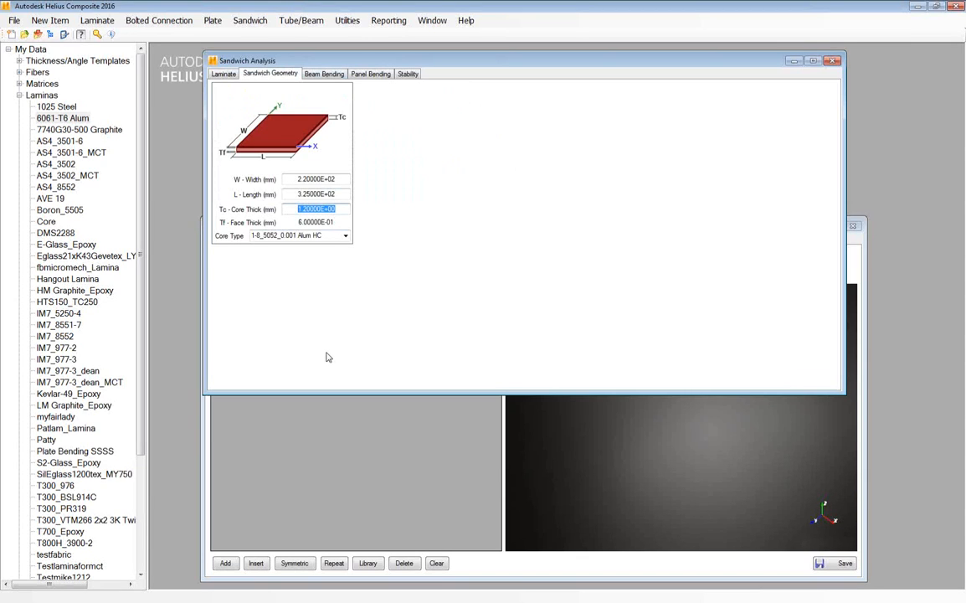
{"action": "left_click", "coordinate": [309, 73]}
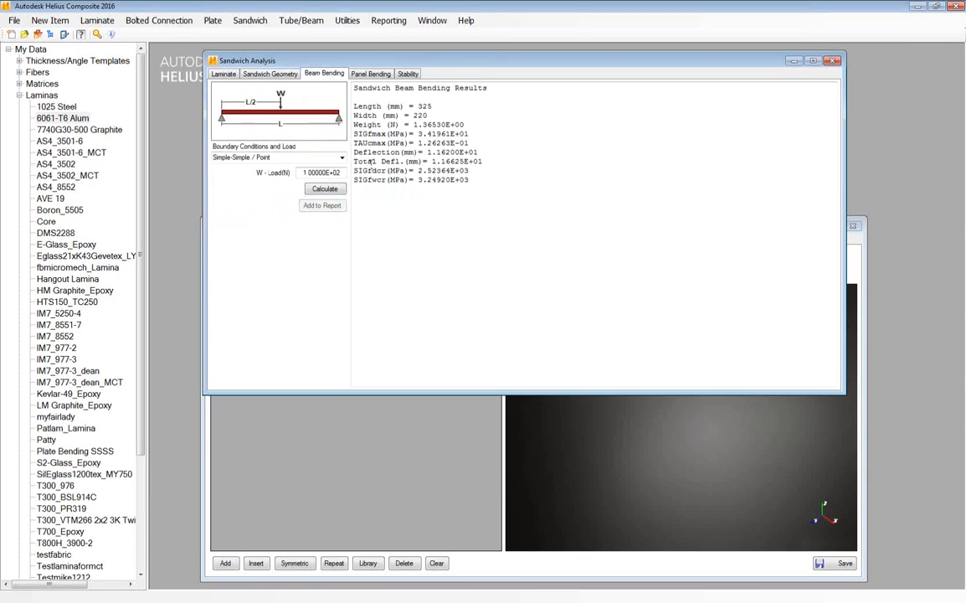
{"action": "left_click", "coordinate": [332, 192]}
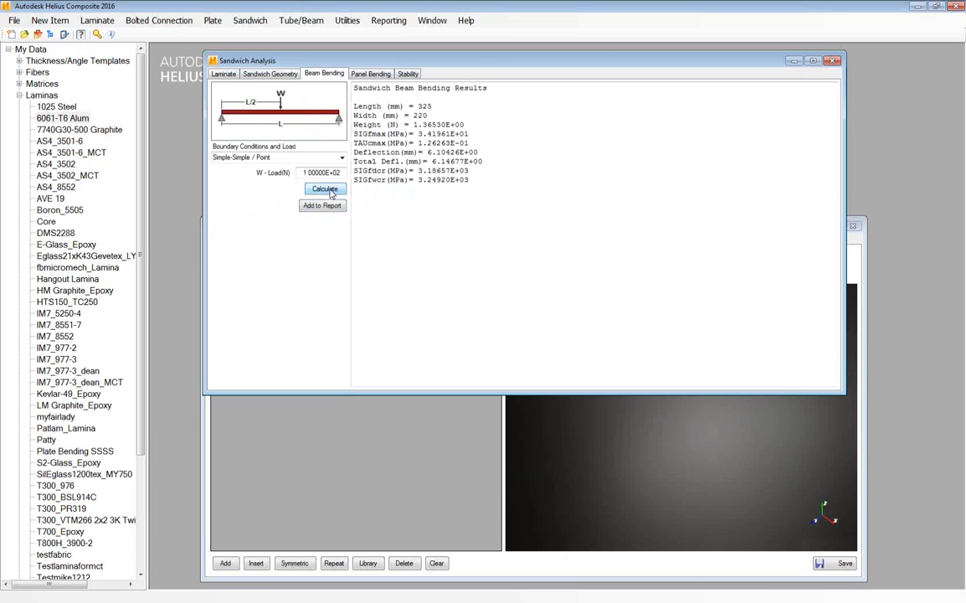
- Switch to the CompositeCaseStudy.xlsx workbook in Excel and compare its values with the weight in the beam bending results
{"action": "key", "text": "alt+Tab"}
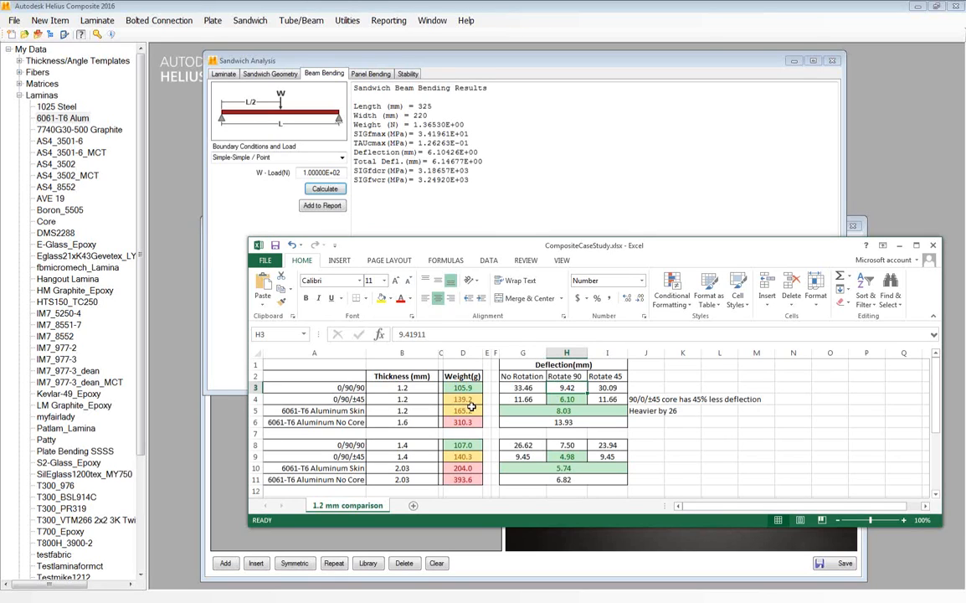
{"action": "left_click_drag", "start_coordinate": [471, 124], "coordinate": [414, 124]}
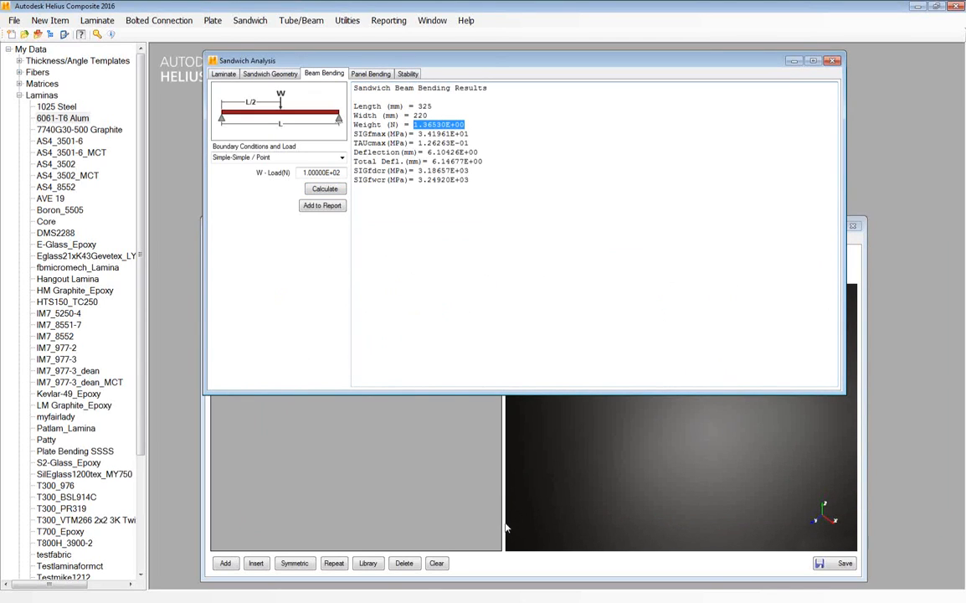
{"action": "left_click", "coordinate": [449, 526]}
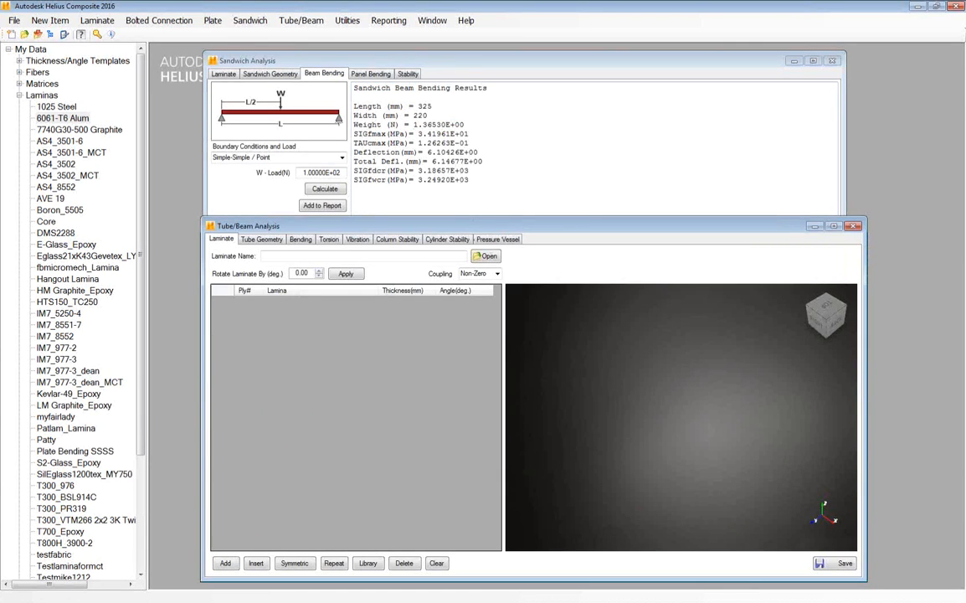
{"action": "key", "text": "alt+Tab"}
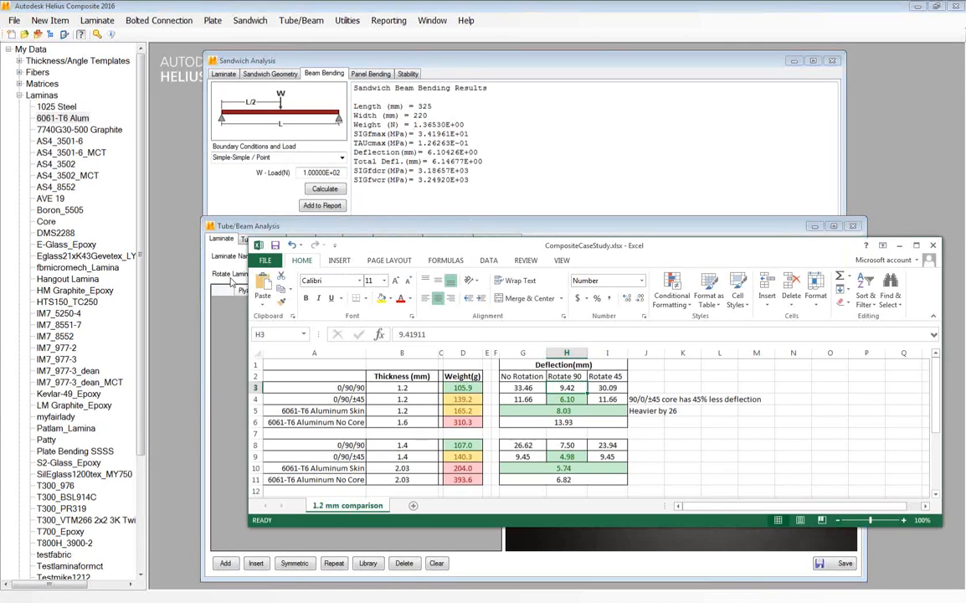
- Examine the spreadsheet weights of the 0/90/90 and 0/90/±45 laminates and the 6061-T6 aluminum skin and no-core rows
{"action": "left_click", "coordinate": [464, 390]}
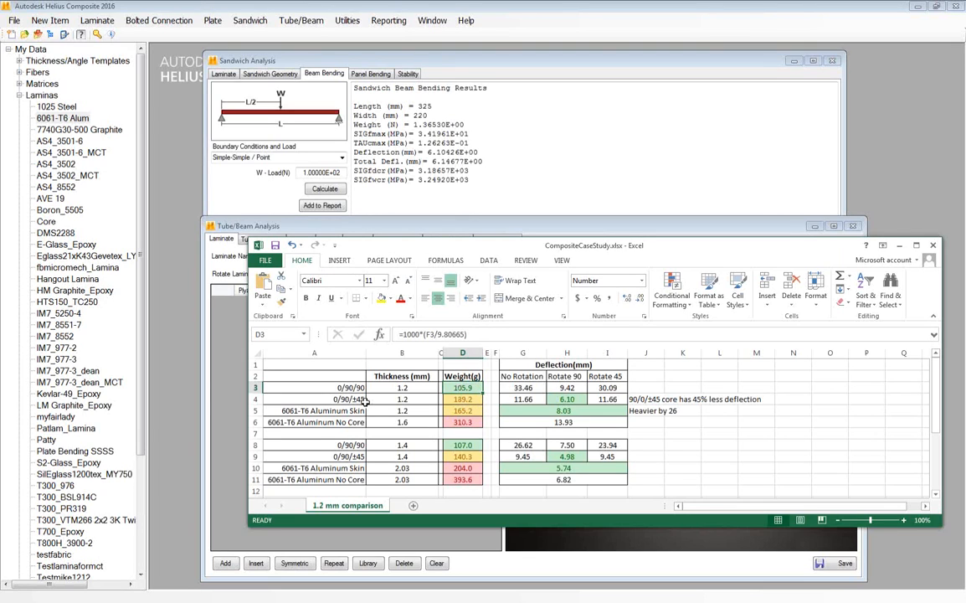
{"action": "left_click", "coordinate": [462, 401]}
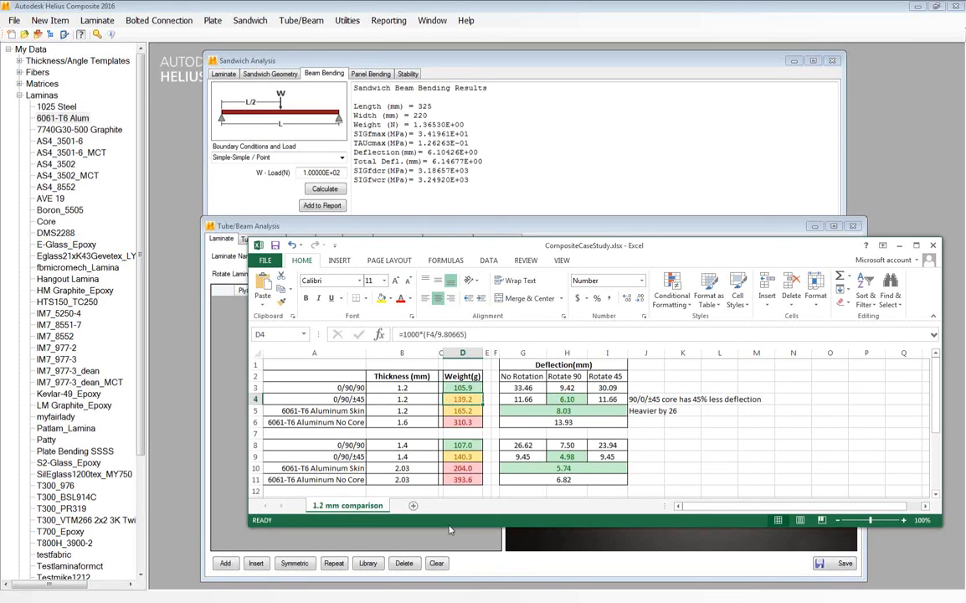
{"action": "left_click", "coordinate": [310, 419]}
{"action": "left_click", "coordinate": [312, 412]}
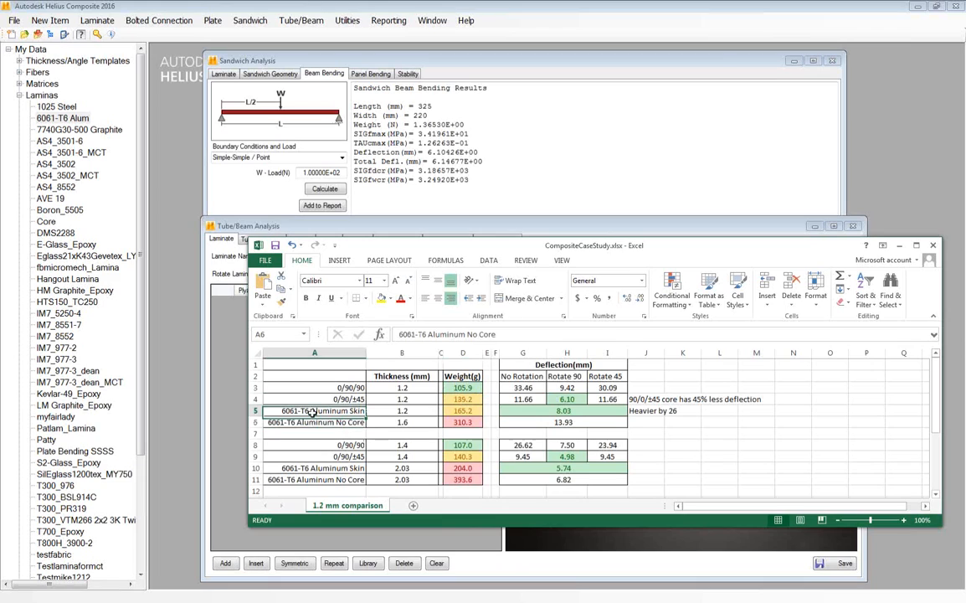
- Compare the weights and deflections of the 6061-T6 aluminum skin and no-core rows with the 0/90/±45 laminate rotated by 90 degrees
{"action": "left_click", "coordinate": [452, 412]}
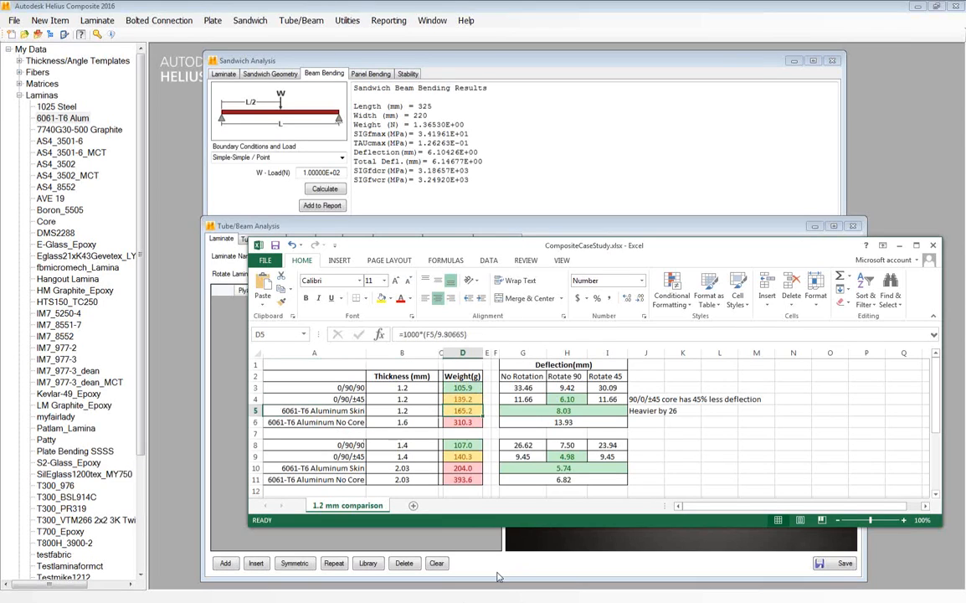
{"action": "left_click", "coordinate": [277, 421]}
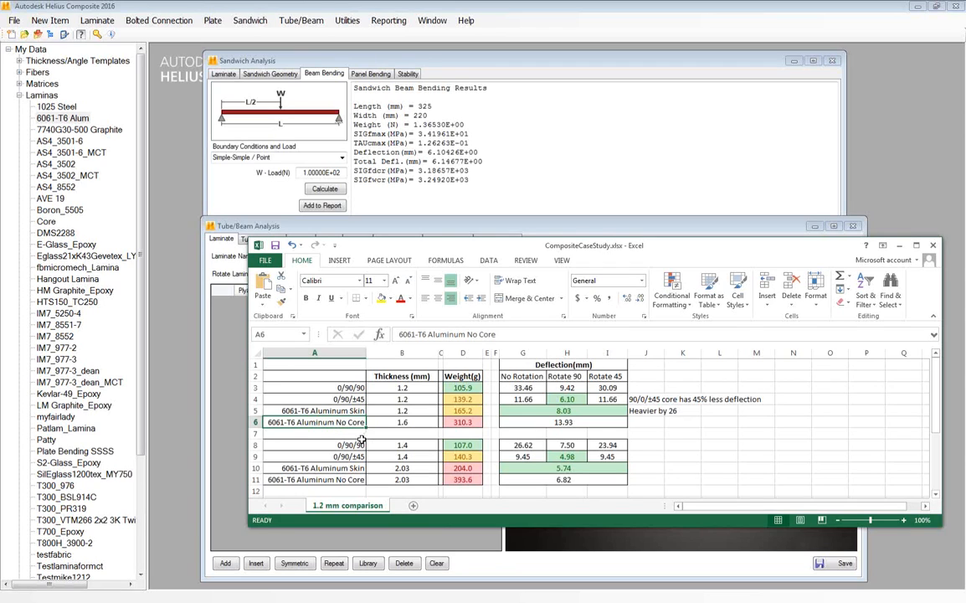
{"action": "left_click", "coordinate": [472, 425]}
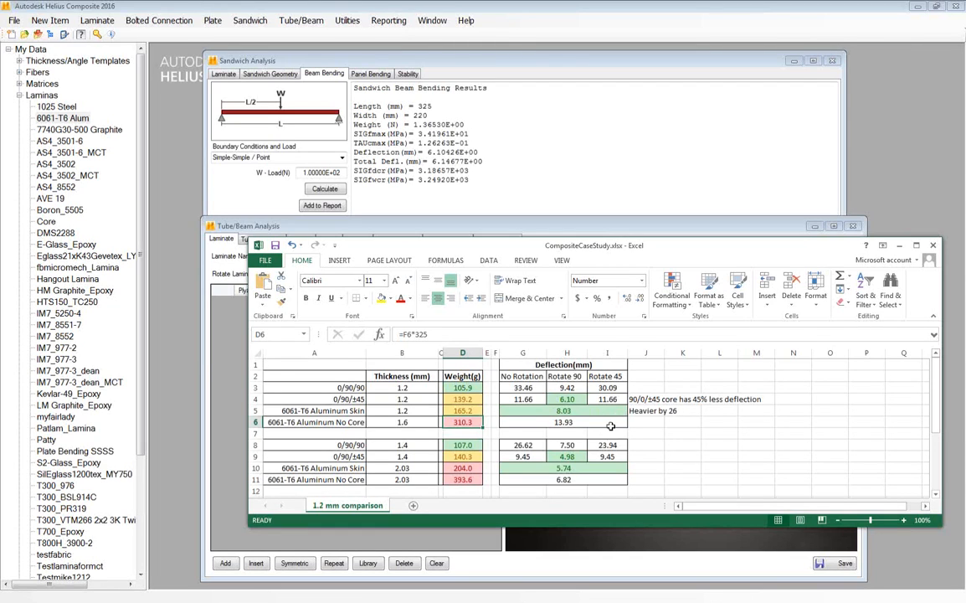
{"action": "left_click", "coordinate": [567, 401]}
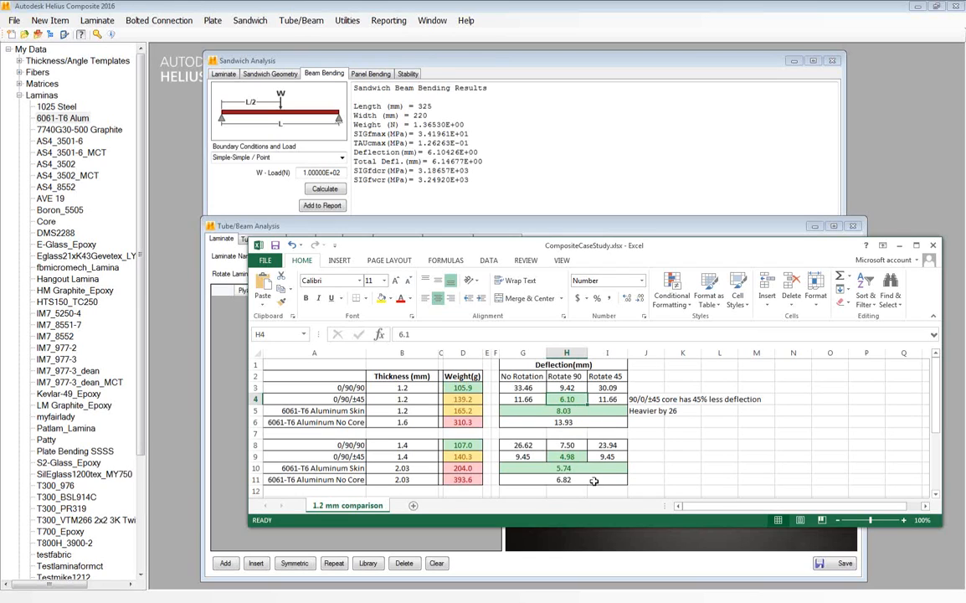
{"action": "left_click", "coordinate": [568, 411]}
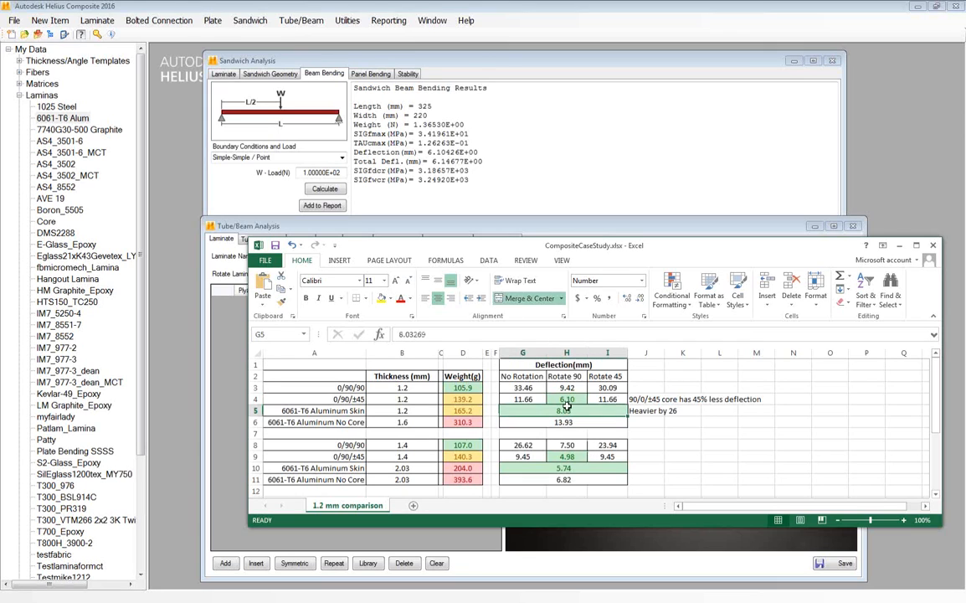
{"action": "left_click", "coordinate": [462, 411]}
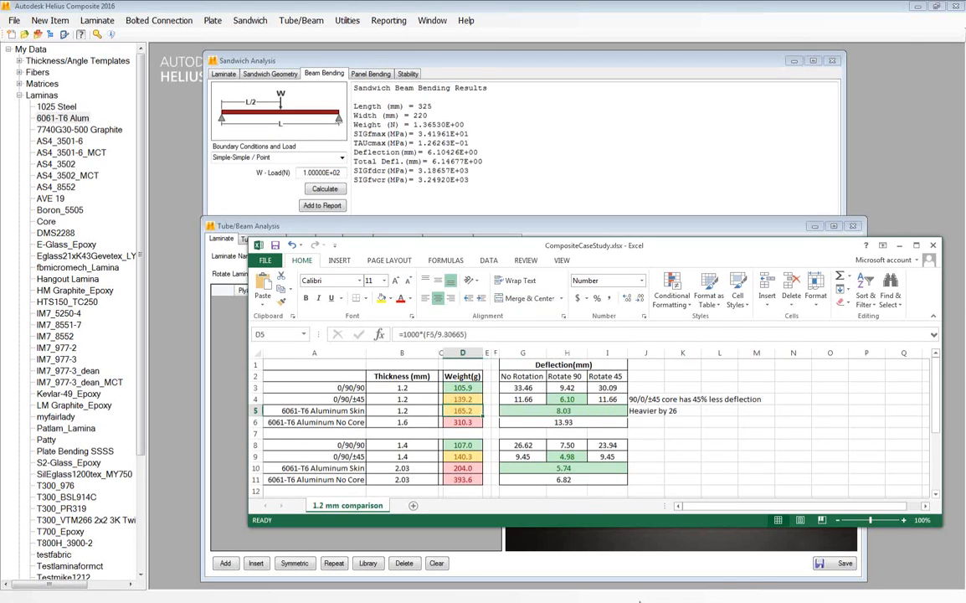
- Examine the second comparison block, covering the 1.4 mm laminates and 2.03 mm aluminum rows, for weight and deflection
{"action": "left_click", "coordinate": [682, 445]}
{"action": "left_click_drag", "start_coordinate": [358, 446], "coordinate": [570, 483]}
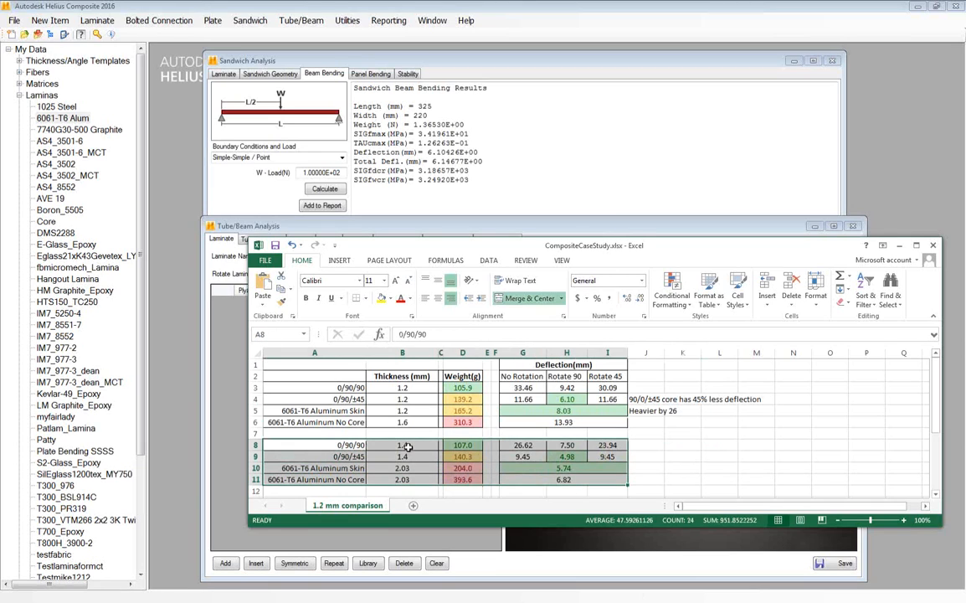
{"action": "left_click", "coordinate": [462, 445]}
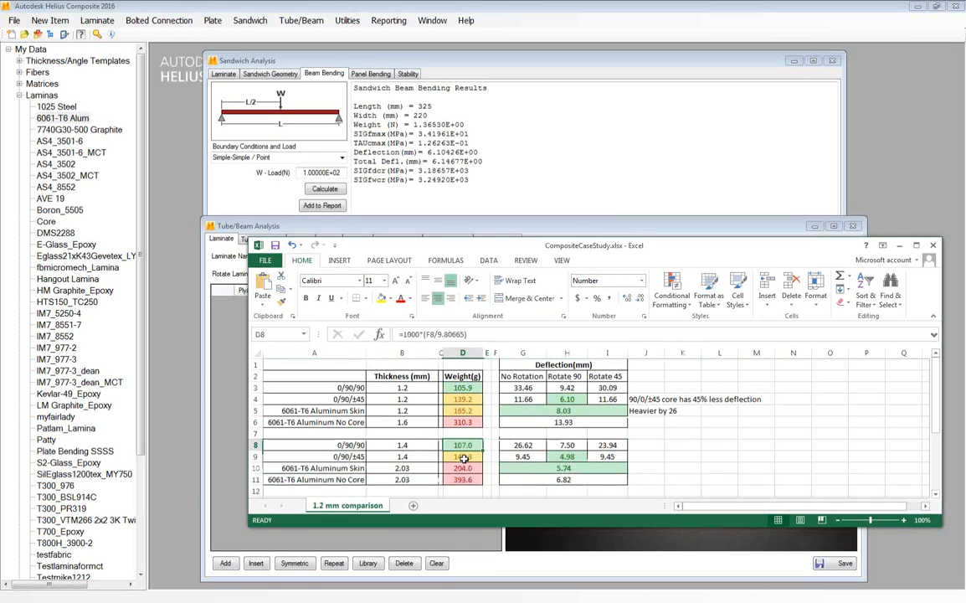
{"action": "left_click", "coordinate": [568, 446]}
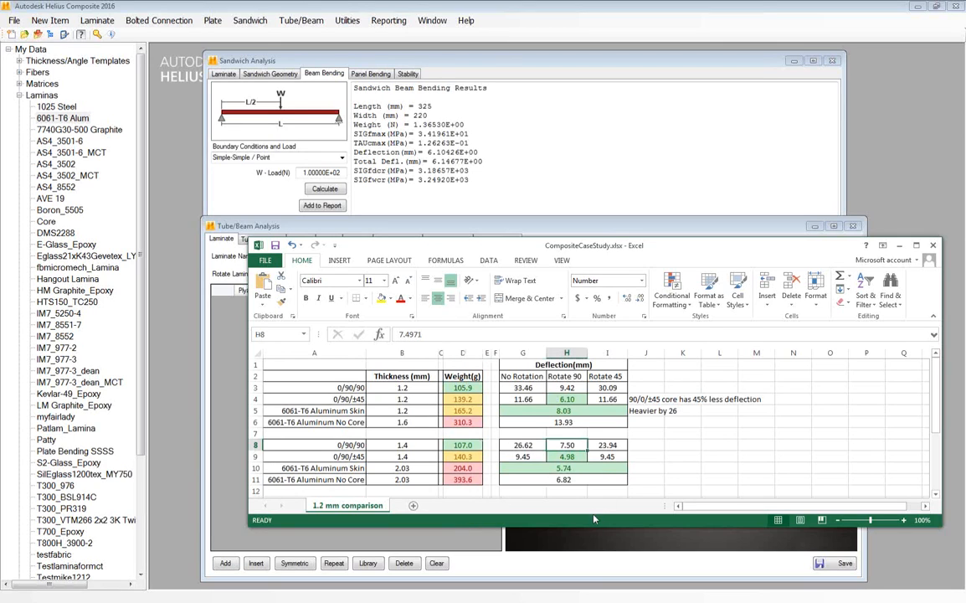
{"action": "left_click", "coordinate": [462, 479]}
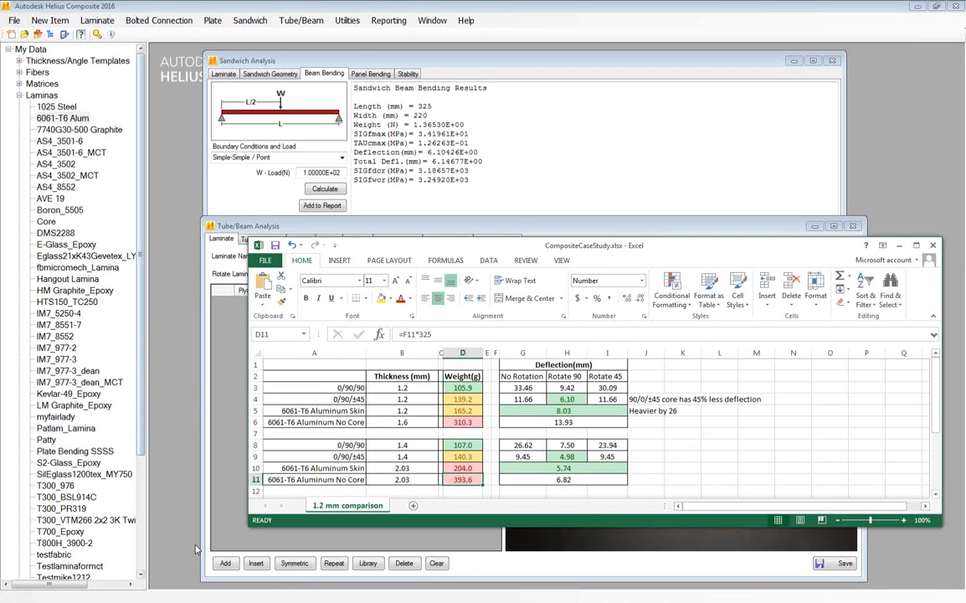
- Switch to the Helius Composite Case Study presentation in PowerPoint and go to the Conclusion slide
{"action": "key", "text": "alt+Tab"}
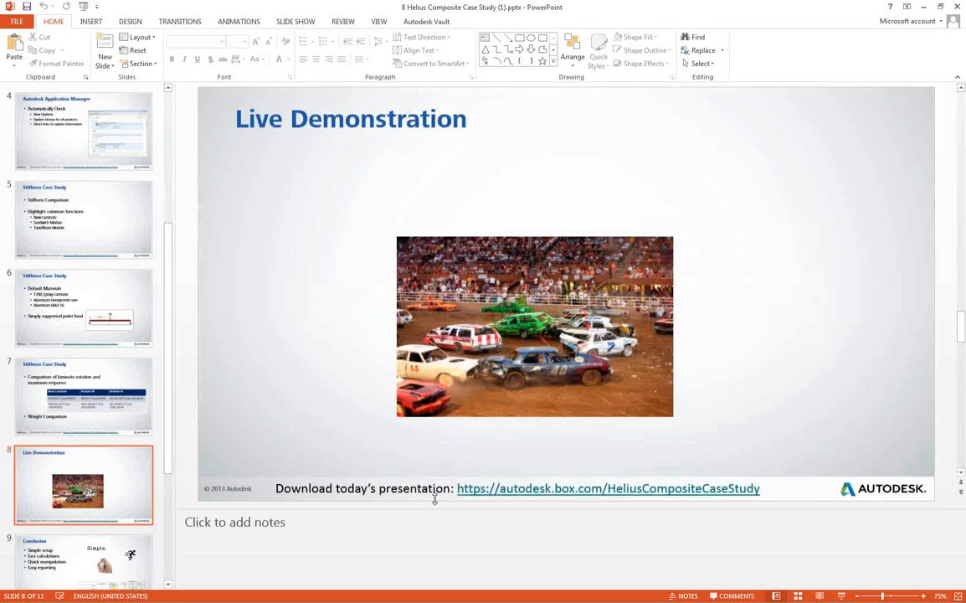
{"action": "left_click", "coordinate": [32, 568]}
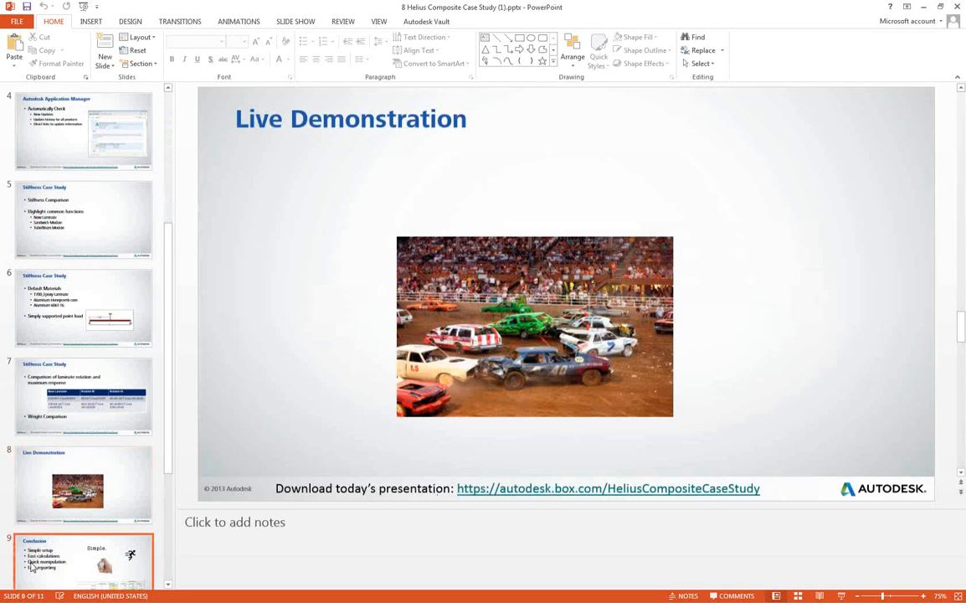
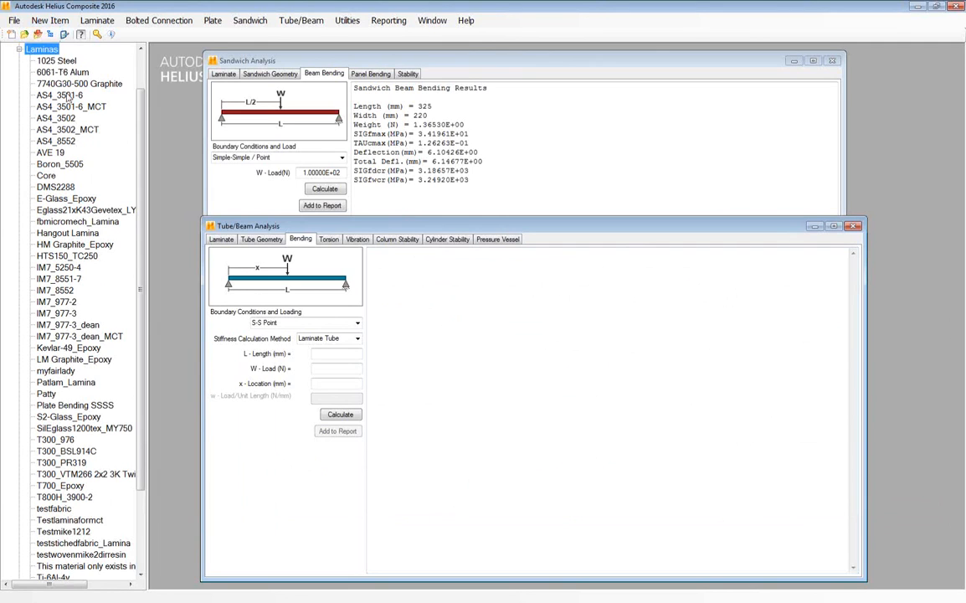
- Open a blank new lamina form in Helius Composite and review its required properties from composite type through density
{"action": "left_click", "coordinate": [51, 20]}
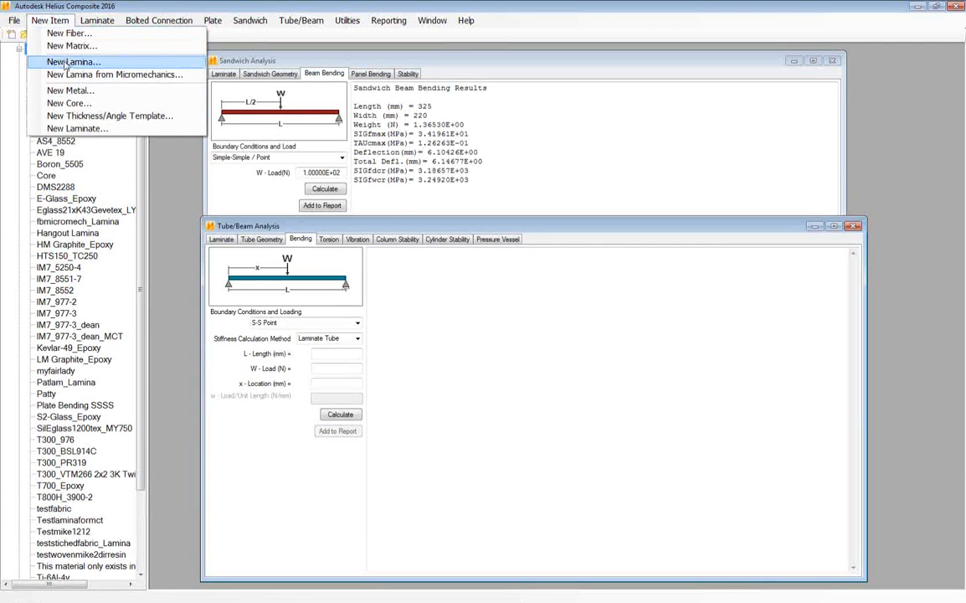
{"action": "left_click", "coordinate": [65, 62]}
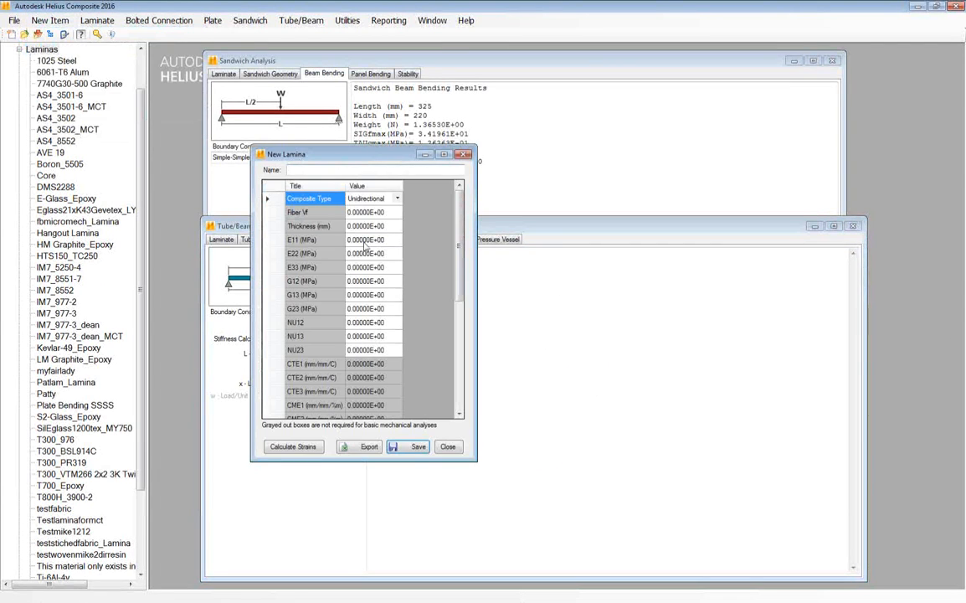
{"action": "left_click", "coordinate": [365, 241]}
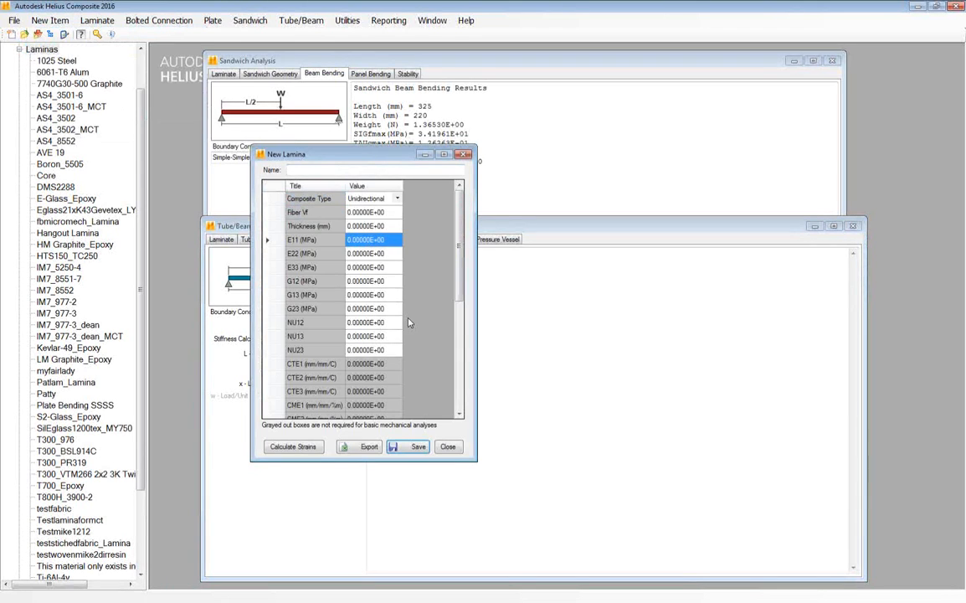
{"action": "scroll", "coordinate": [378, 283], "scroll_direction": "down", "scroll_amount": 1}
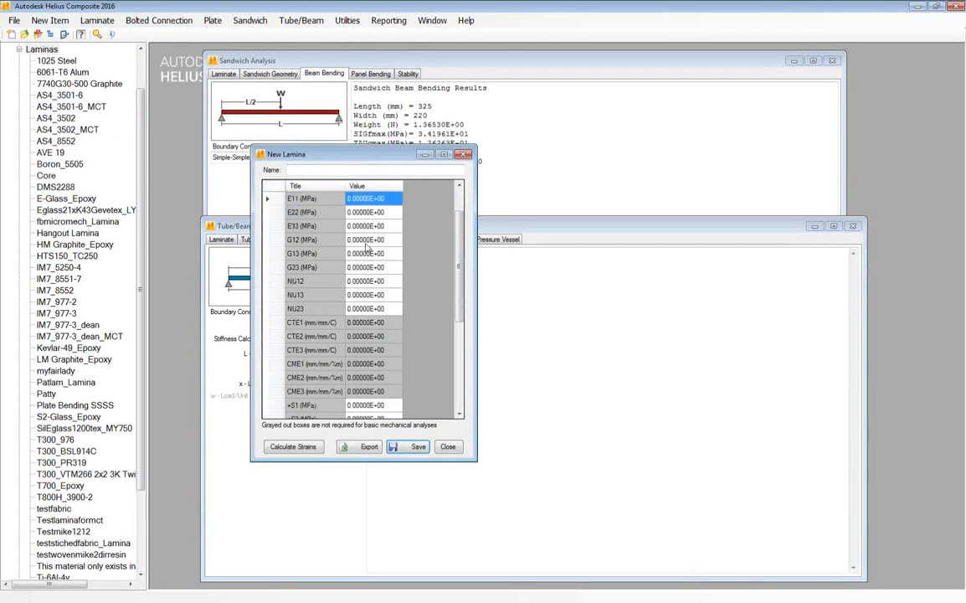
{"action": "left_click", "coordinate": [365, 201]}
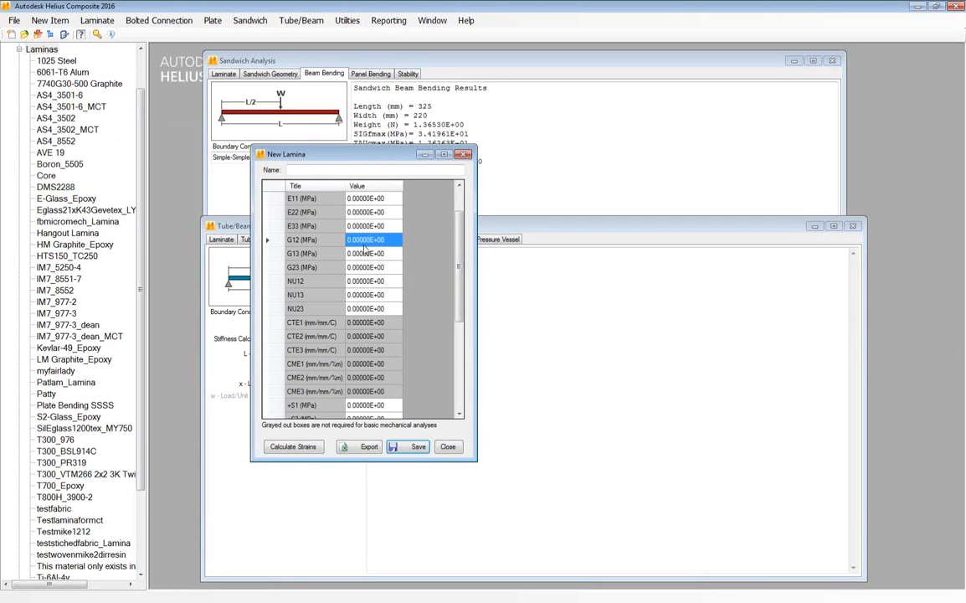
{"action": "scroll", "coordinate": [365, 246], "scroll_direction": "down", "scroll_amount": 1}
{"action": "left_click", "coordinate": [365, 240]}
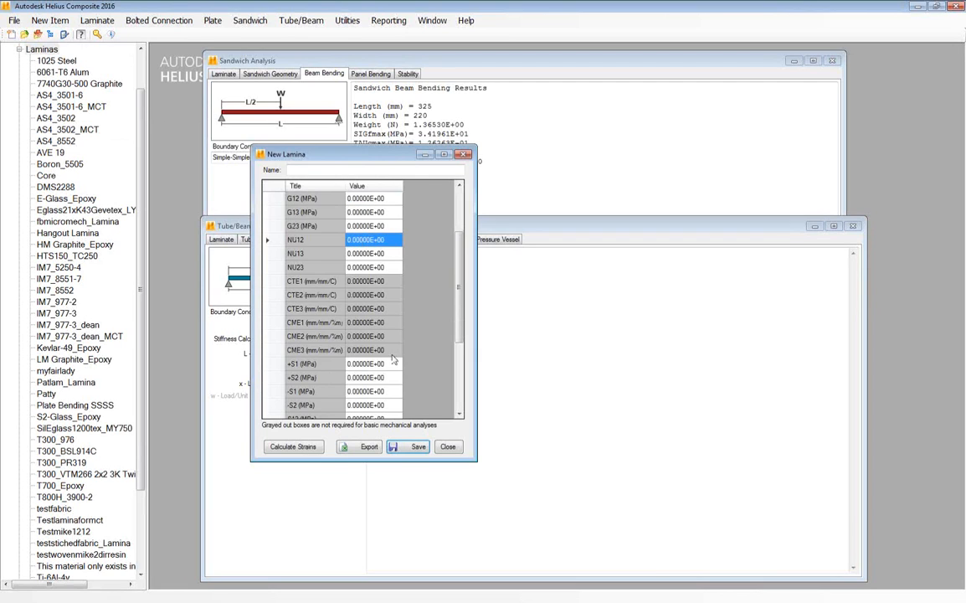
{"action": "scroll", "coordinate": [397, 372], "scroll_direction": "down", "scroll_amount": 2}
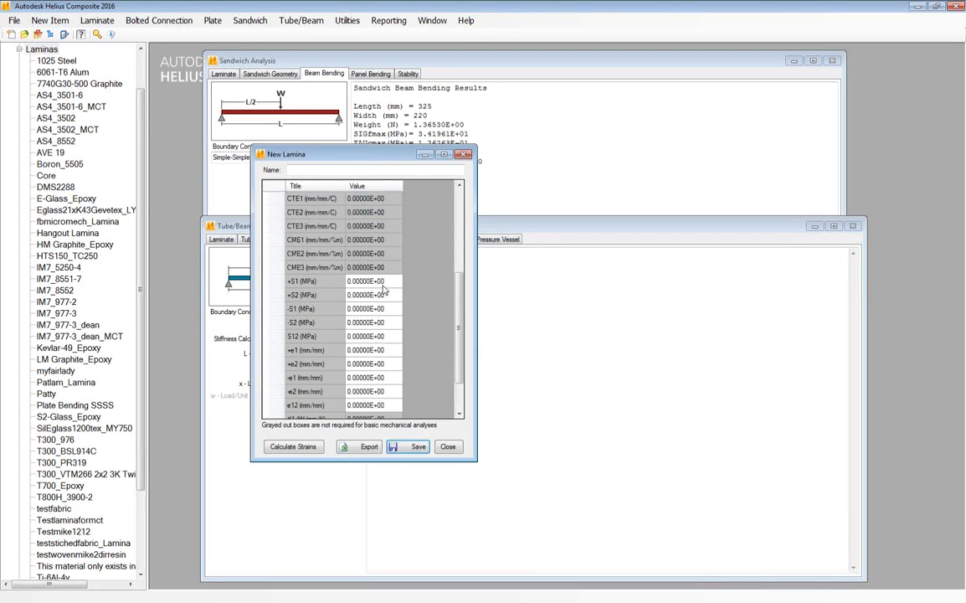
{"action": "scroll", "coordinate": [321, 356], "scroll_direction": "down", "scroll_amount": 2}
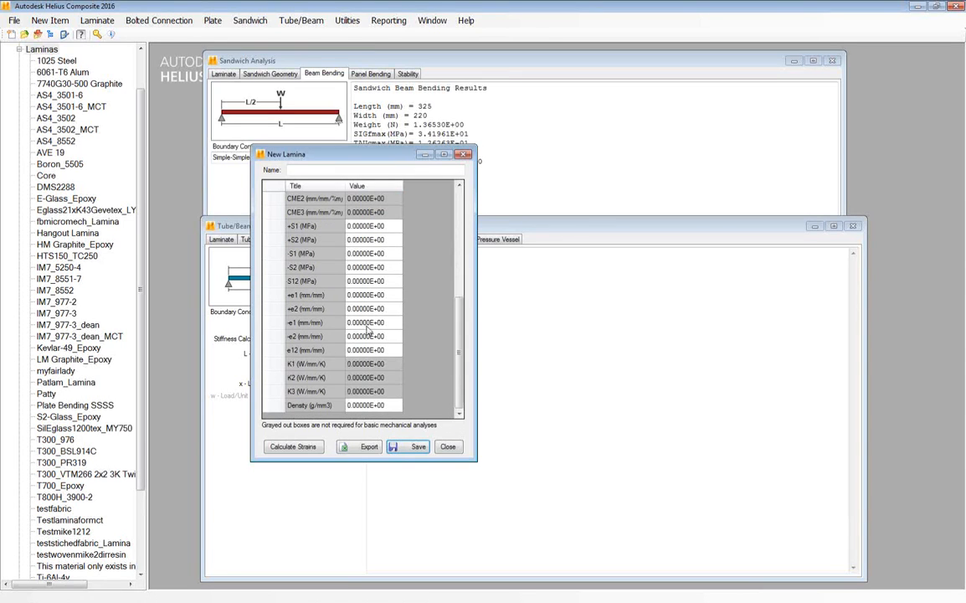
{"action": "left_click_drag", "start_coordinate": [460, 335], "coordinate": [465, 223]}
- Review the new lamina's modulus, shear, Poisson's ratio and strength entries again, and close the form without saving
{"action": "left_click", "coordinate": [367, 241]}
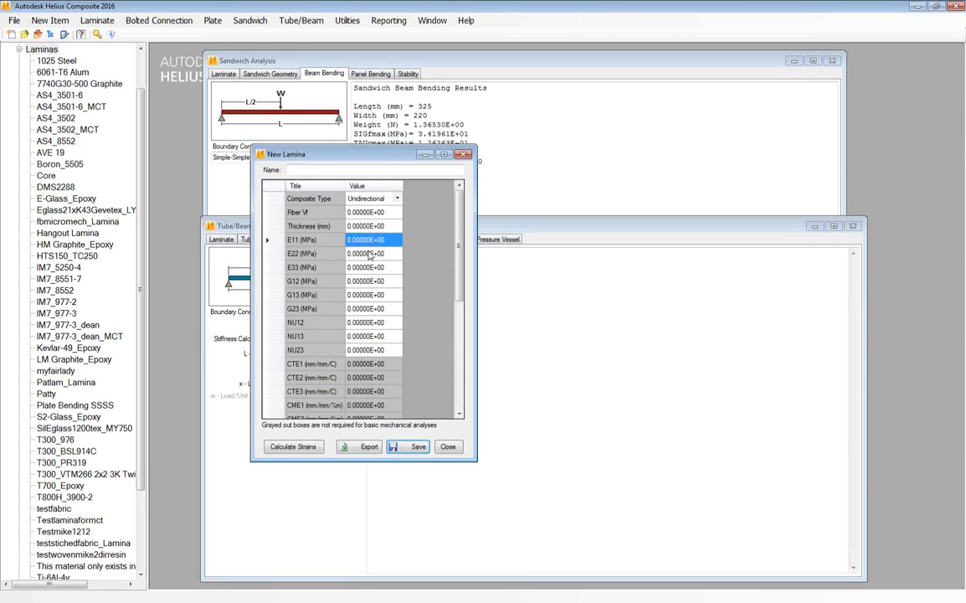
{"action": "left_click", "coordinate": [368, 280]}
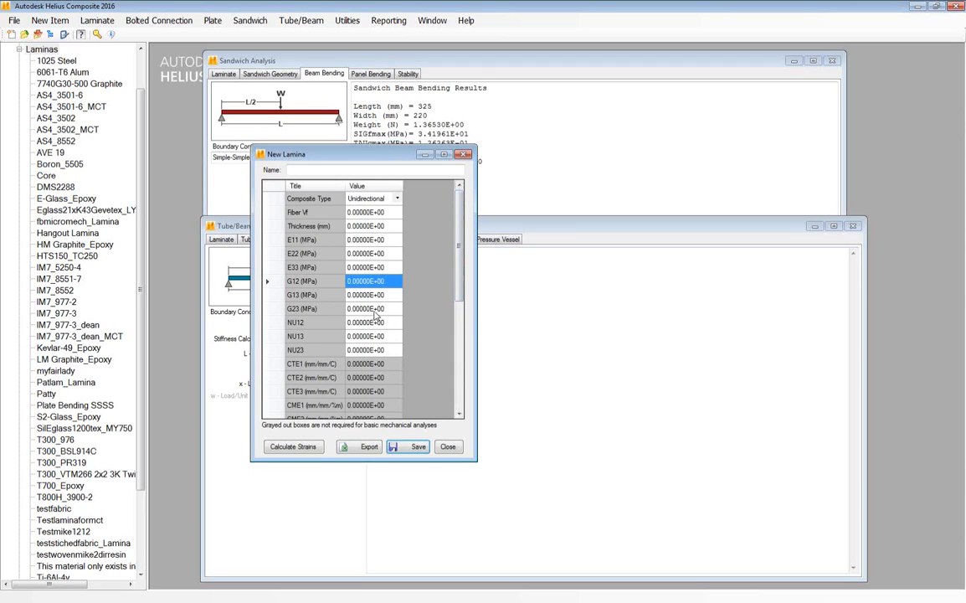
{"action": "left_click_drag", "start_coordinate": [461, 279], "coordinate": [465, 343]}
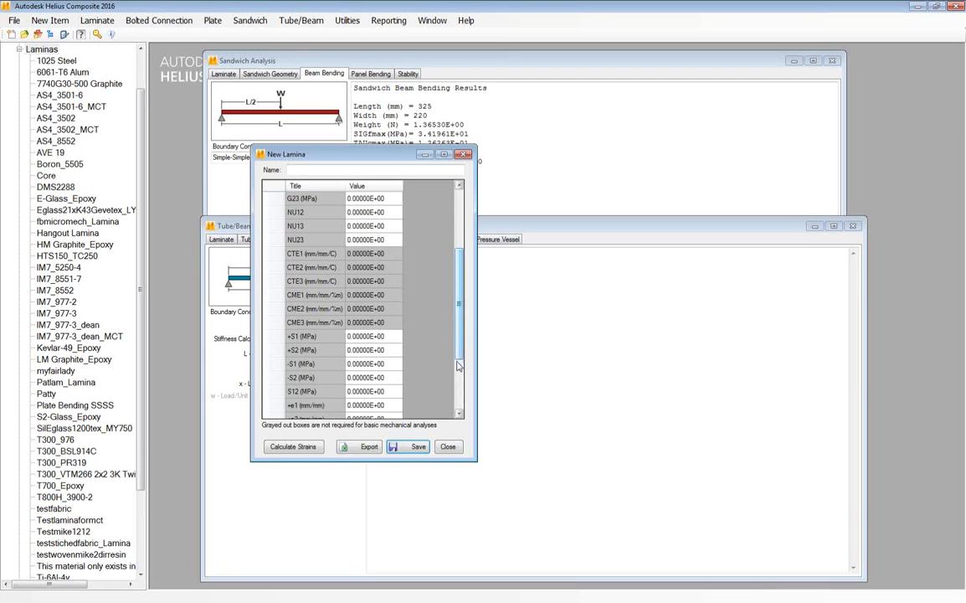
{"action": "left_click_drag", "start_coordinate": [458, 361], "coordinate": [458, 368]}
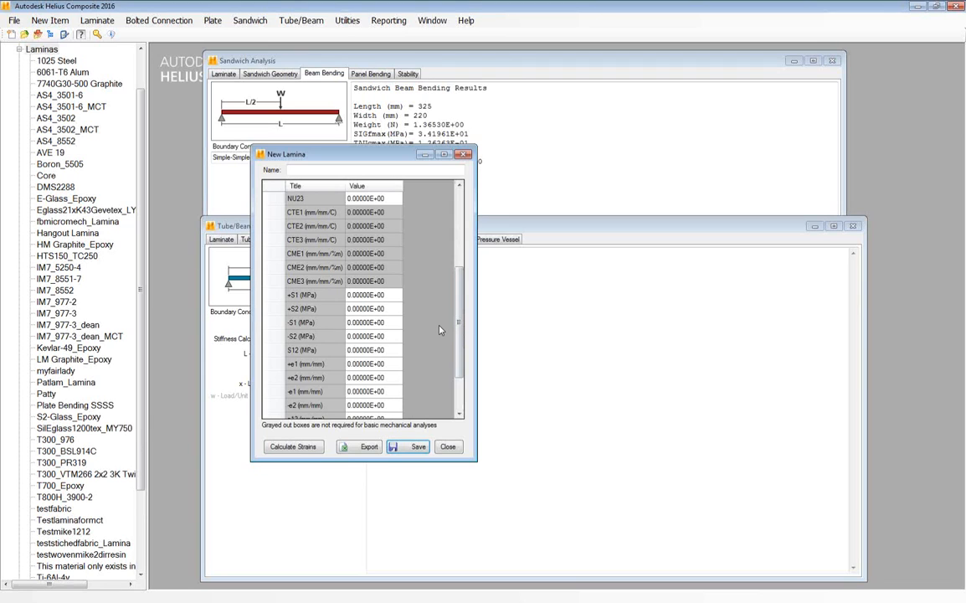
{"action": "left_click_drag", "start_coordinate": [458, 337], "coordinate": [459, 248]}
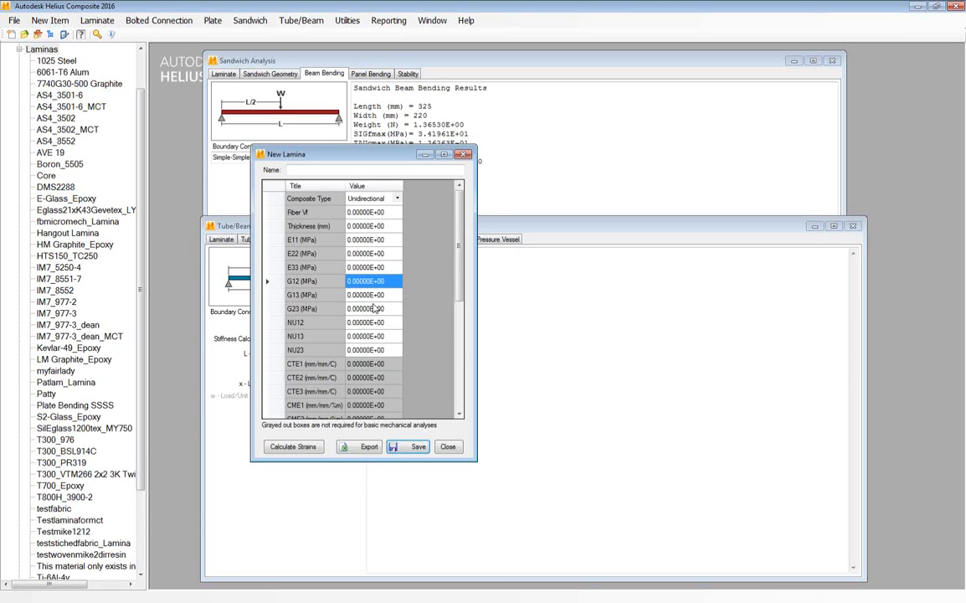
{"action": "key", "text": "Up"}
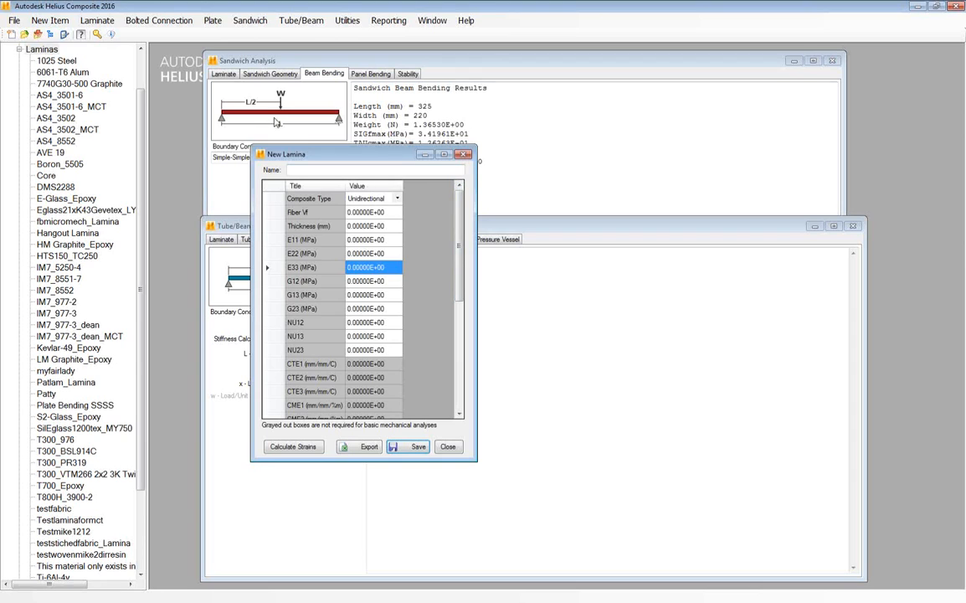
{"action": "left_click", "coordinate": [463, 154]}
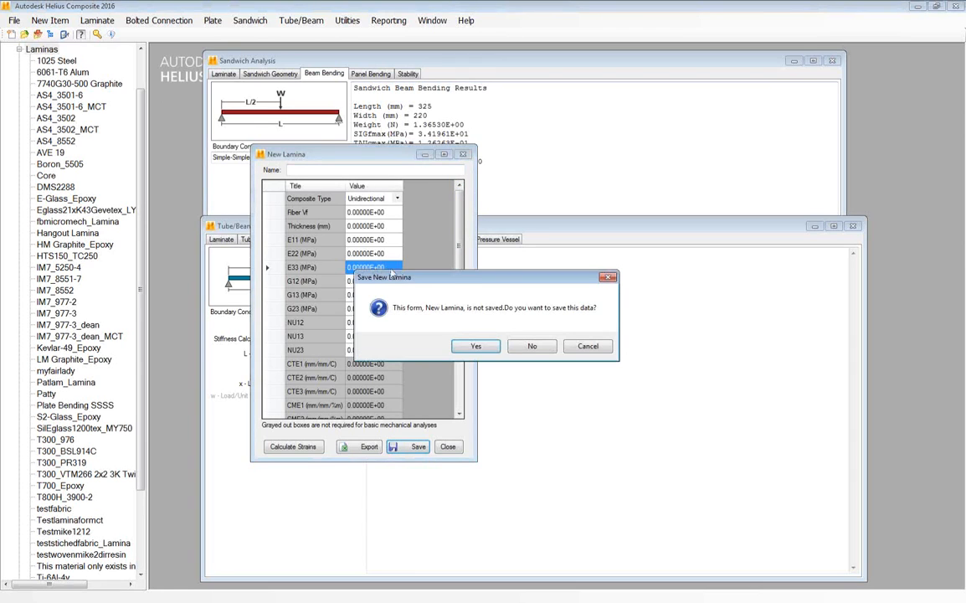
{"action": "left_click", "coordinate": [532, 347]}
- Calculate lamina properties from micromechanics for 60% AS4 Graphite fiber and 40% 3501-6 Epoxy matrix, and examine the results
{"action": "left_click", "coordinate": [49, 21]}
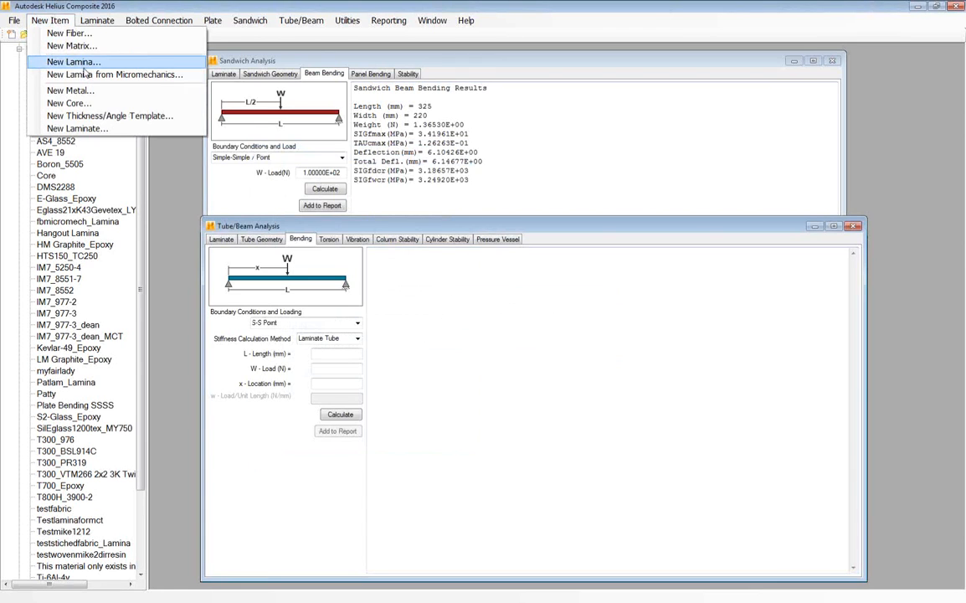
{"action": "left_click", "coordinate": [109, 74]}
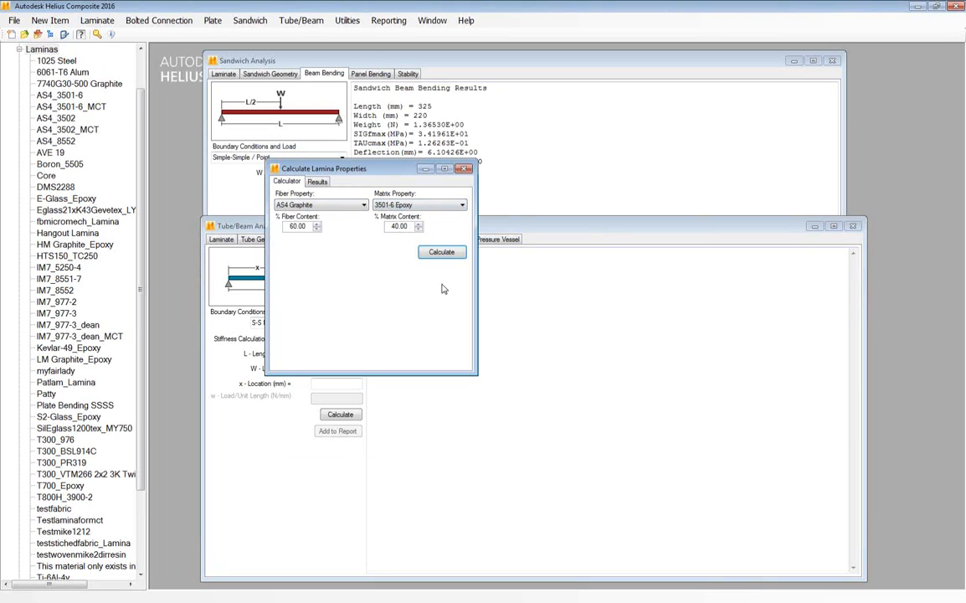
{"action": "left_click_drag", "start_coordinate": [308, 226], "coordinate": [285, 226]}
{"action": "left_click", "coordinate": [436, 254]}
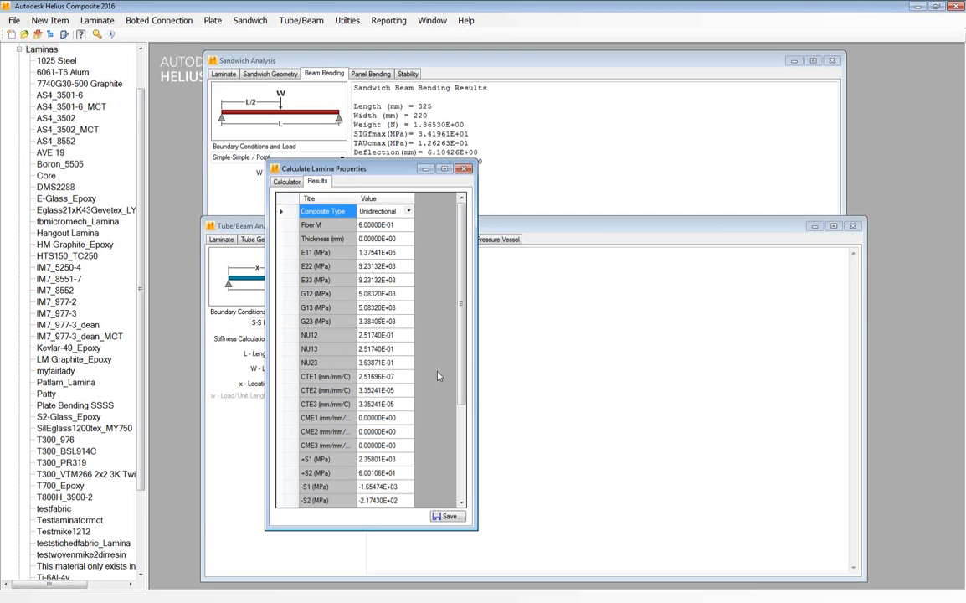
{"action": "scroll", "coordinate": [461, 338], "scroll_direction": "down", "scroll_amount": 2}
{"action": "scroll", "coordinate": [443, 277], "scroll_direction": "up", "scroll_amount": 3}
- Check the micromechanics fiber and matrix inputs against the calculated properties, and close the lamina calculator without saving
{"action": "left_click", "coordinate": [288, 182]}
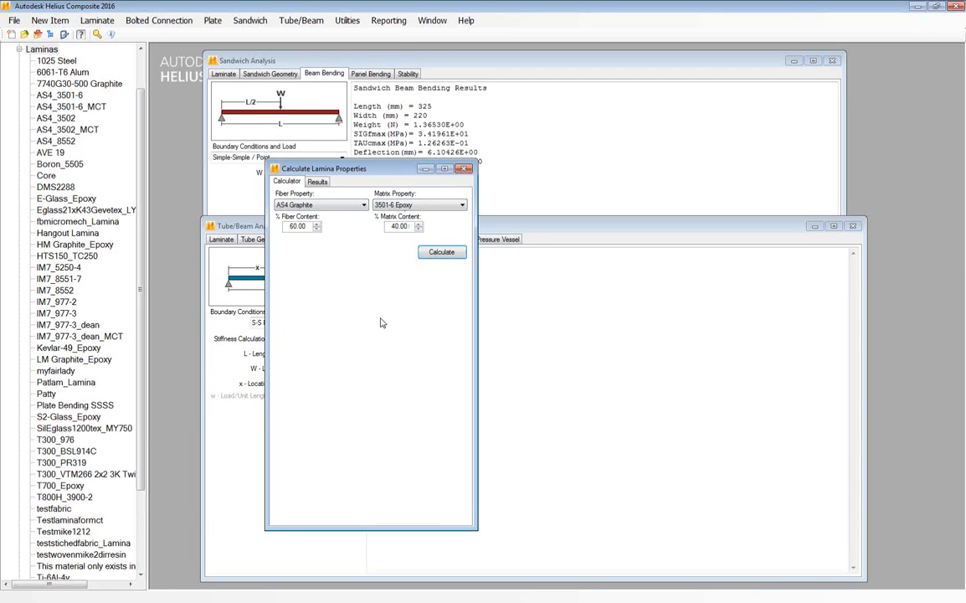
{"action": "left_click", "coordinate": [318, 182]}
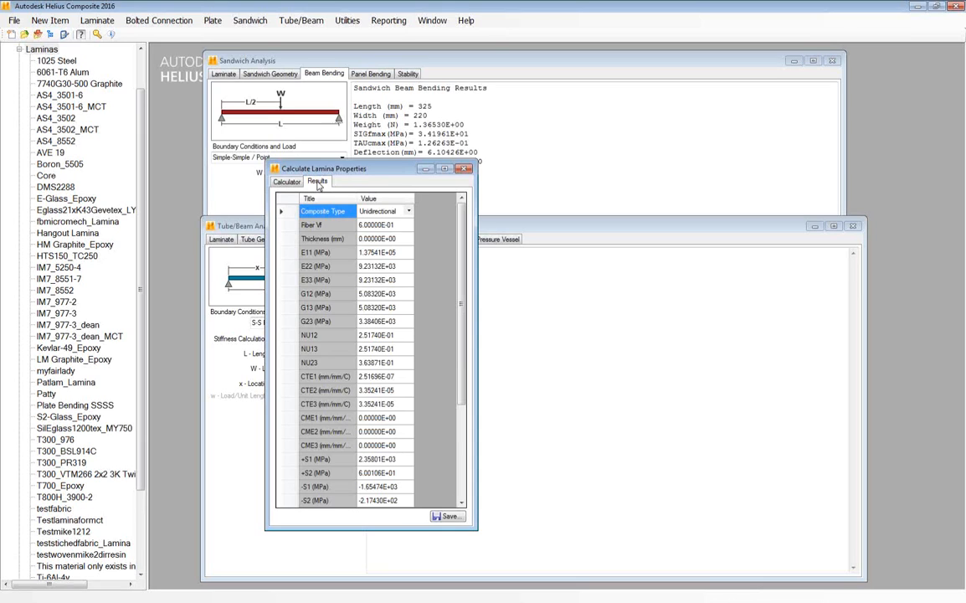
{"action": "left_click", "coordinate": [287, 182]}
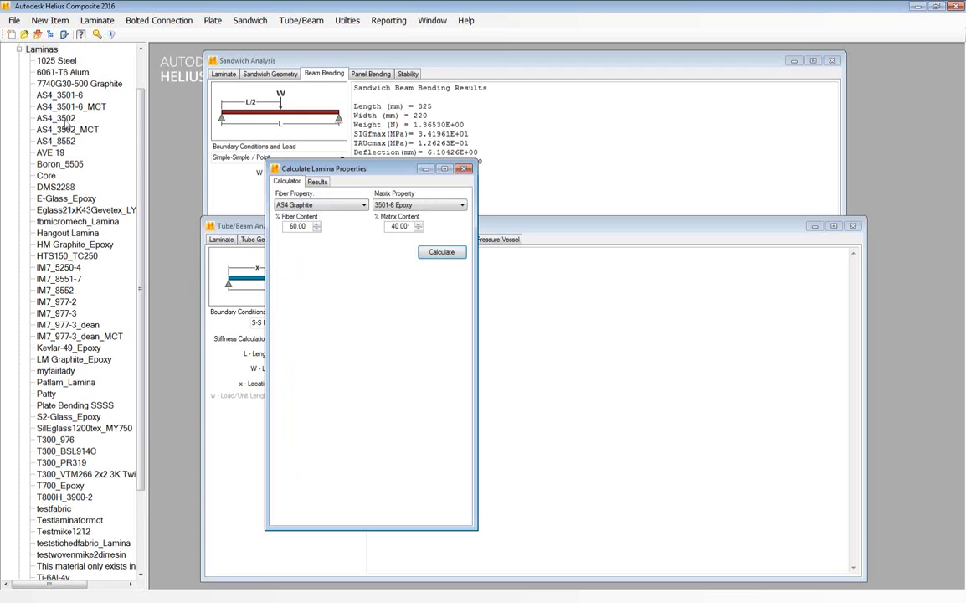
{"action": "left_click", "coordinate": [465, 170]}
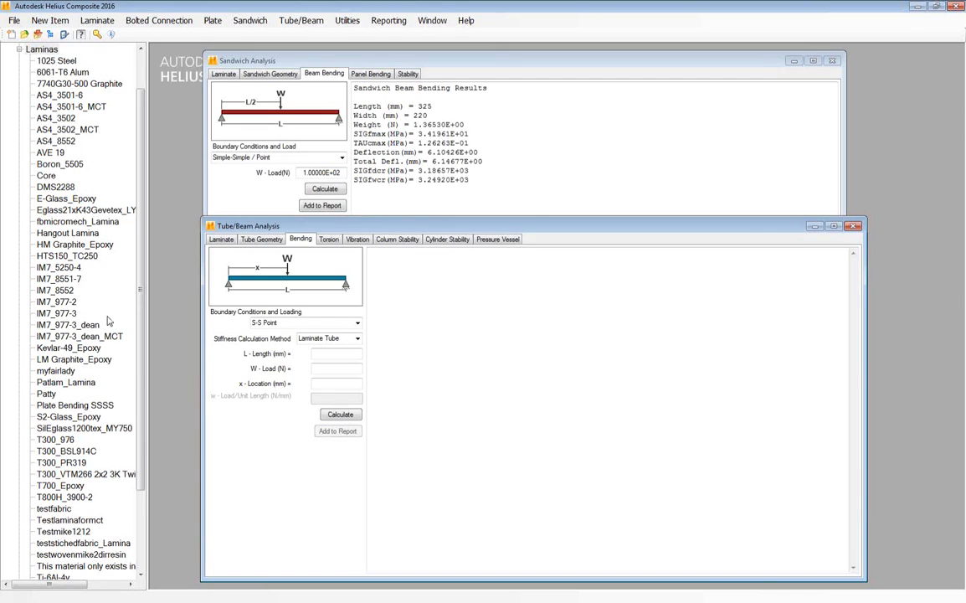
- Open the existing IM7_977-3 lamina and set its E11 modulus to 1.8e5 MPa
{"action": "left_click", "coordinate": [58, 314]}
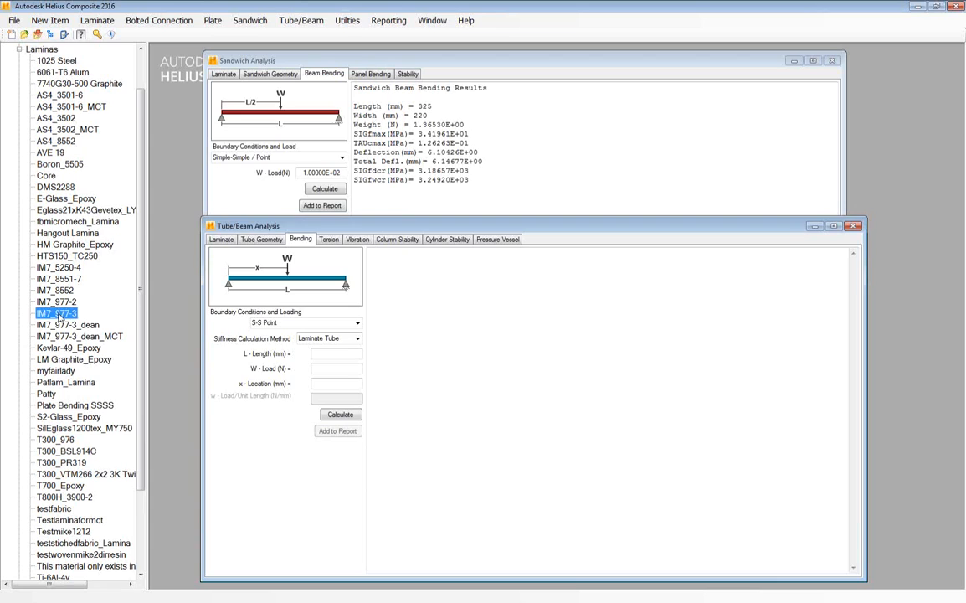
{"action": "double_click", "coordinate": [59, 313]}
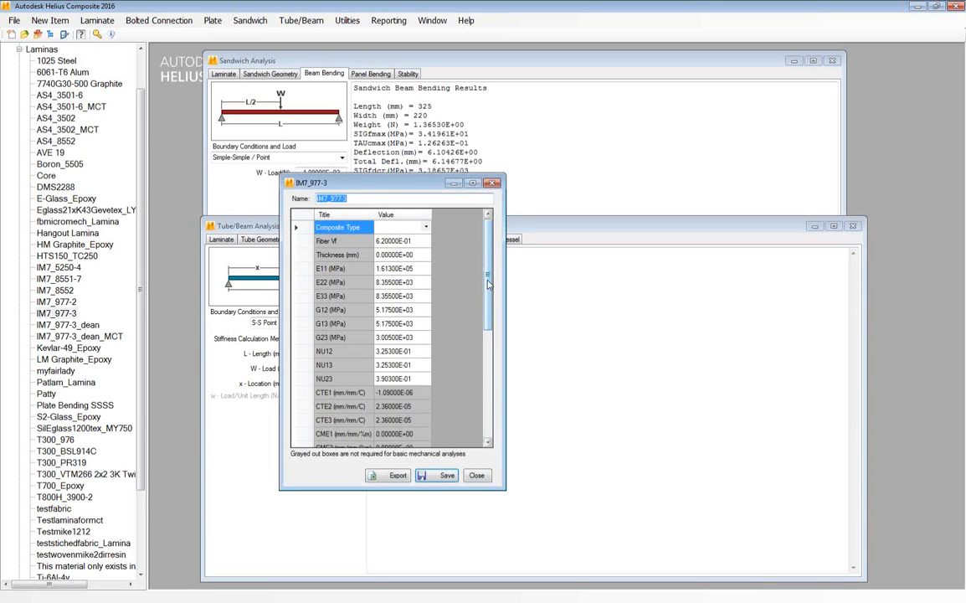
{"action": "left_click", "coordinate": [391, 270]}
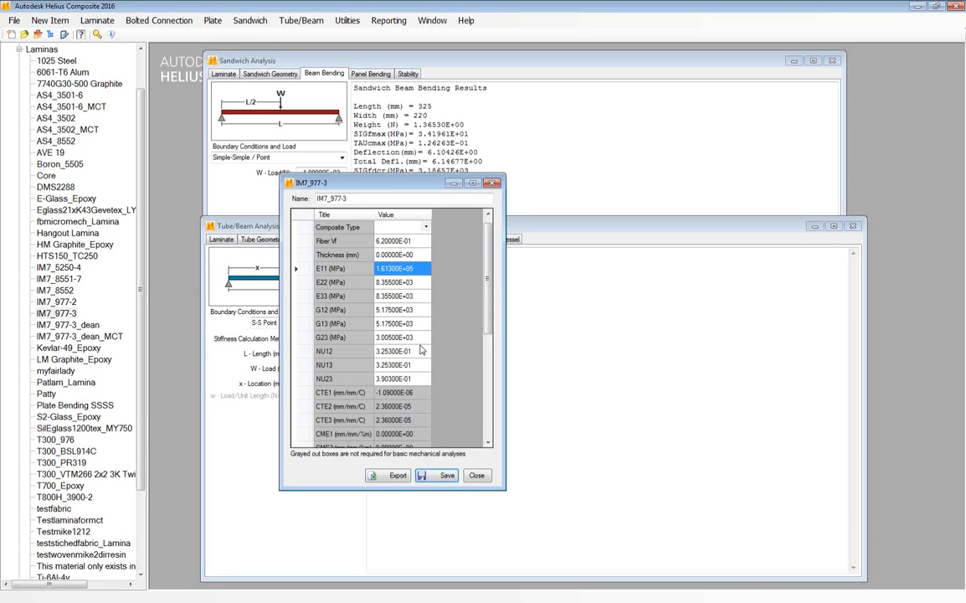
{"action": "left_click", "coordinate": [416, 269]}
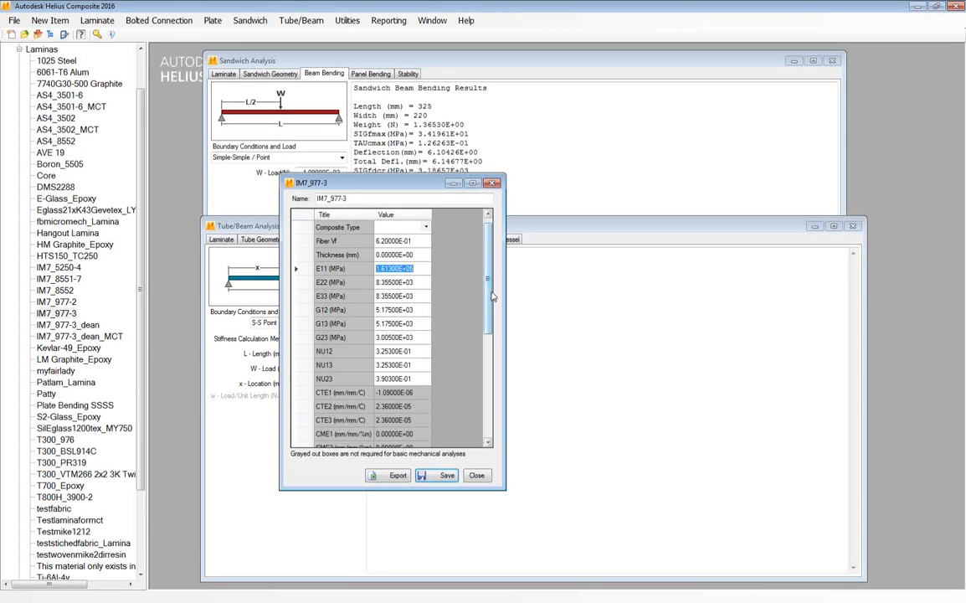
{"action": "type", "text": "1.8e5"}
{"action": "key", "text": "Return"}
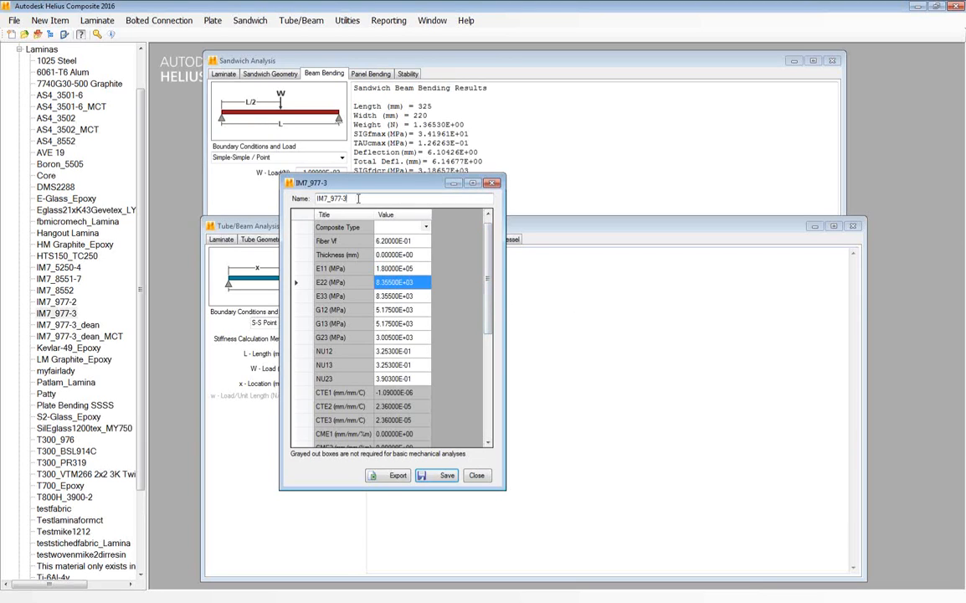
- Save the modified lamina as a new material, appending a hyphen and the person's first name to IM7_977-3, and close the form
{"action": "type", "text": "-Dean"}
{"action": "left_click", "coordinate": [443, 476]}
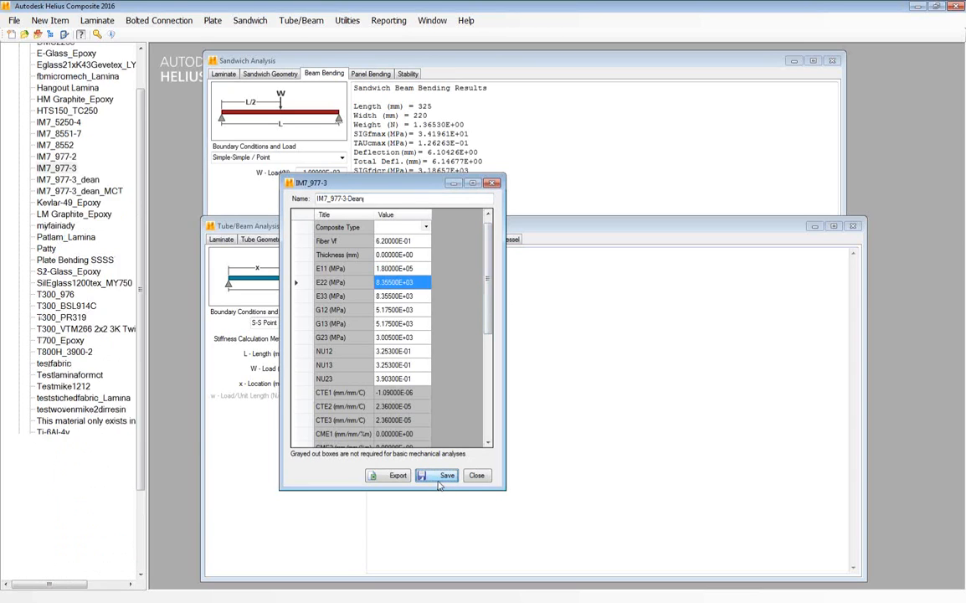
{"action": "left_click", "coordinate": [492, 183]}
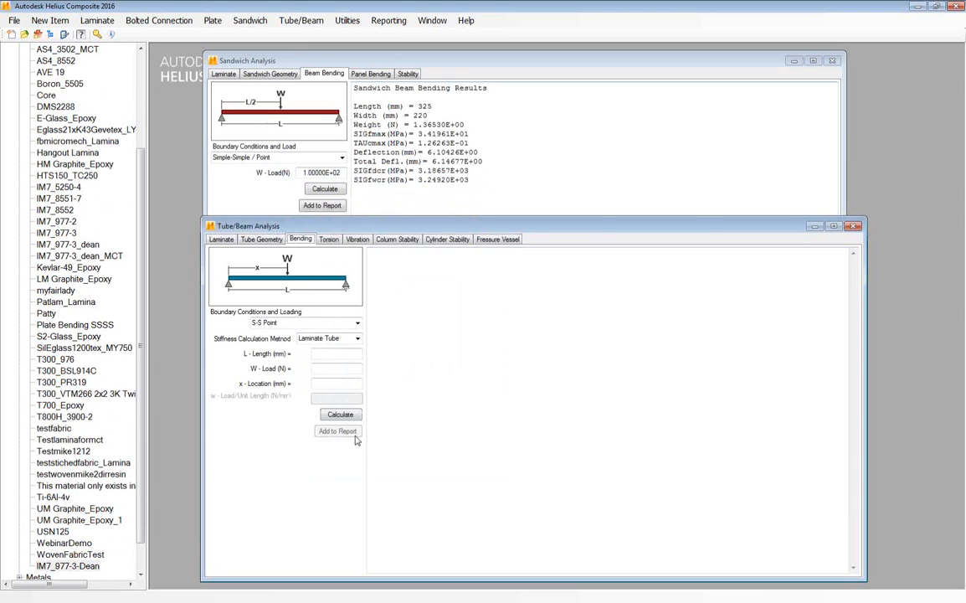
- Open the newly saved custom lamina, review its E11, E33 and G12 values, and close it without saving
{"action": "double_click", "coordinate": [67, 566]}
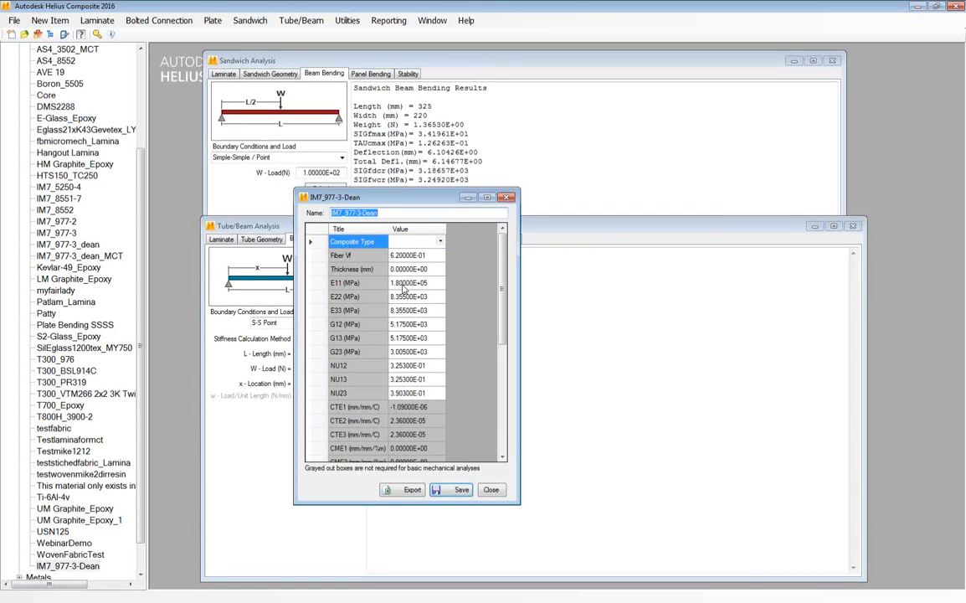
{"action": "left_click", "coordinate": [408, 311]}
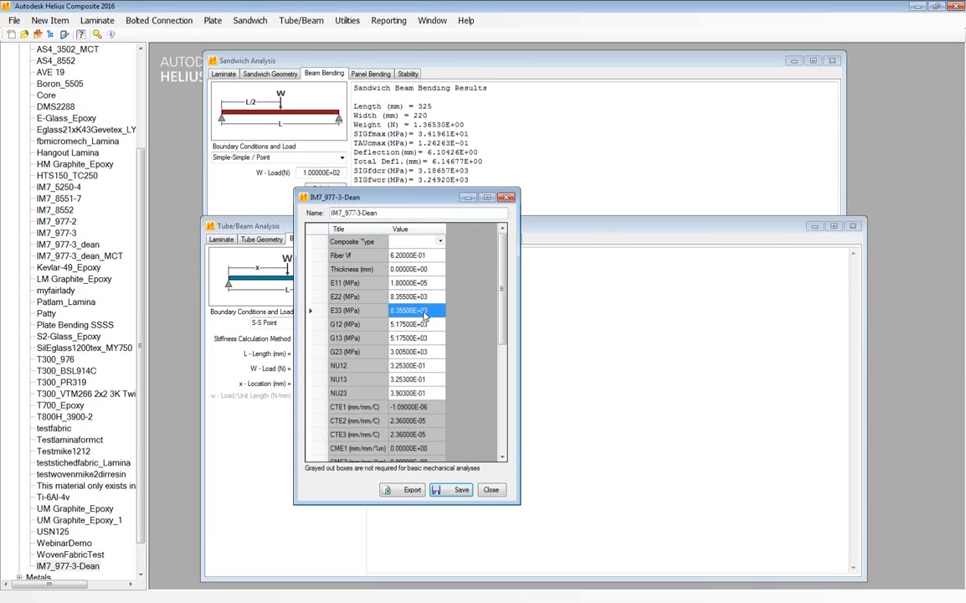
{"action": "left_click", "coordinate": [410, 311]}
{"action": "left_click", "coordinate": [419, 324]}
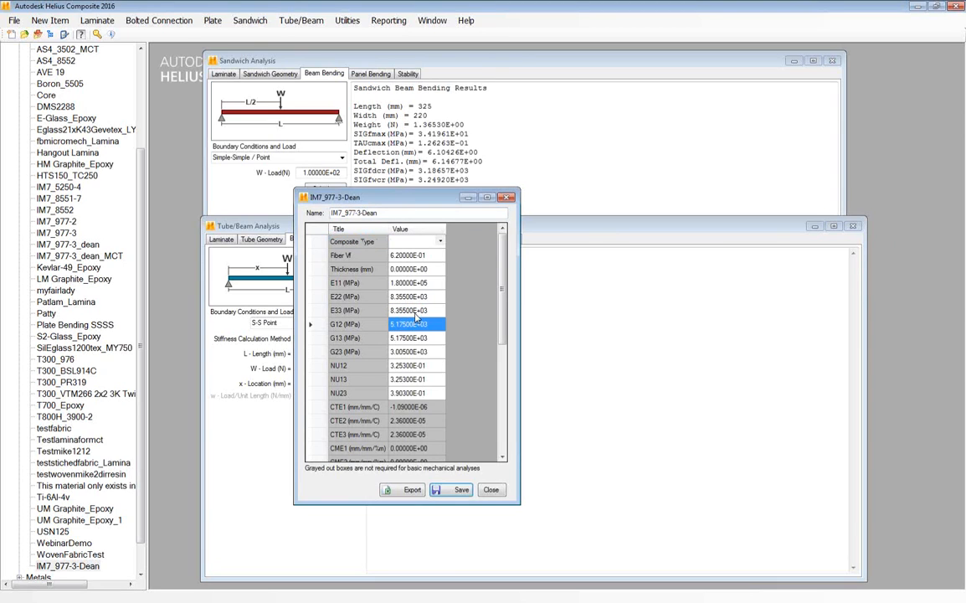
{"action": "left_click", "coordinate": [416, 312]}
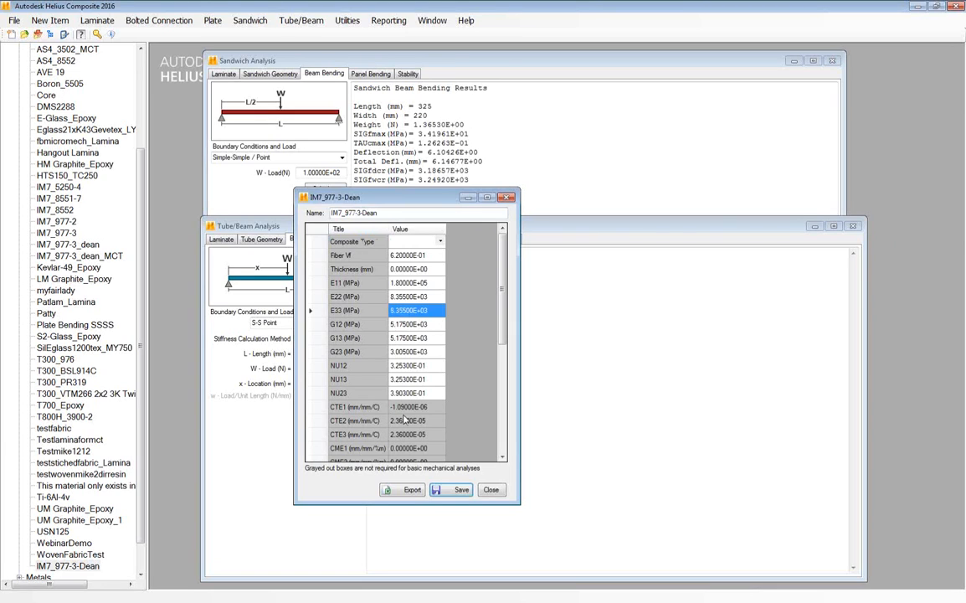
{"action": "left_click", "coordinate": [397, 311]}
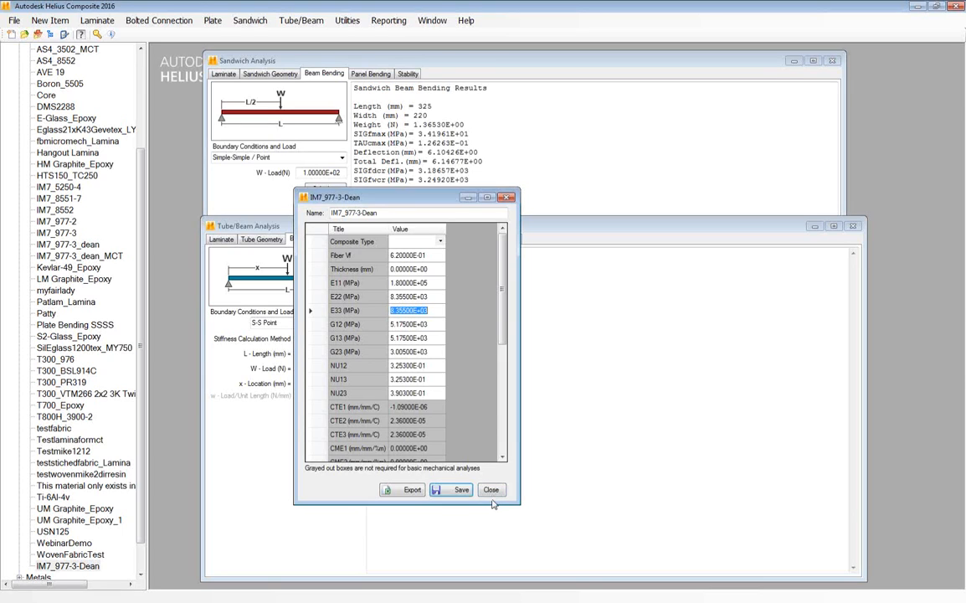
{"action": "left_click", "coordinate": [490, 491]}
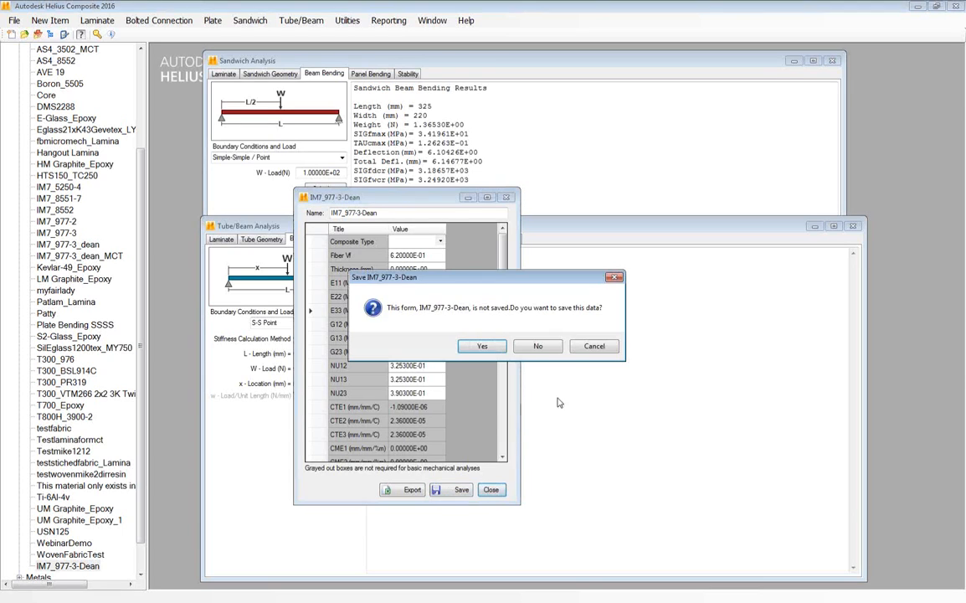
{"action": "left_click", "coordinate": [540, 348]}
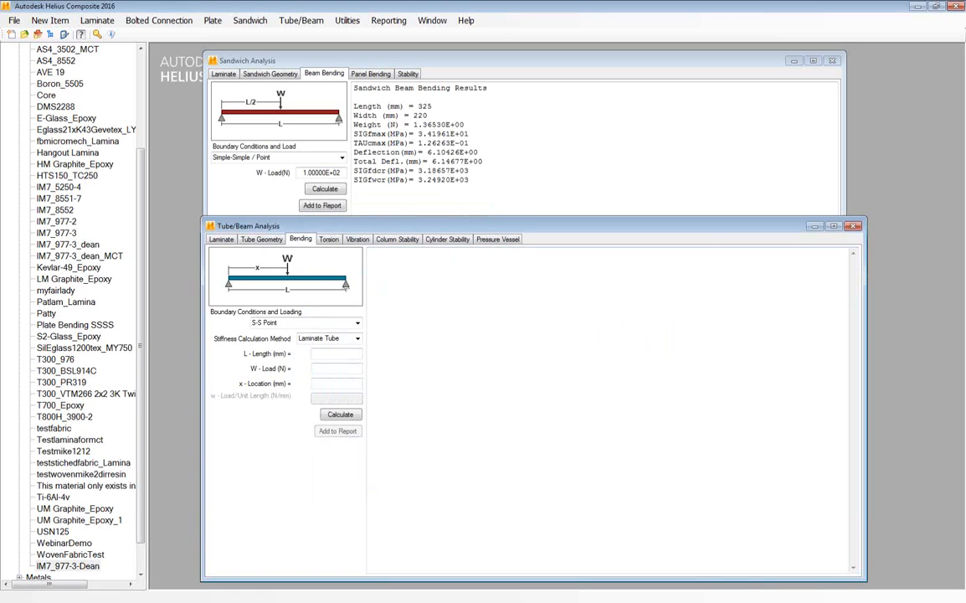
- Switch to CompositeCaseStudy.xlsx in Excel, enlarge and reposition its window, and compare the laminates' weights and deflections with aluminum
{"action": "left_click", "coordinate": [862, 599]}
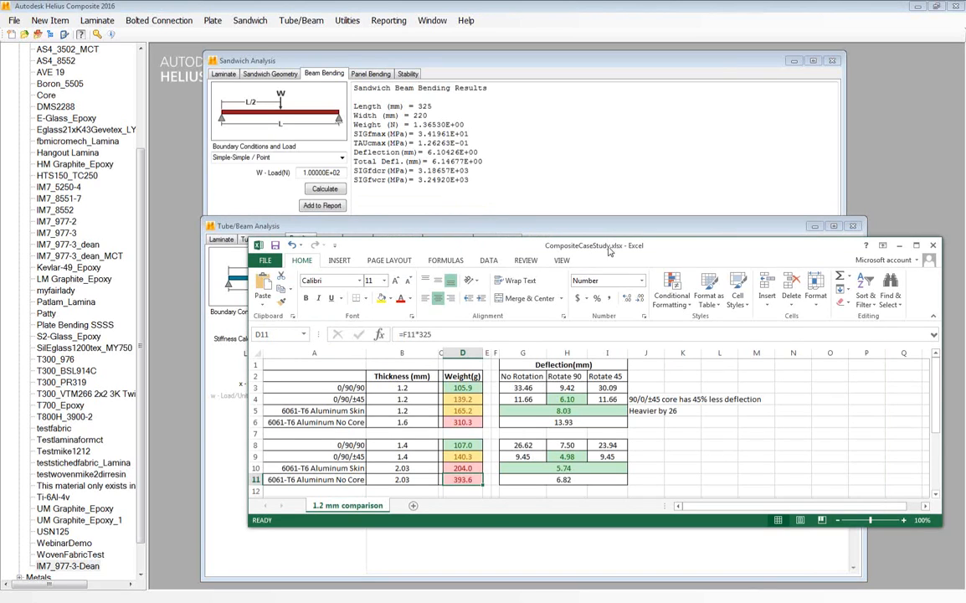
{"action": "left_click_drag", "start_coordinate": [610, 251], "coordinate": [610, 166]}
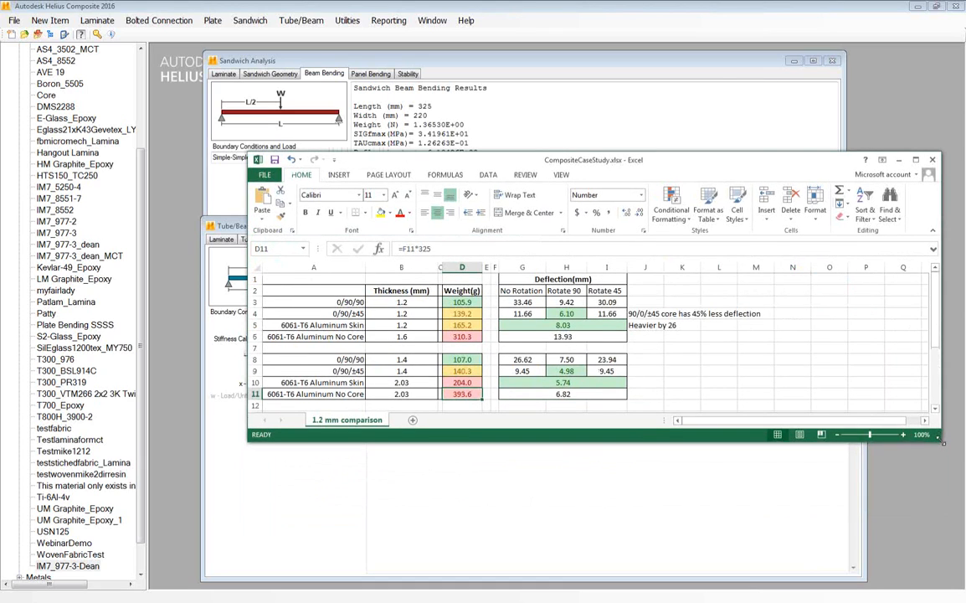
{"action": "left_click_drag", "start_coordinate": [943, 442], "coordinate": [943, 472]}
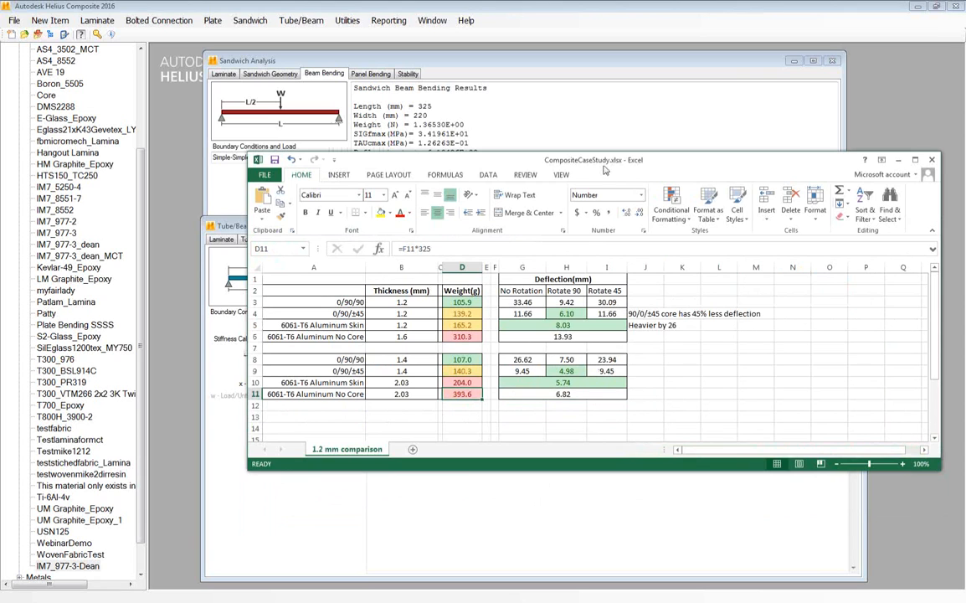
{"action": "left_click_drag", "start_coordinate": [605, 170], "coordinate": [472, 232]}
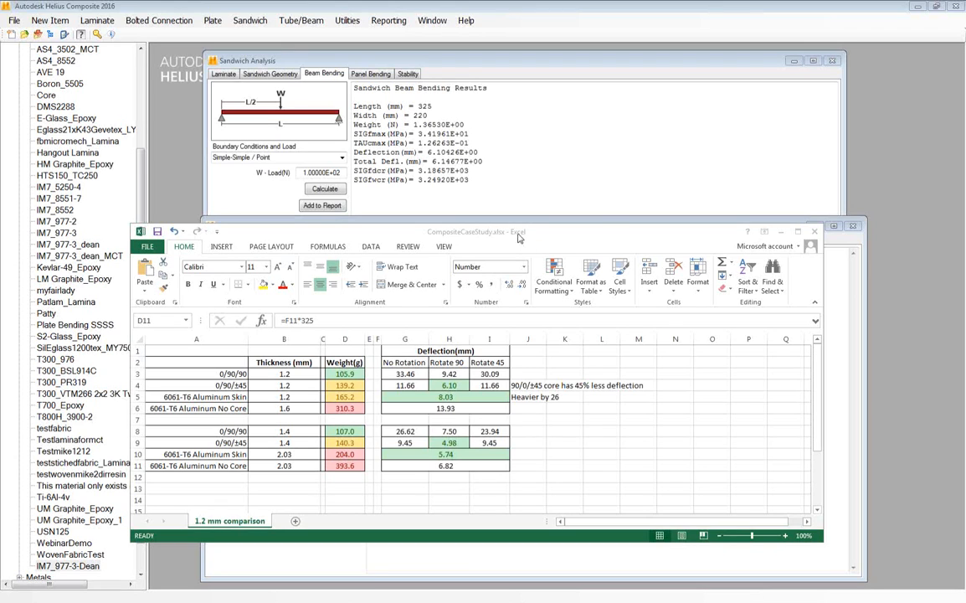
{"action": "left_click_drag", "start_coordinate": [527, 229], "coordinate": [631, 167]}
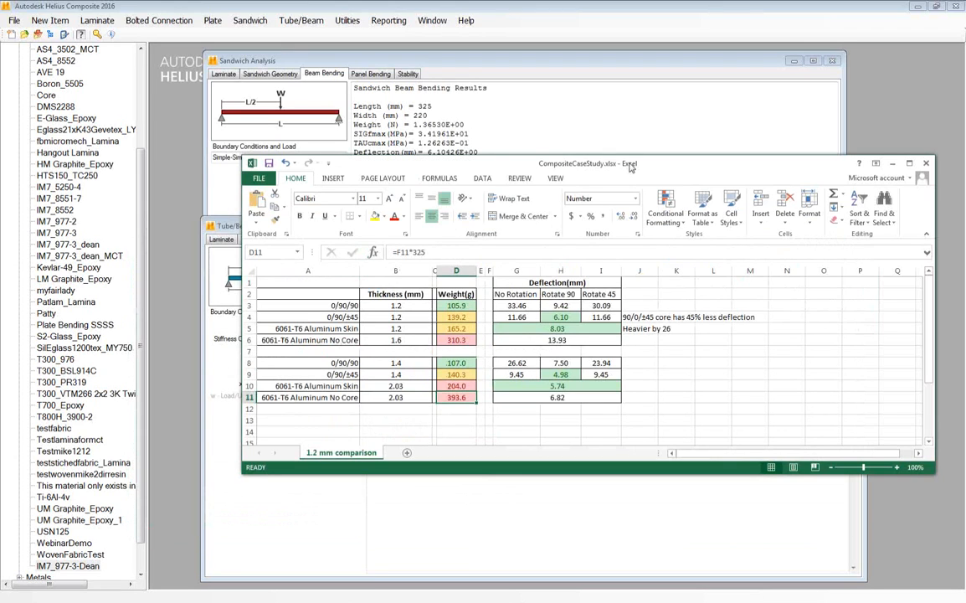